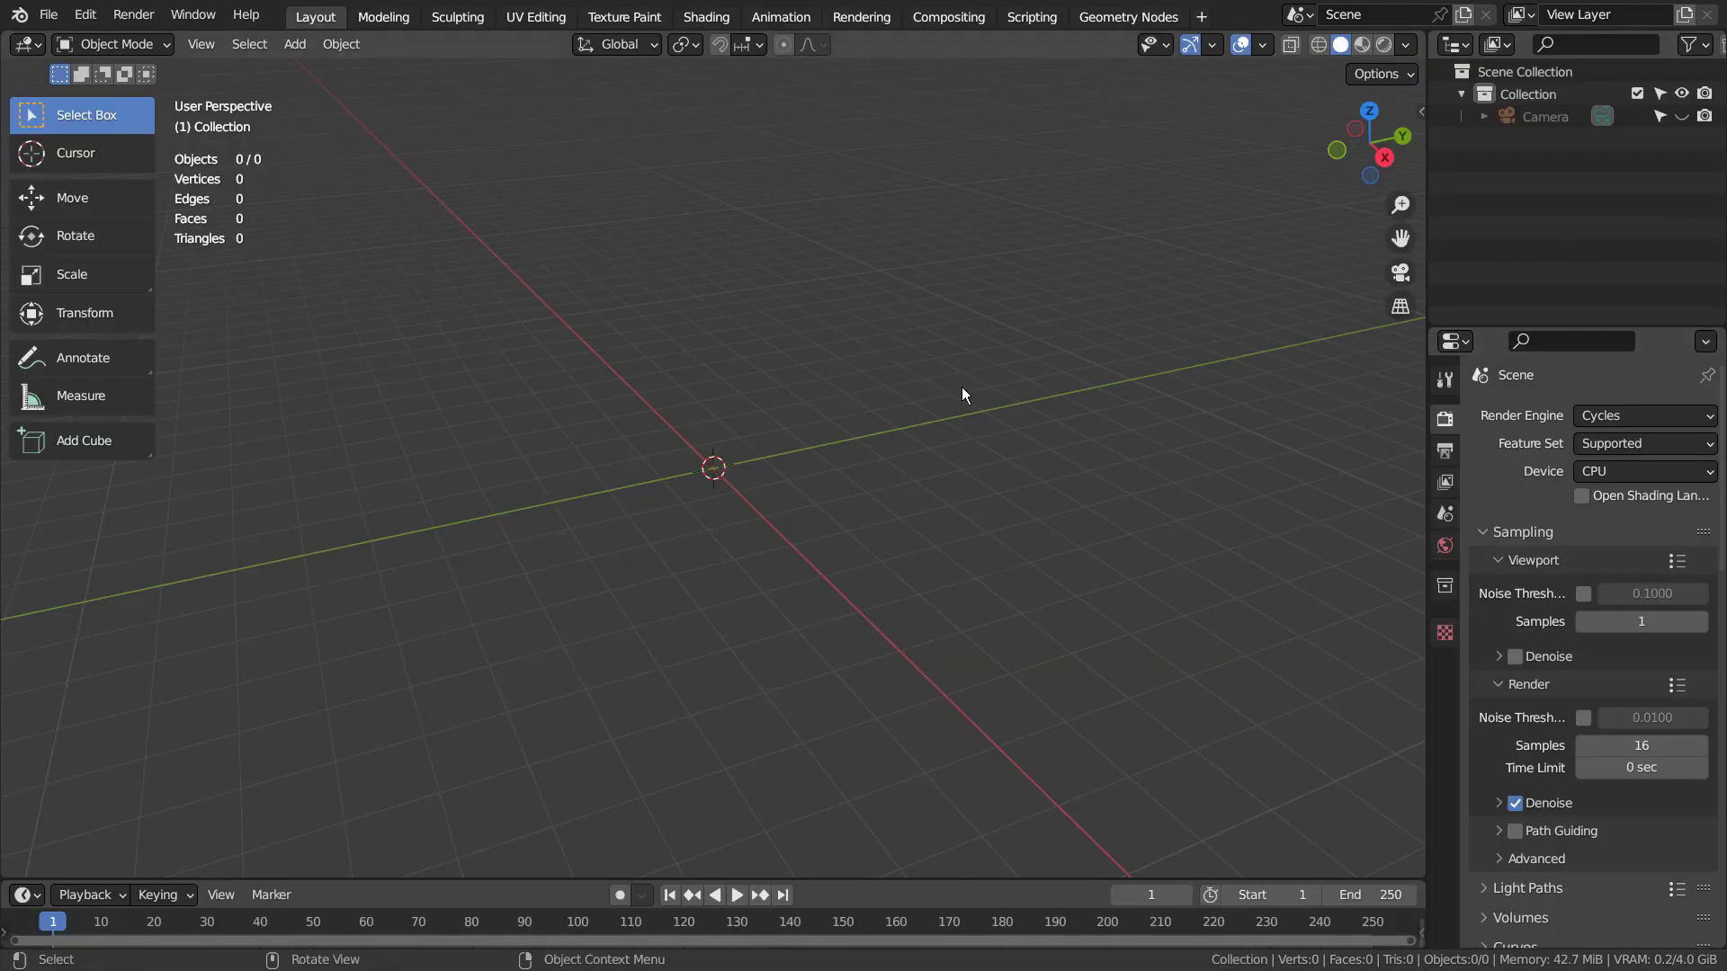
- Add a UV sphere and view it zoomed in from the front
{"action": "left_click", "coordinate": [786, 451]}
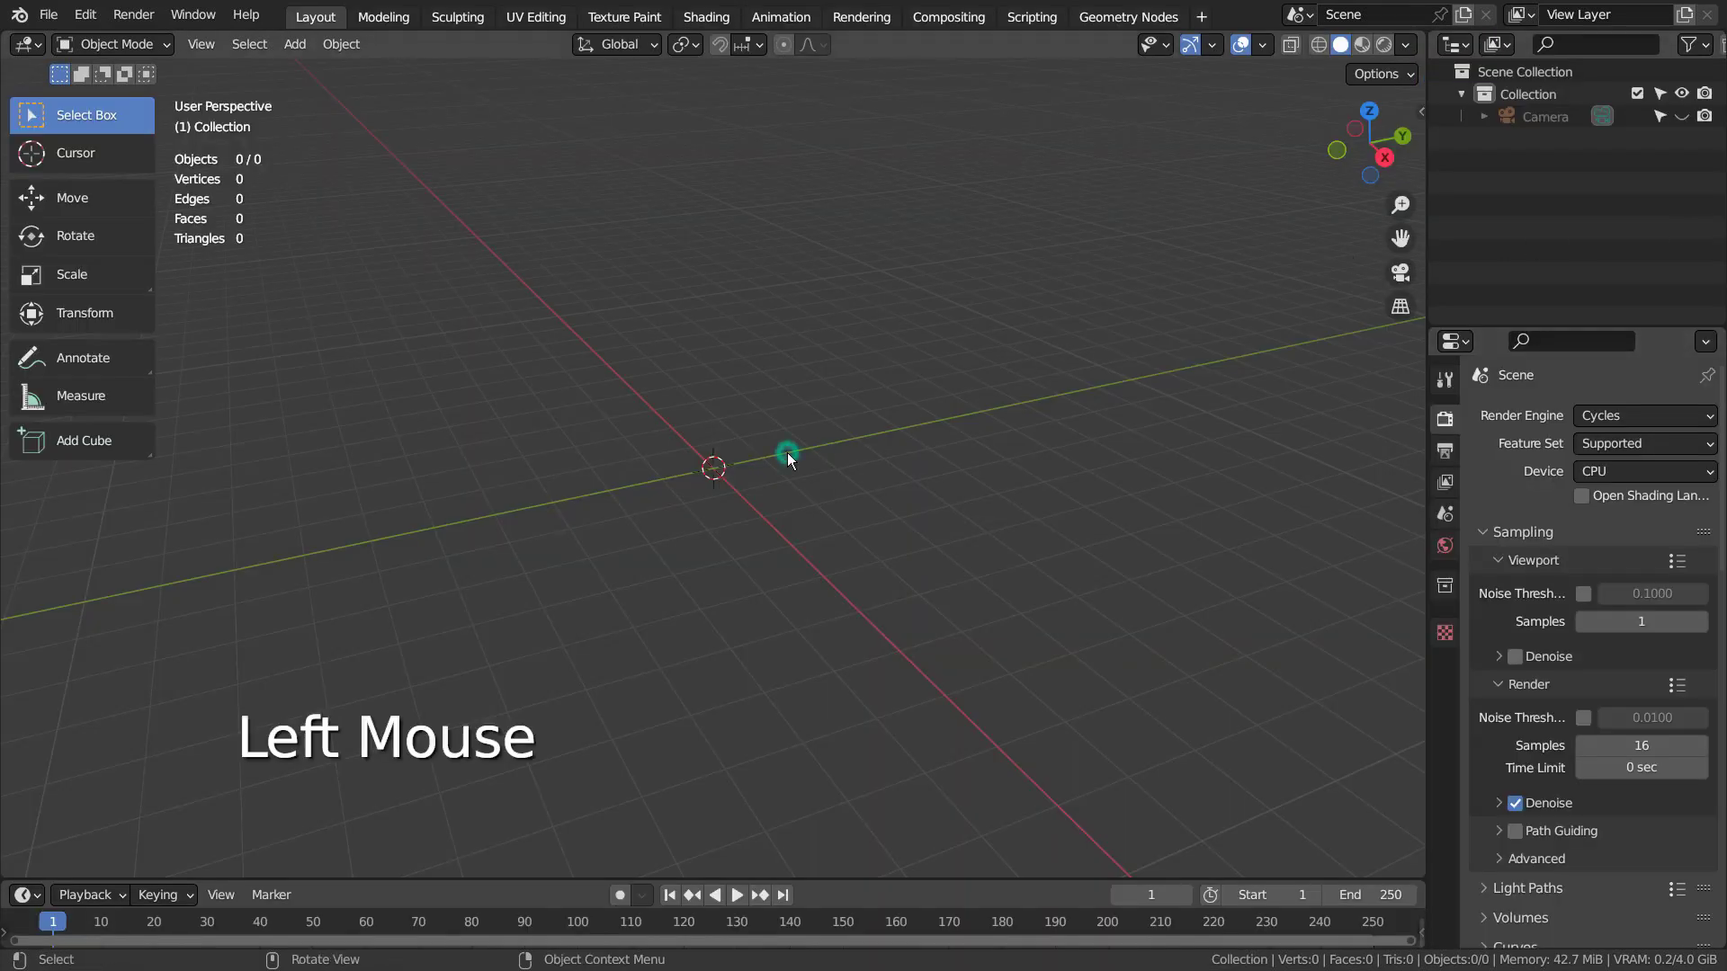
{"action": "key", "text": "shift+a"}
{"action": "mouse_move", "coordinate": [787, 451]}
{"action": "left_click", "coordinate": [923, 518]}
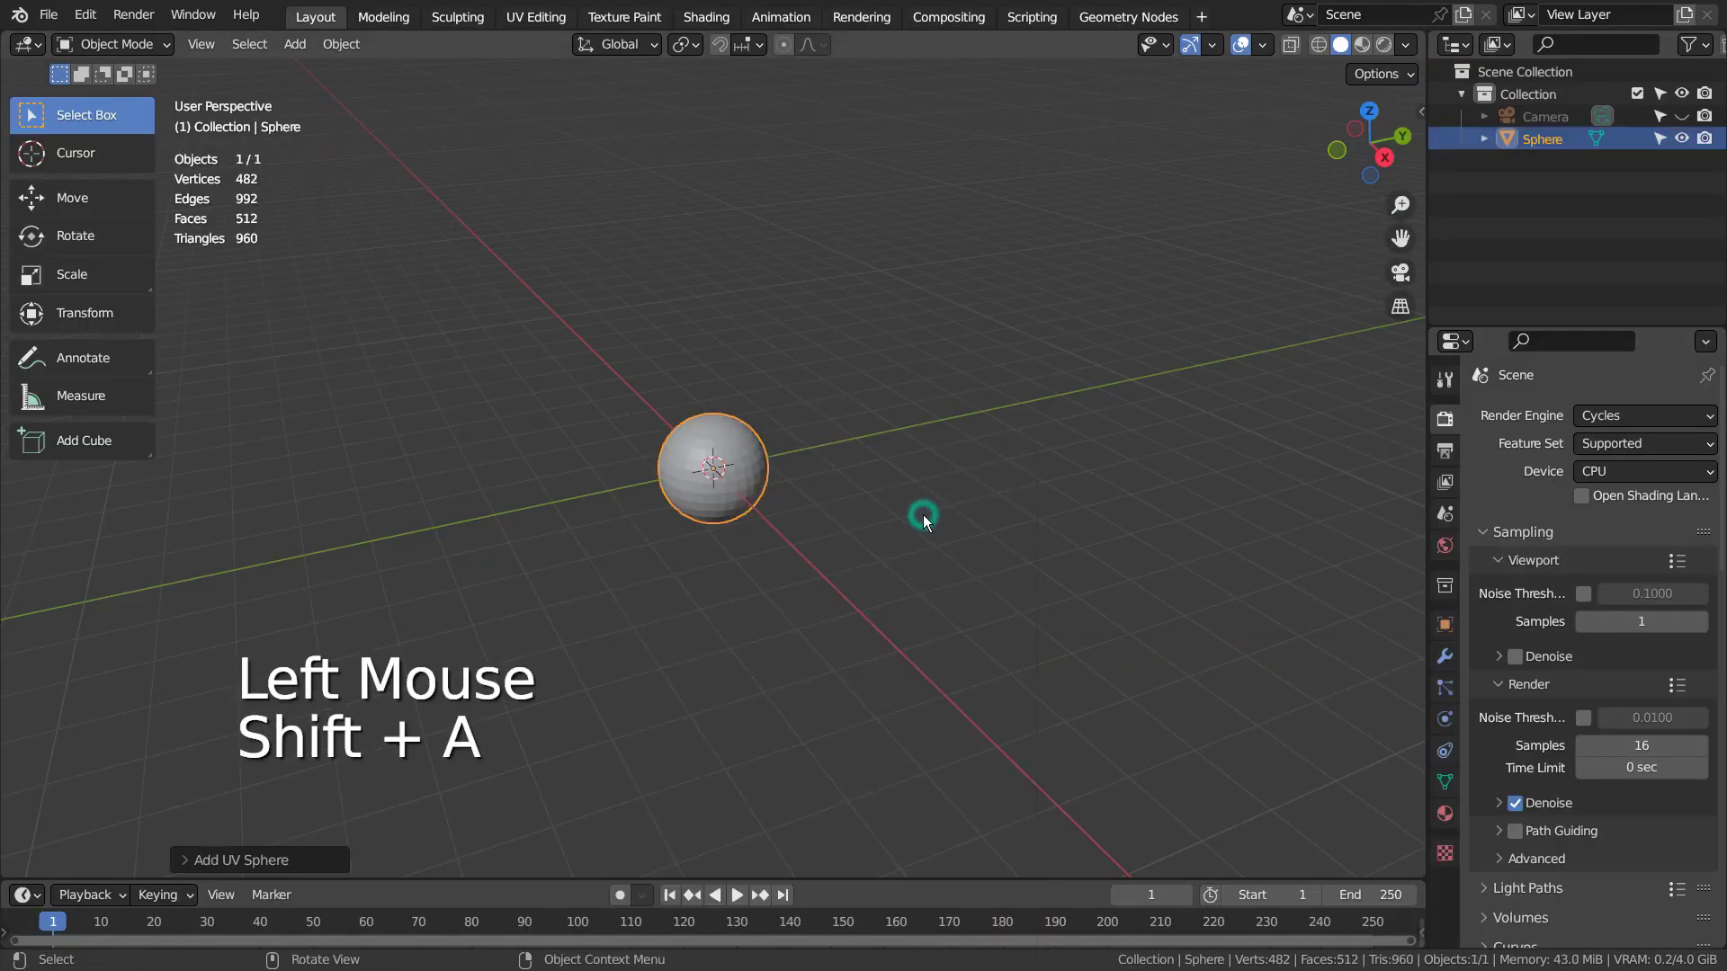
{"action": "key", "text": "KP_1"}
{"action": "scroll", "coordinate": [923, 516], "scroll_direction": "up", "scroll_amount": 7}
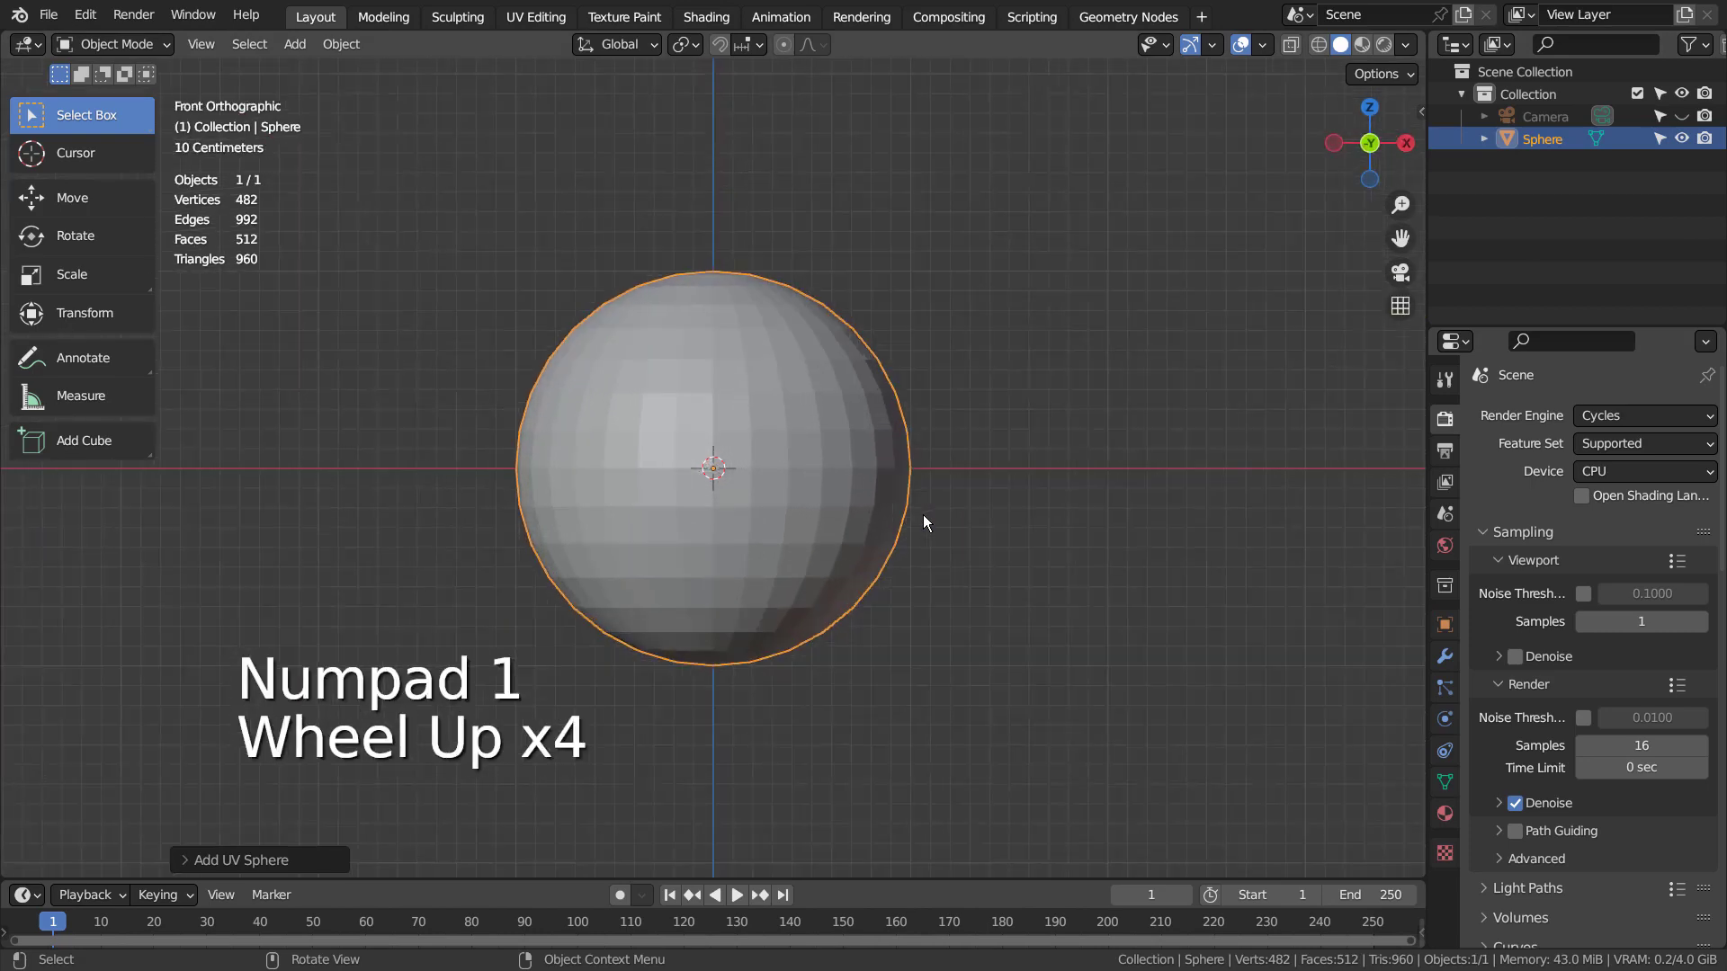
- Enter Edit Mode in face select mode with all faces deselected
{"action": "key", "text": "Tab"}
{"action": "key", "text": "3"}
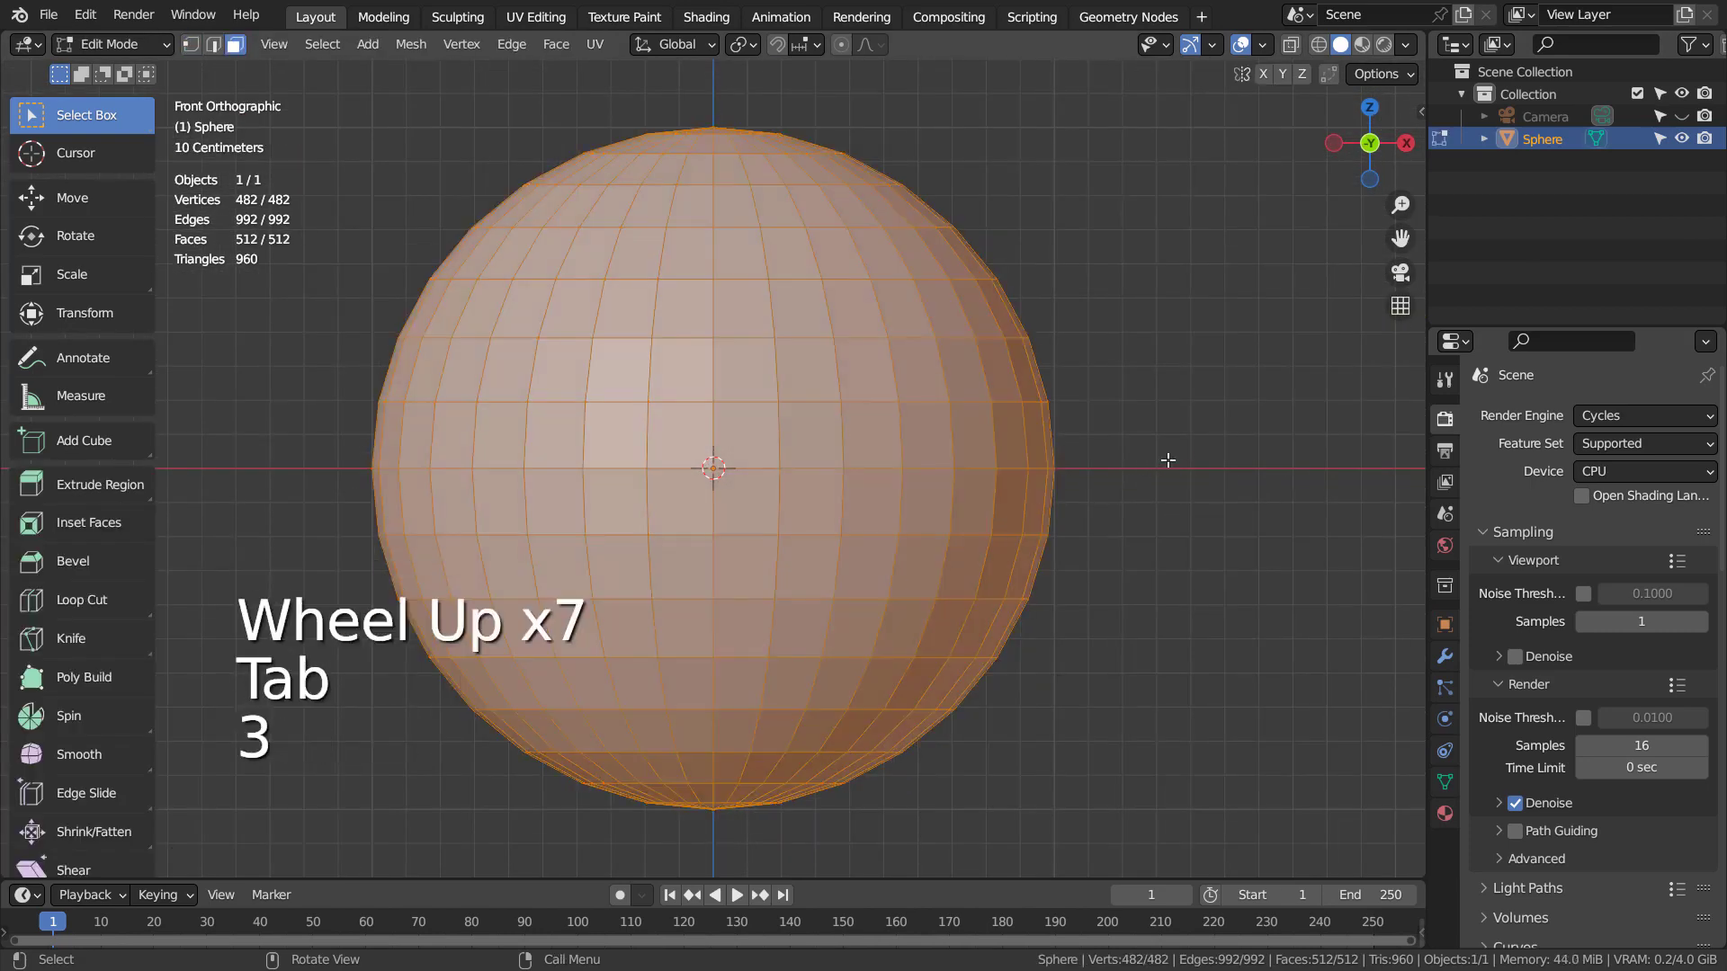
{"action": "left_click", "coordinate": [1186, 452]}
- Circle-select a 4×4 block of 16 faces on the sphere's front, then orbit to check it
{"action": "left_click", "coordinate": [619, 327]}
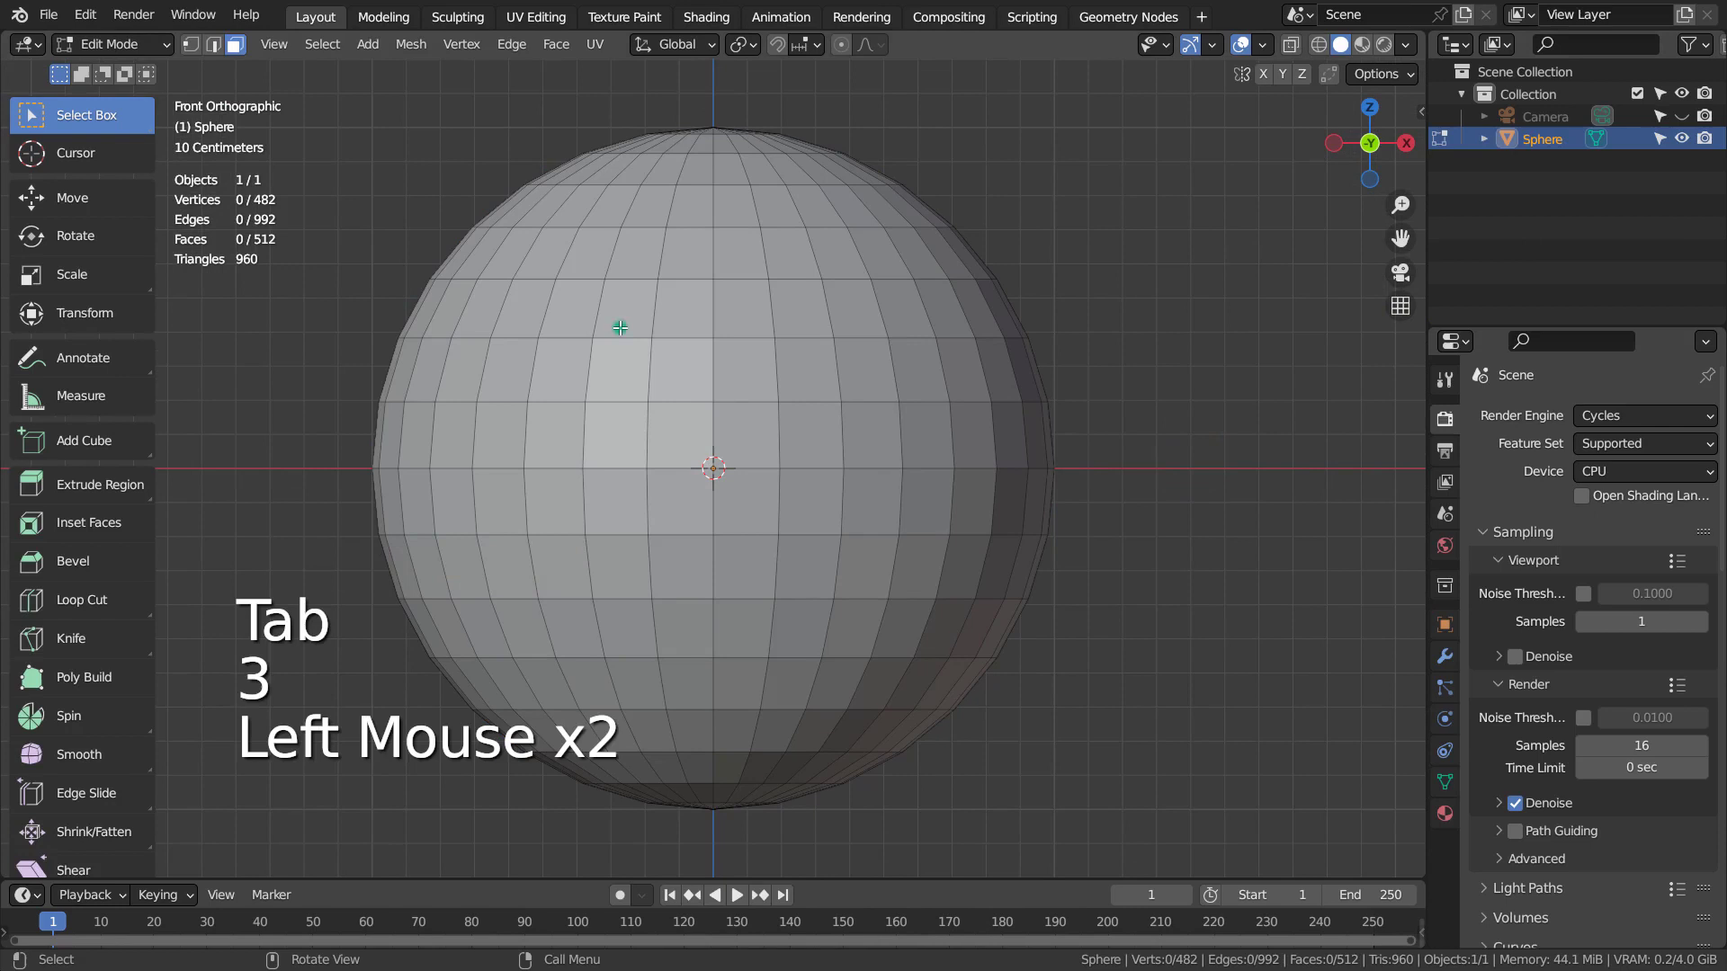
{"action": "key", "text": "c"}
{"action": "mouse_move", "coordinate": [656, 326]}
{"action": "left_mouse_down"}
{"action": "mouse_move", "coordinate": [763, 337]}
{"action": "mouse_move", "coordinate": [769, 541]}
{"action": "mouse_move", "coordinate": [693, 537]}
{"action": "mouse_move", "coordinate": [654, 459]}
{"action": "left_mouse_up"}
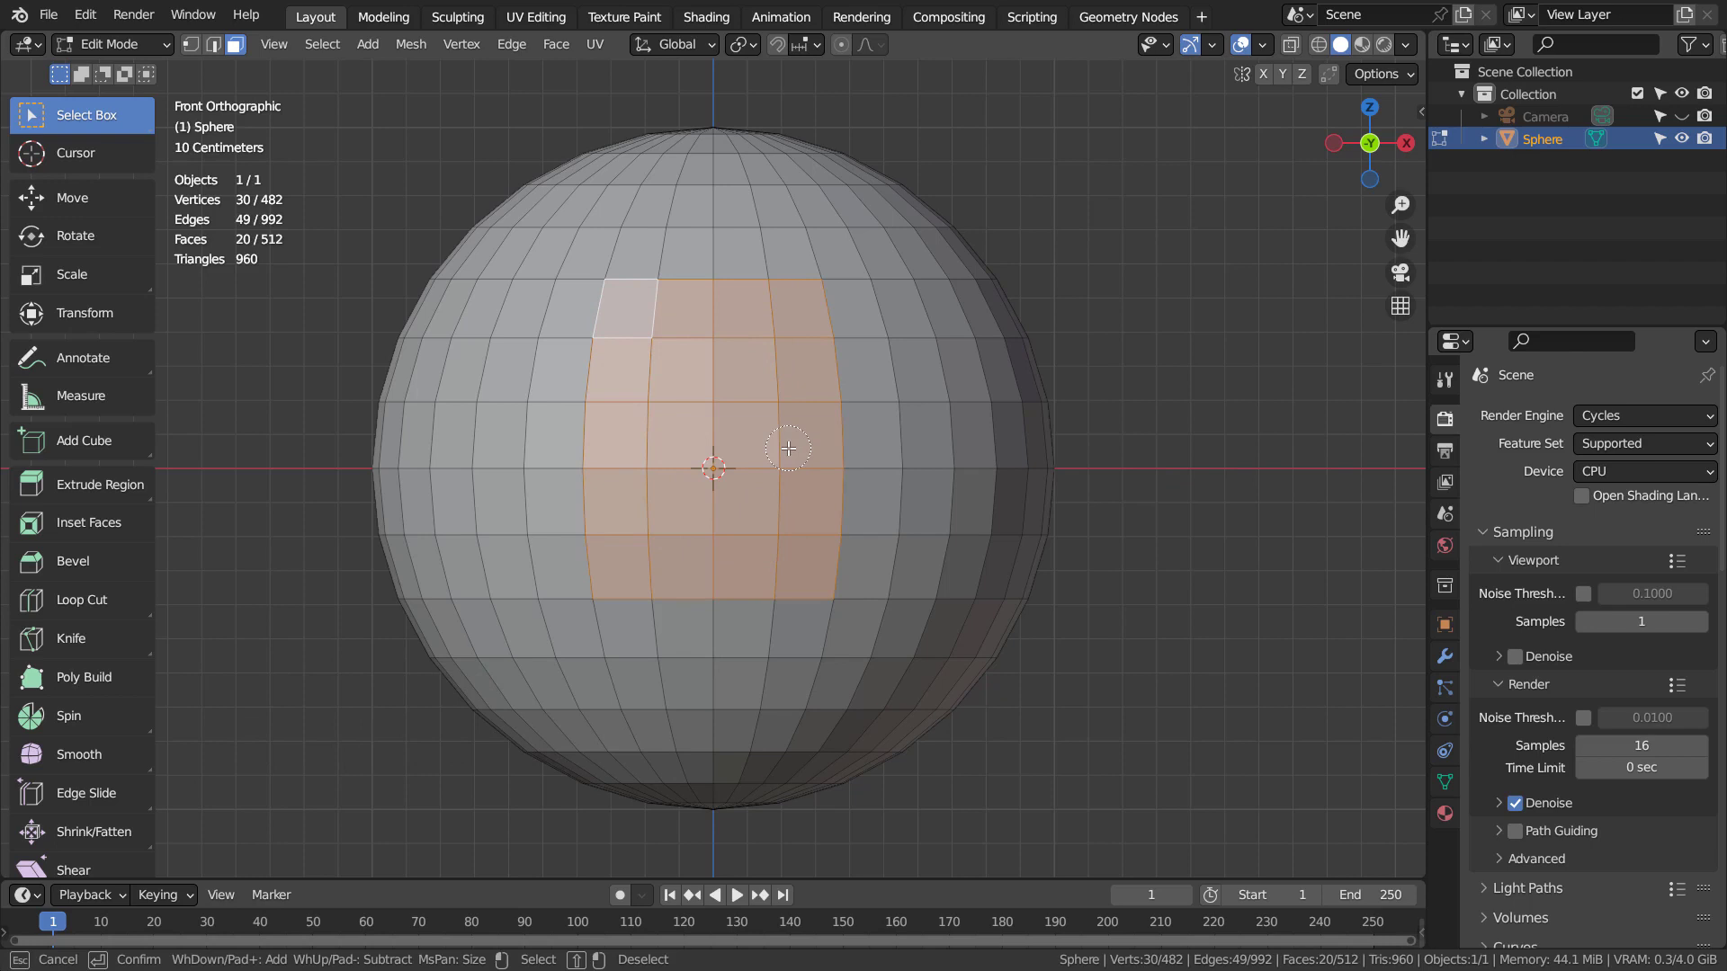
{"action": "left_click_drag", "start_coordinate": [619, 316], "coordinate": [797, 311], "text": "shift"}
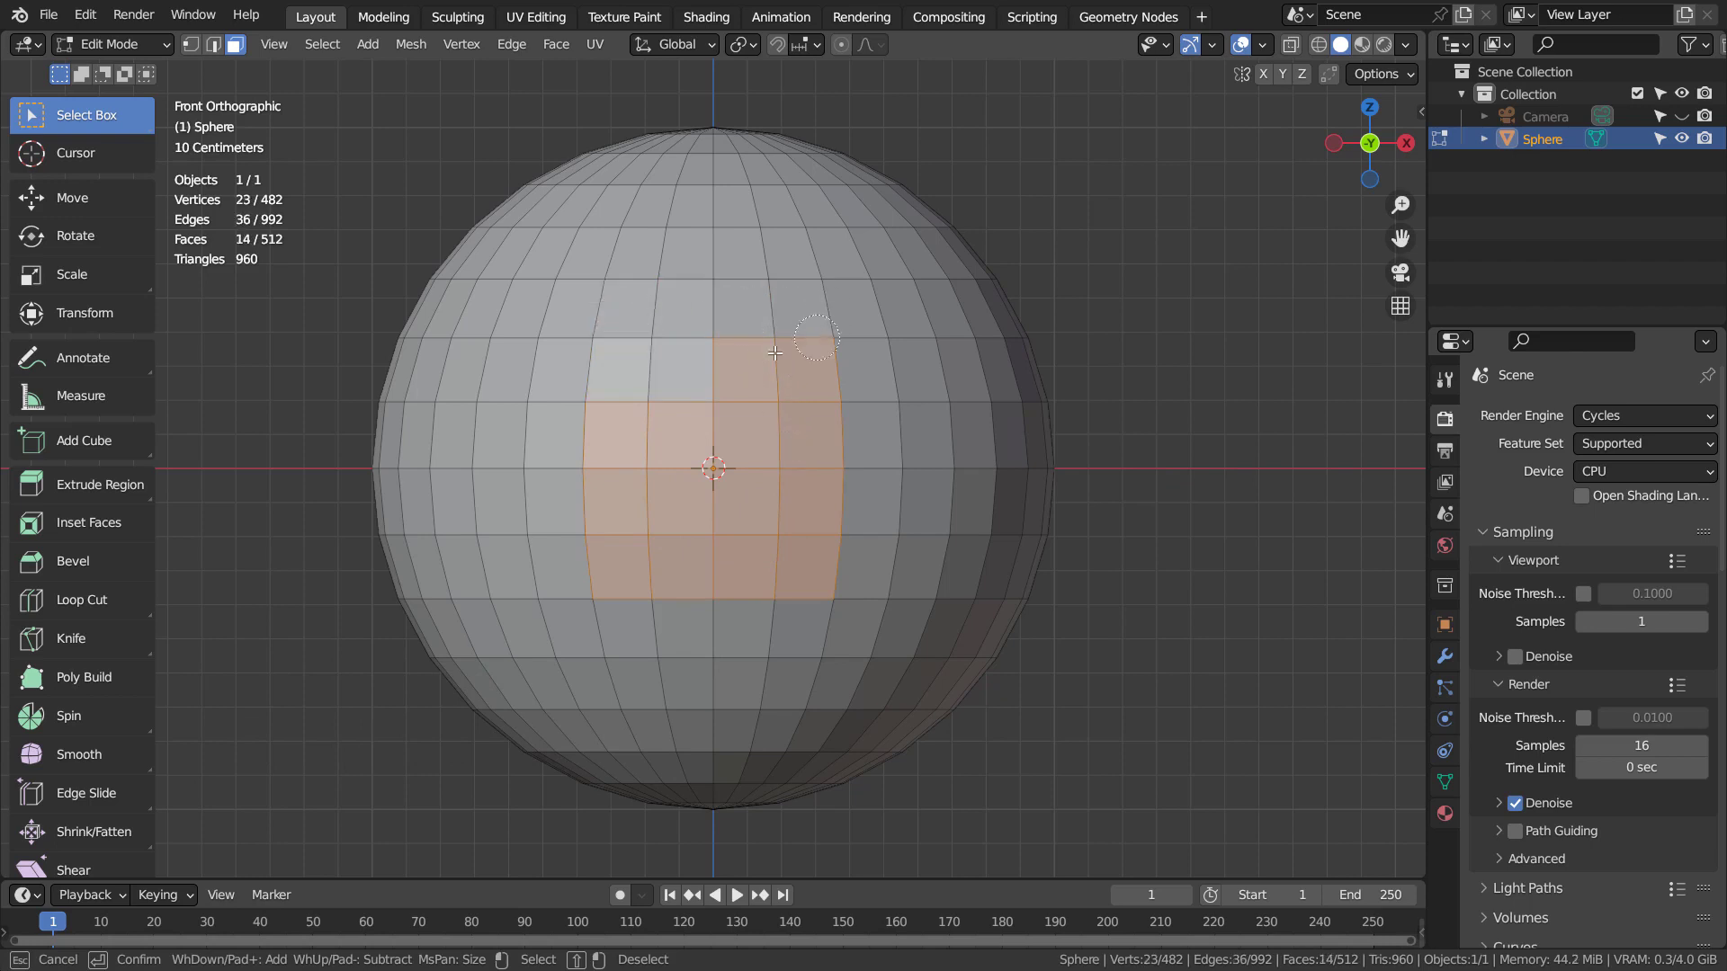
{"action": "left_click", "coordinate": [666, 390]}
{"action": "right_click", "coordinate": [698, 409]}
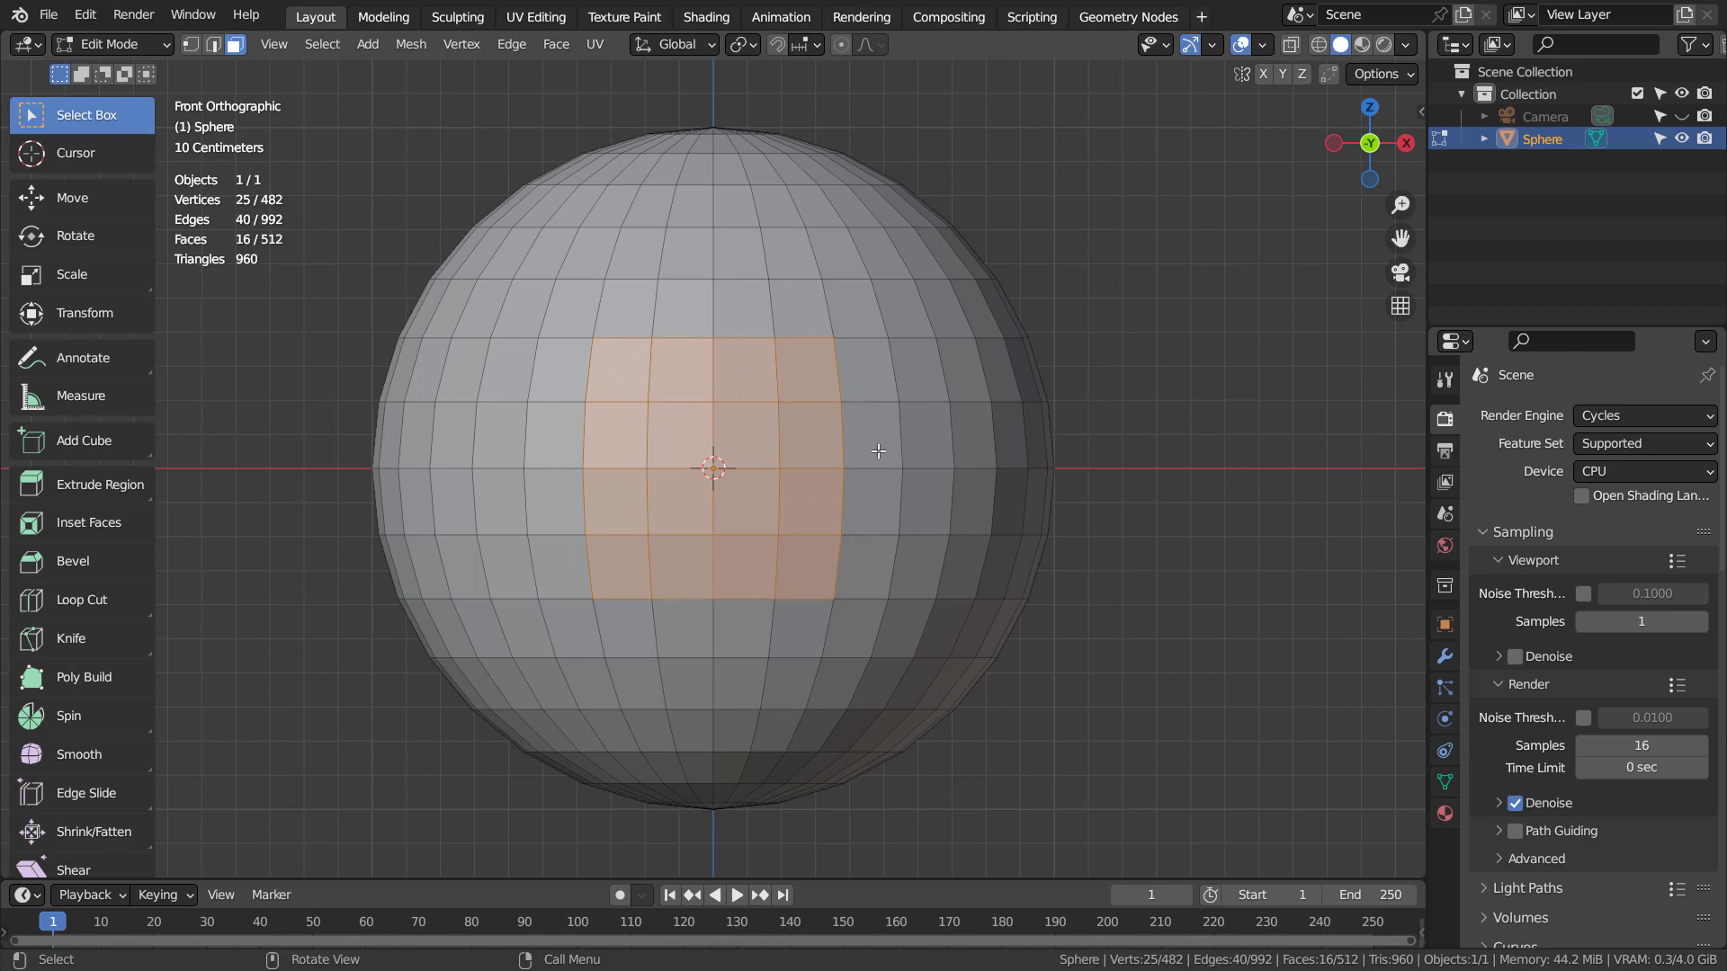
{"action": "mouse_move", "coordinate": [854, 515]}
{"action": "middle_mouse_down"}
{"action": "mouse_move", "coordinate": [1043, 540]}
{"action": "mouse_move", "coordinate": [834, 564]}
{"action": "mouse_move", "coordinate": [843, 522]}
{"action": "middle_mouse_up"}
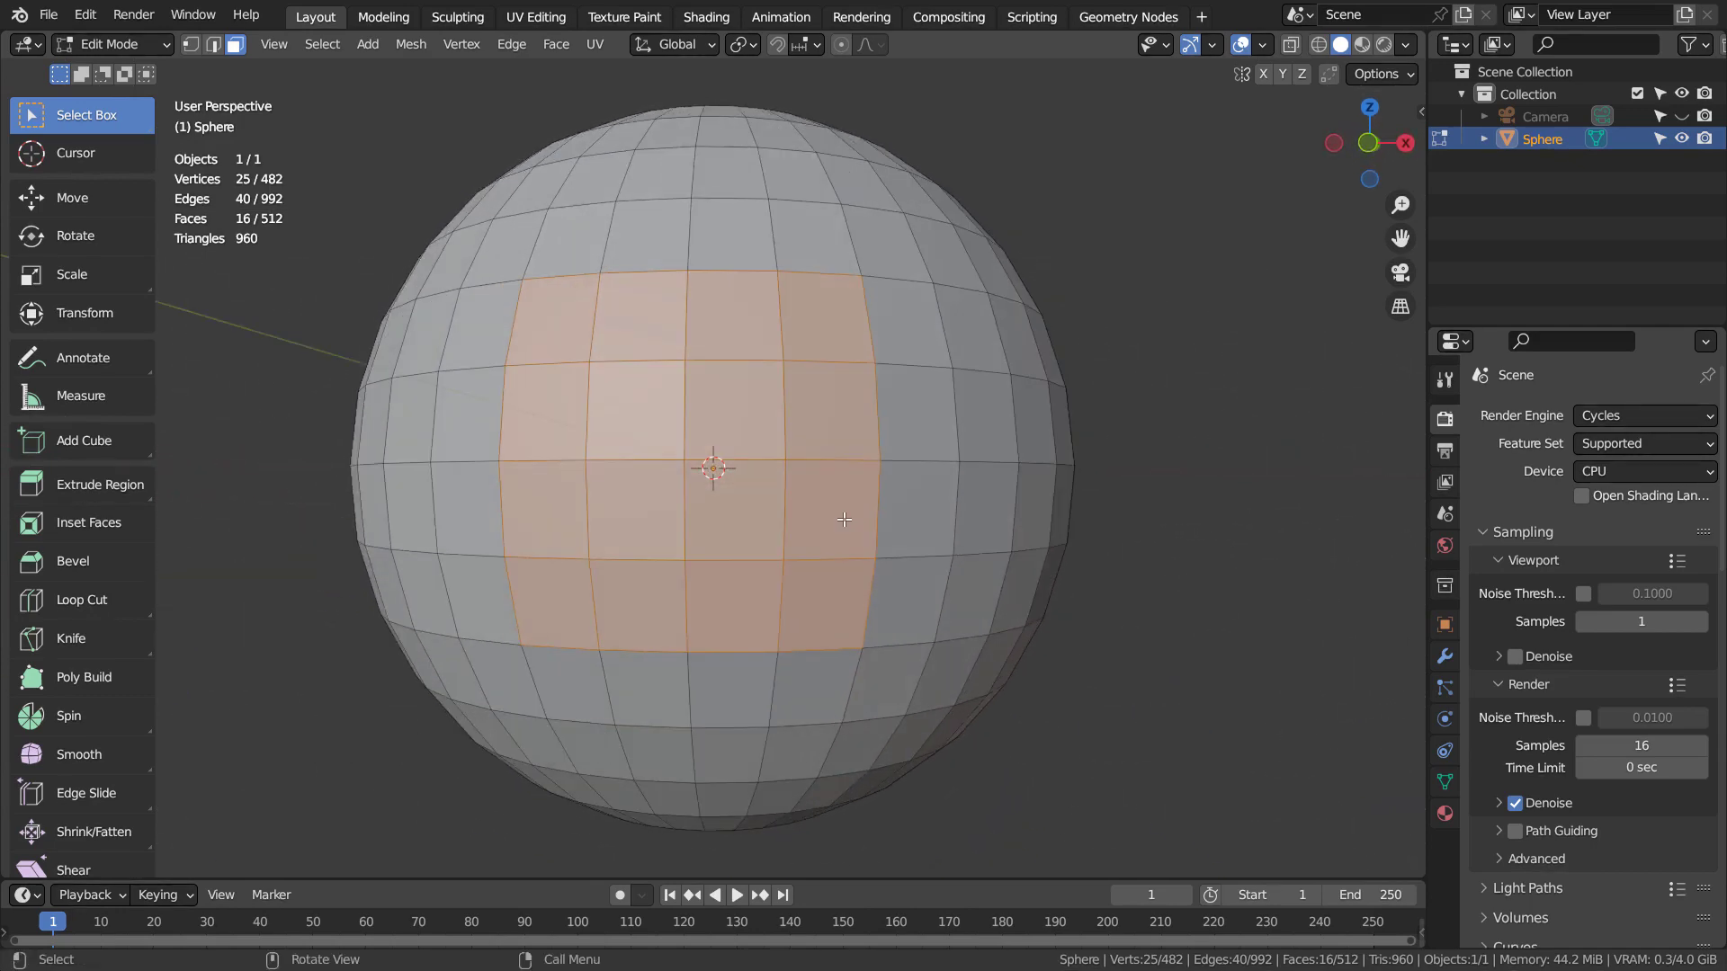
{"action": "key", "text": "KP_1"}
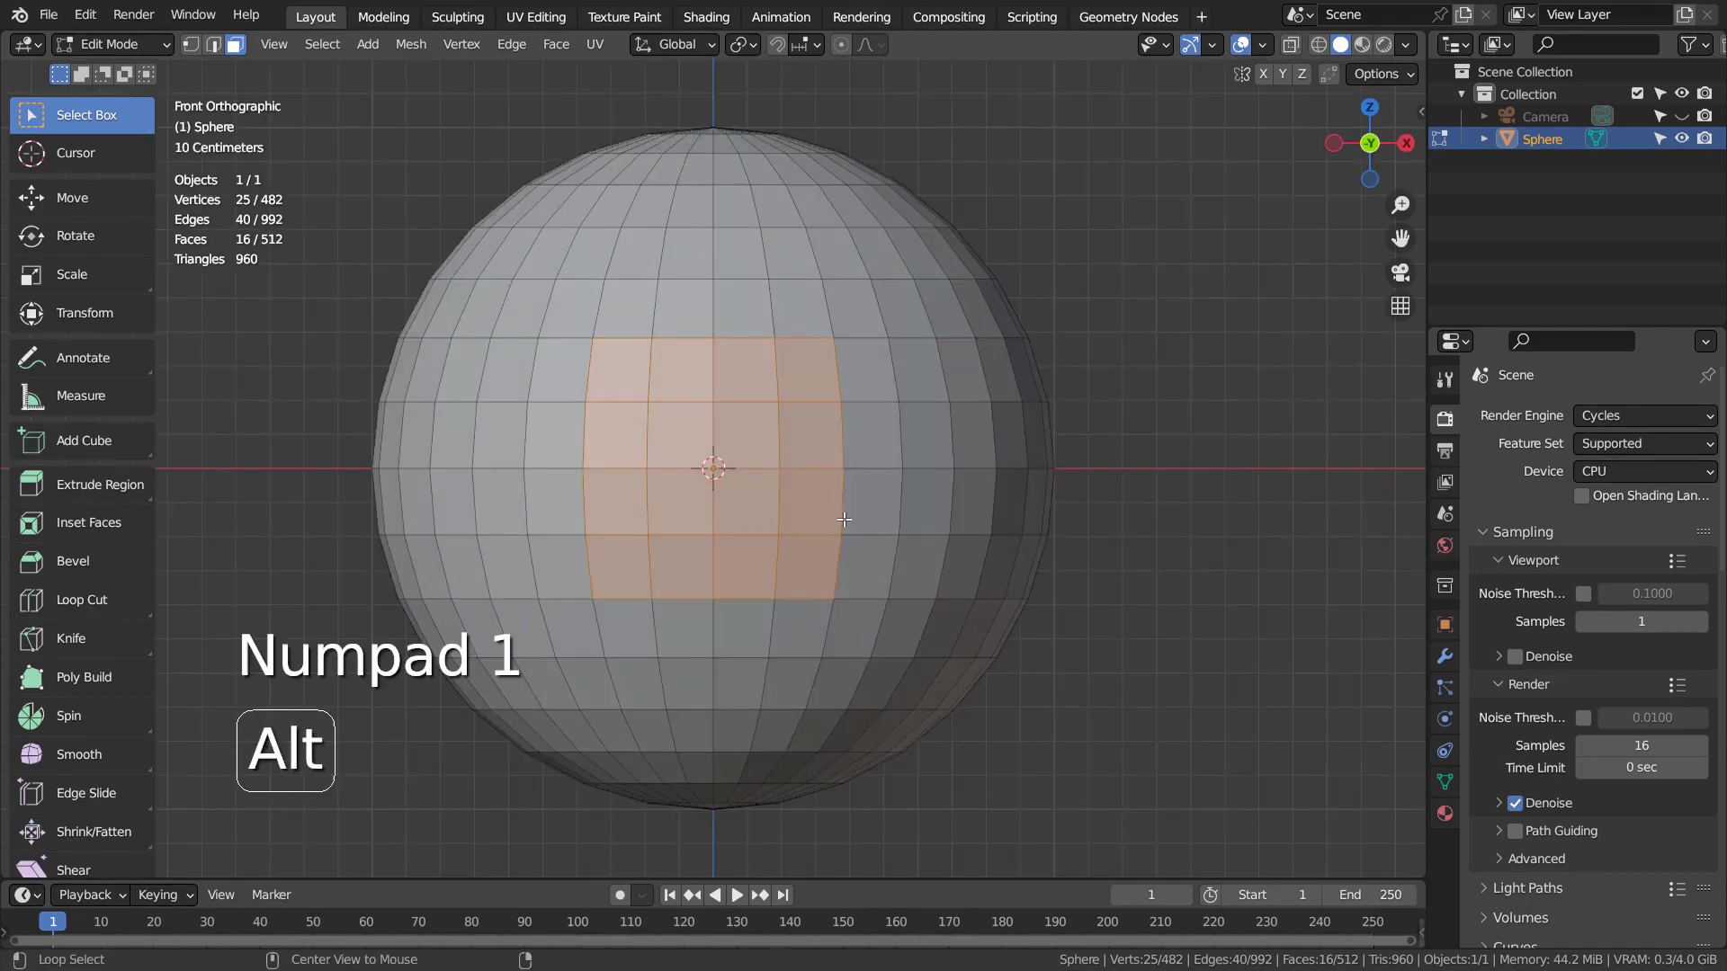
{"action": "key", "text": "shift+alt+s"}
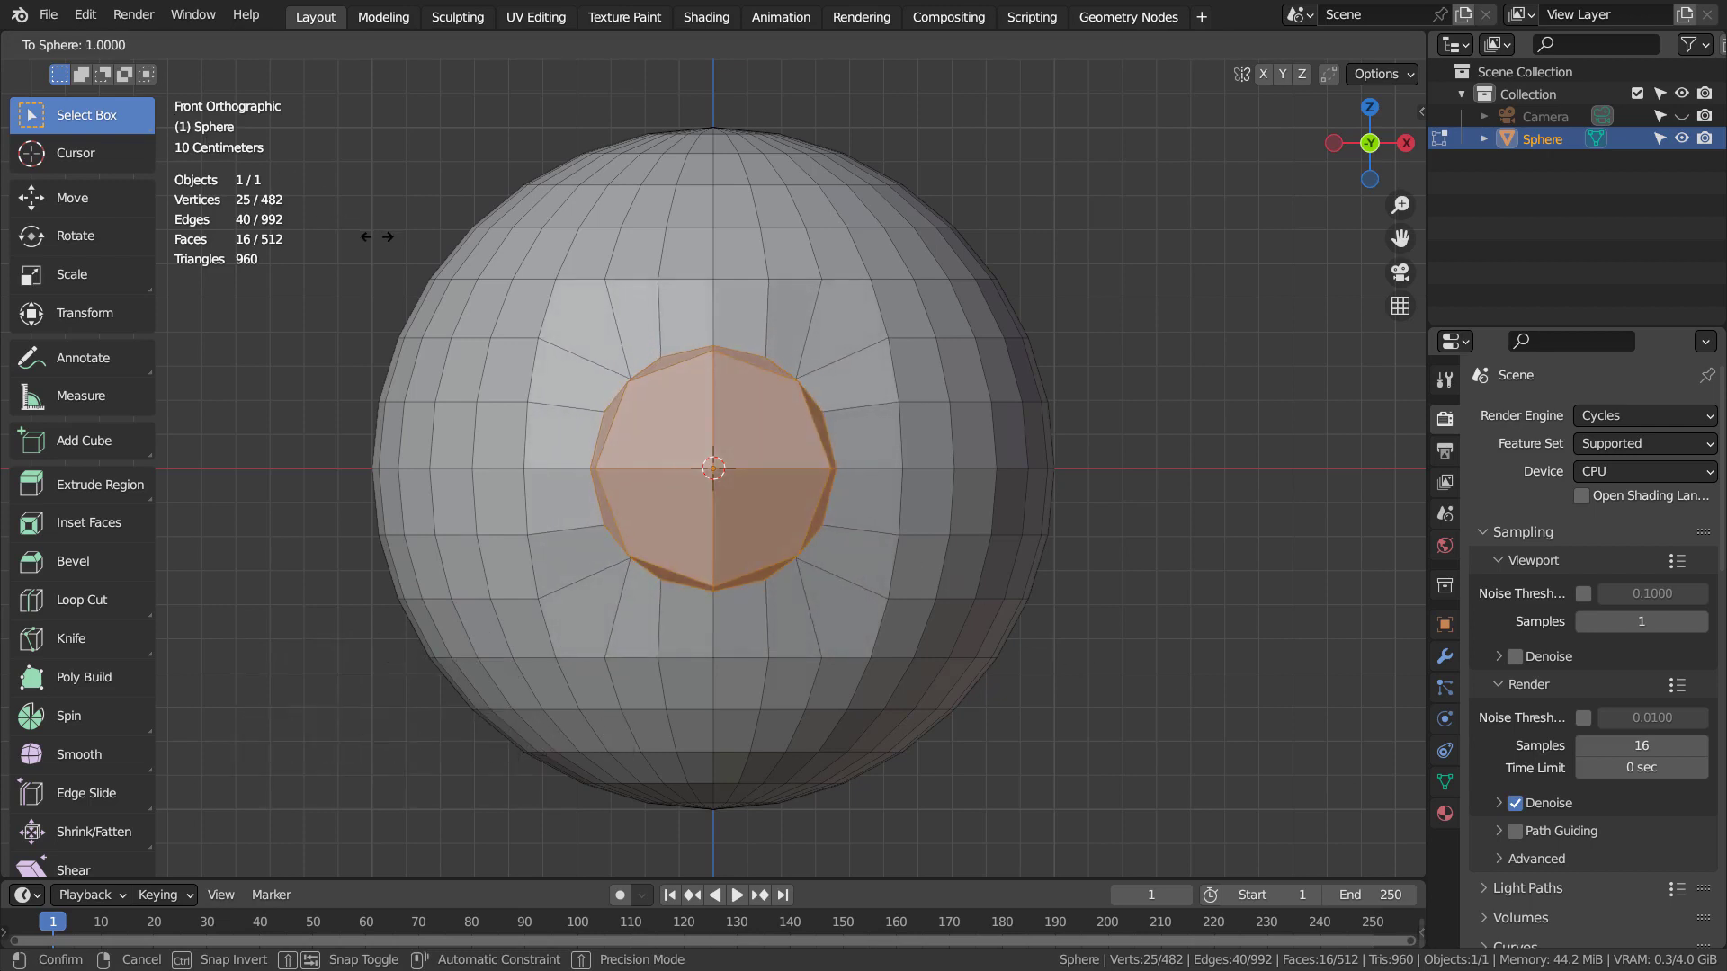
{"action": "left_click", "coordinate": [376, 237]}
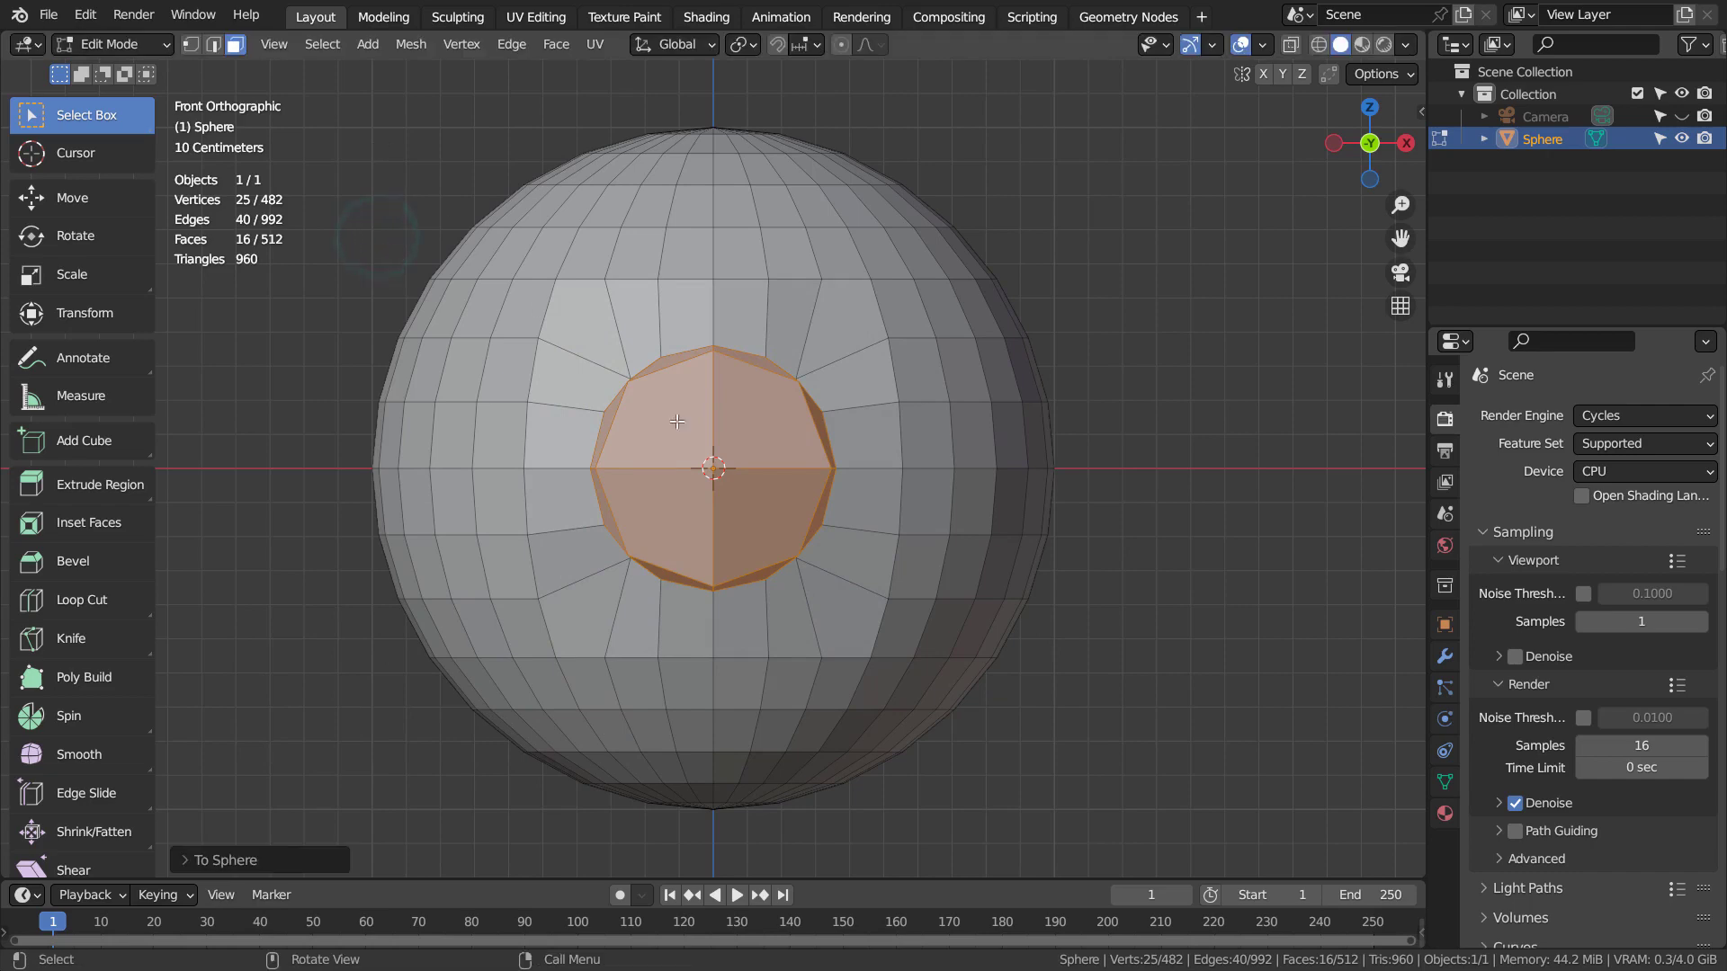
{"action": "middle_click_drag", "start_coordinate": [381, 146], "coordinate": [755, 534]}
{"action": "key", "text": "KP_1"}
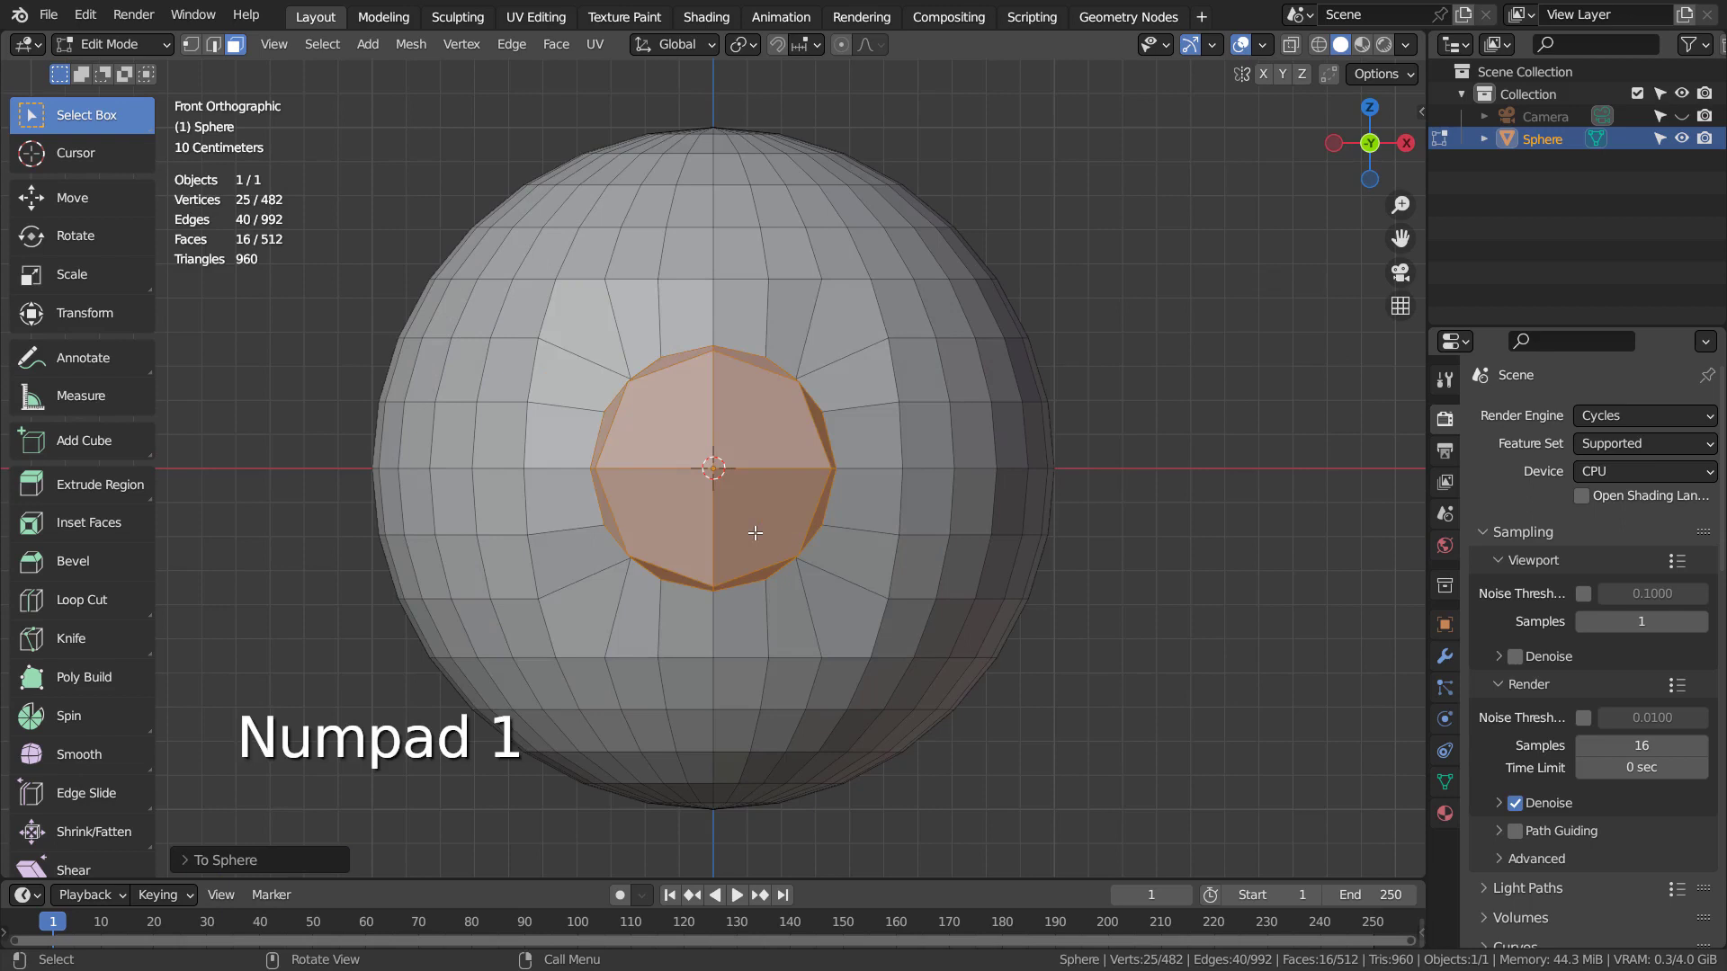
{"action": "key", "text": "ctrl+z"}
{"action": "left_click", "coordinate": [86, 14]}
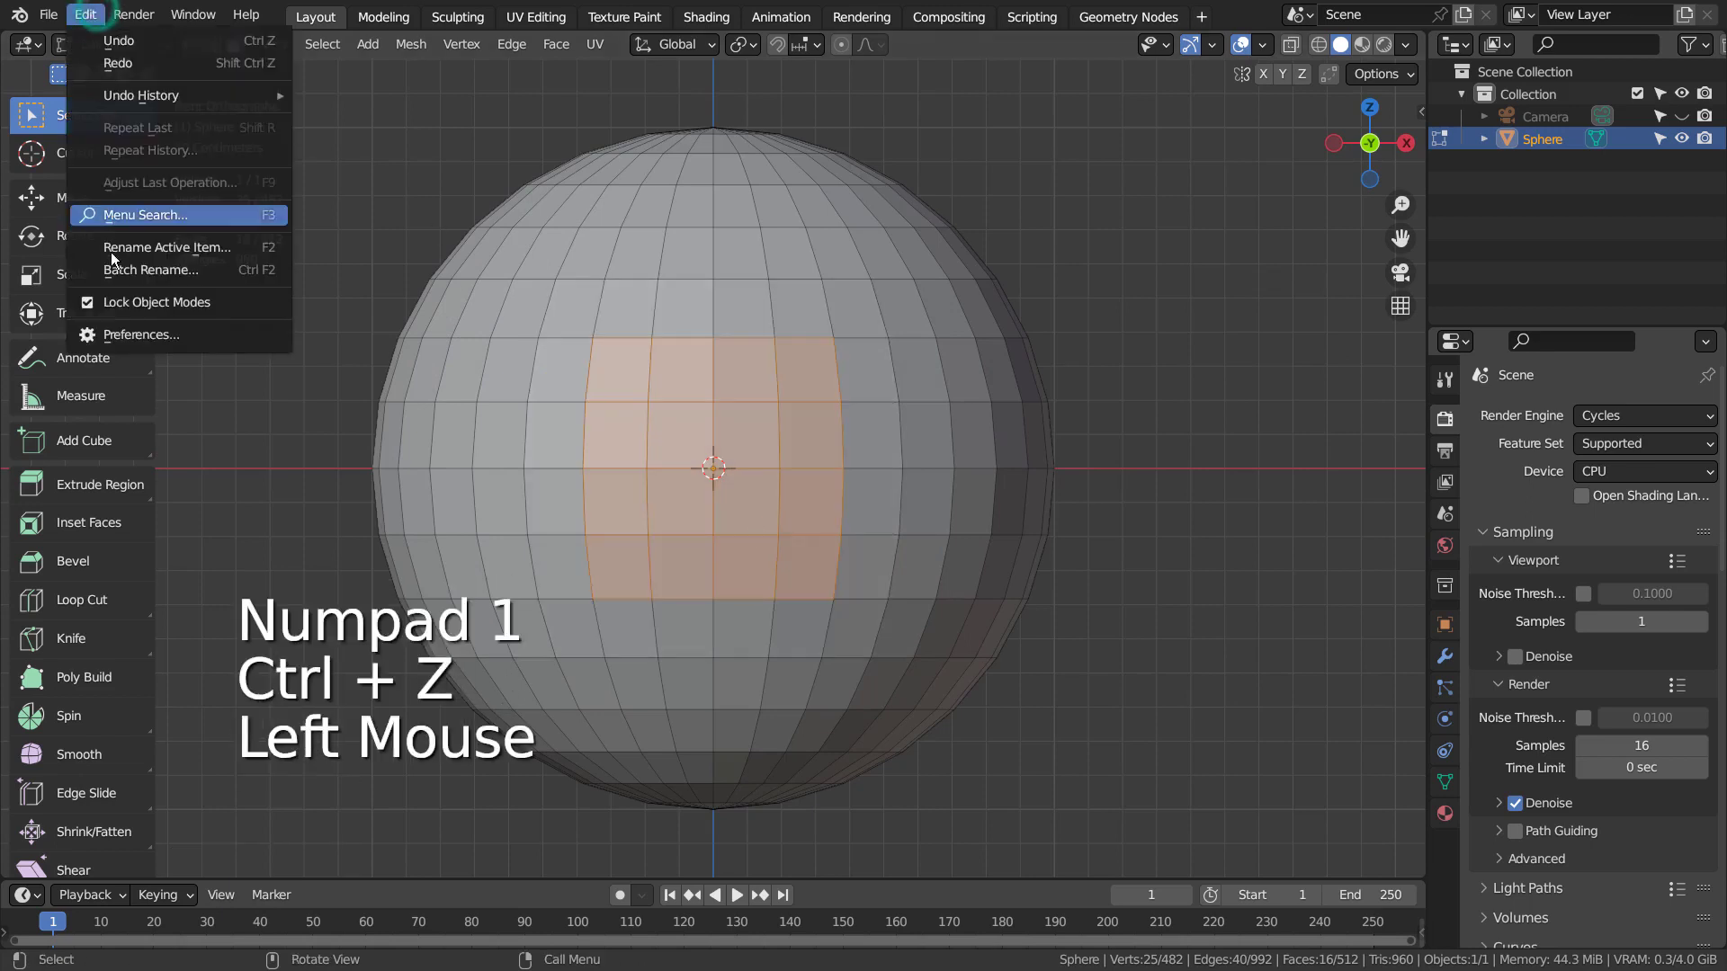
{"action": "left_click", "coordinate": [119, 334]}
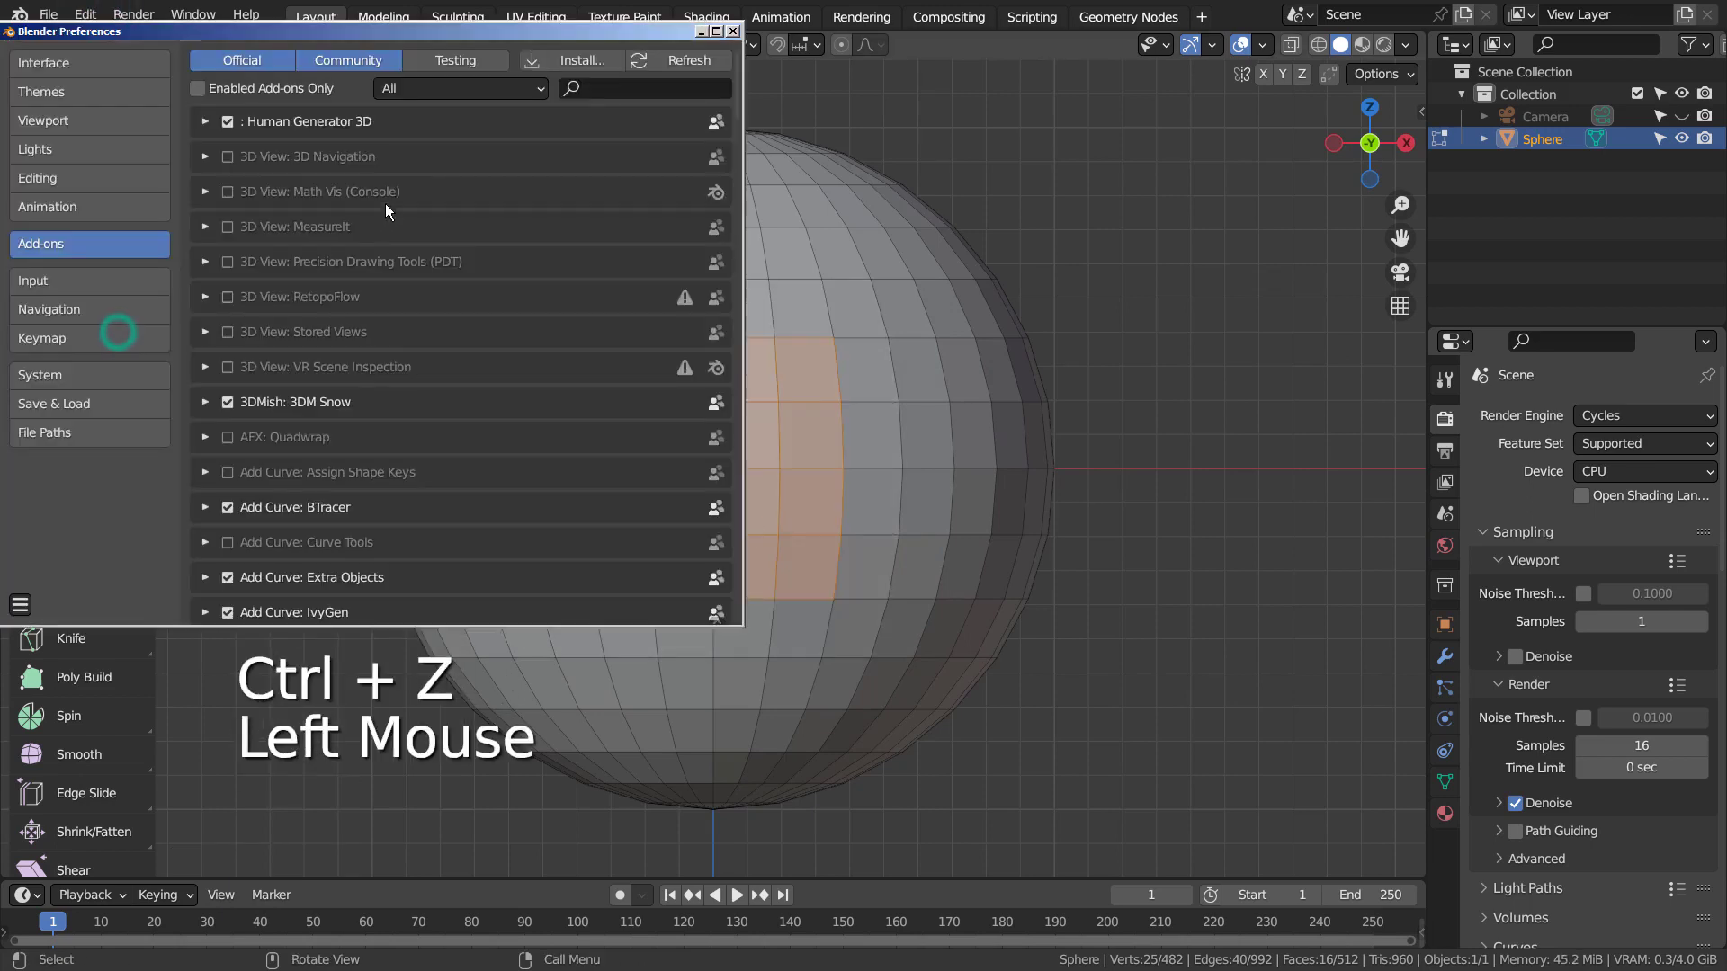
{"action": "left_click", "coordinate": [624, 91]}
{"action": "type", "text": "loop"}
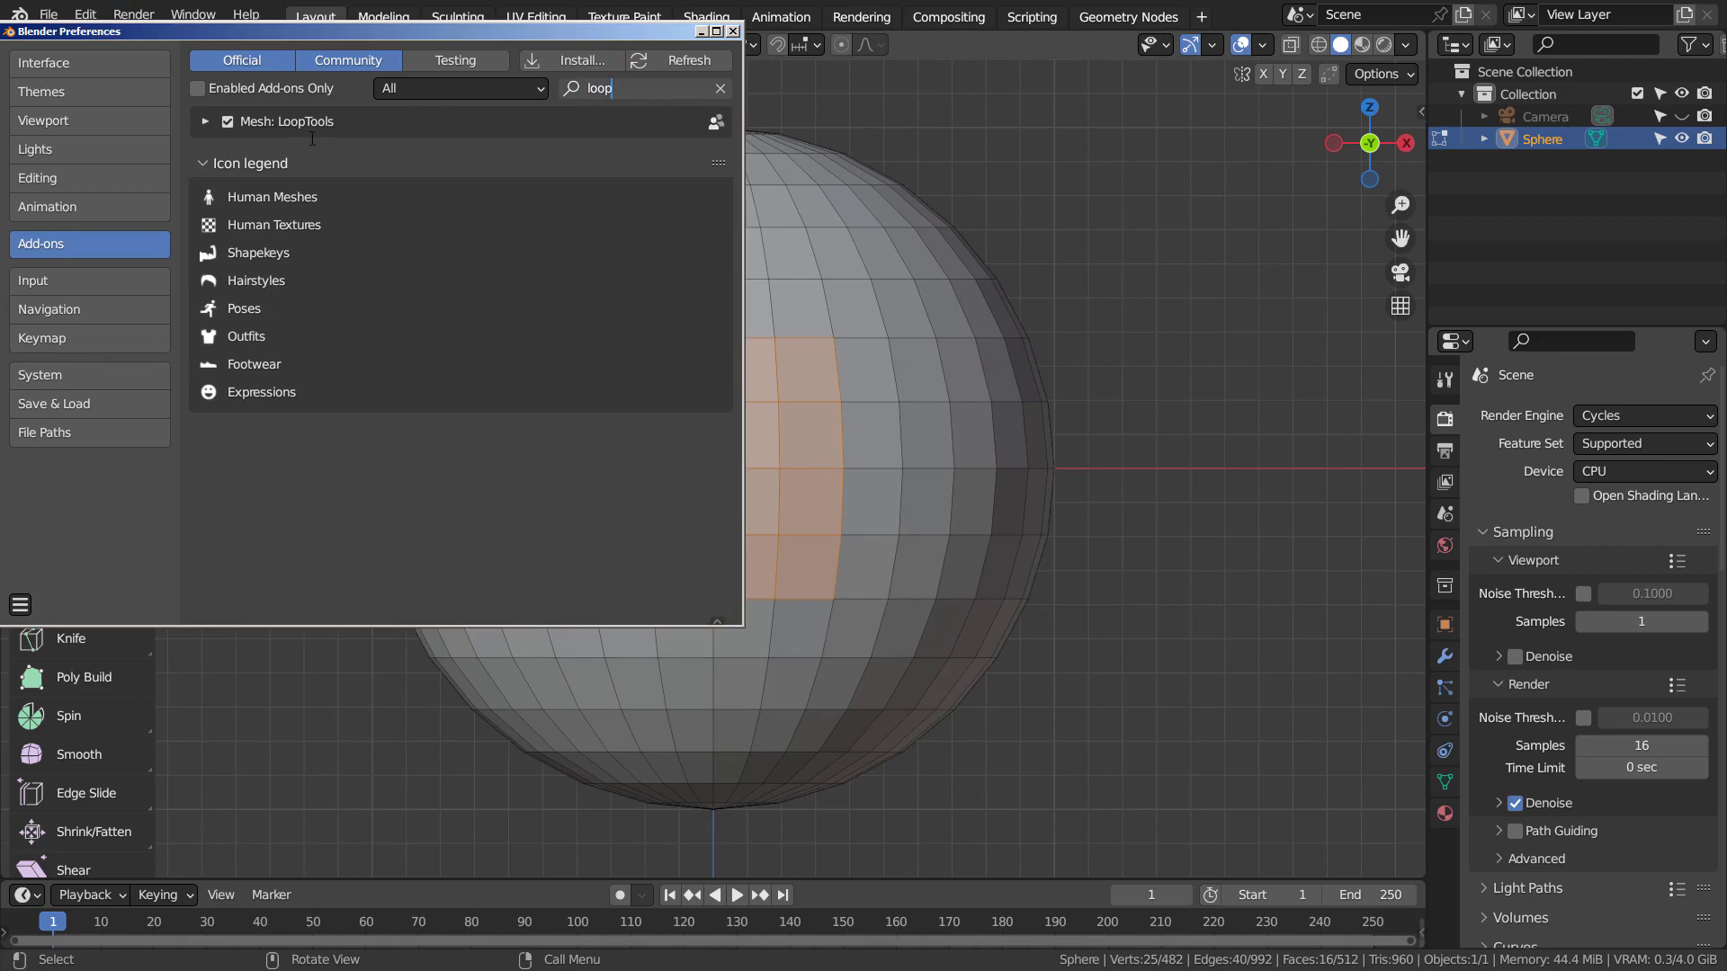
- Round the selected faces into a circle with LoopTools Circle, then return to front view
{"action": "left_click", "coordinate": [733, 31]}
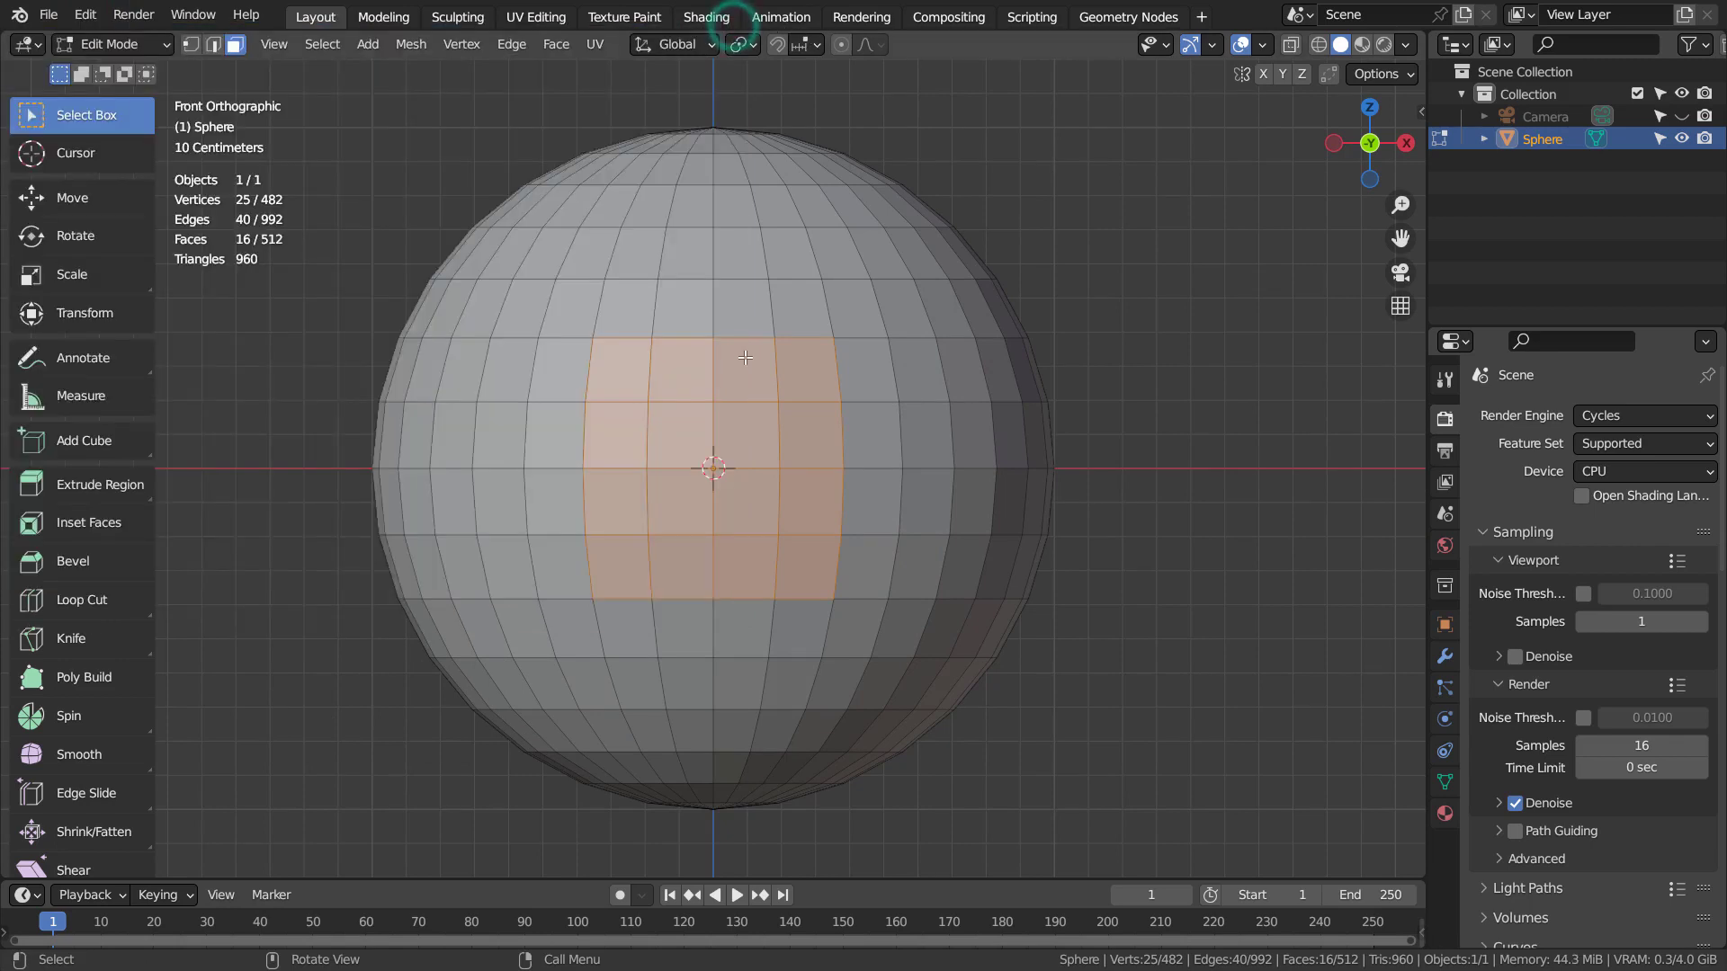
{"action": "right_click", "coordinate": [751, 365]}
{"action": "mouse_move", "coordinate": [749, 387]}
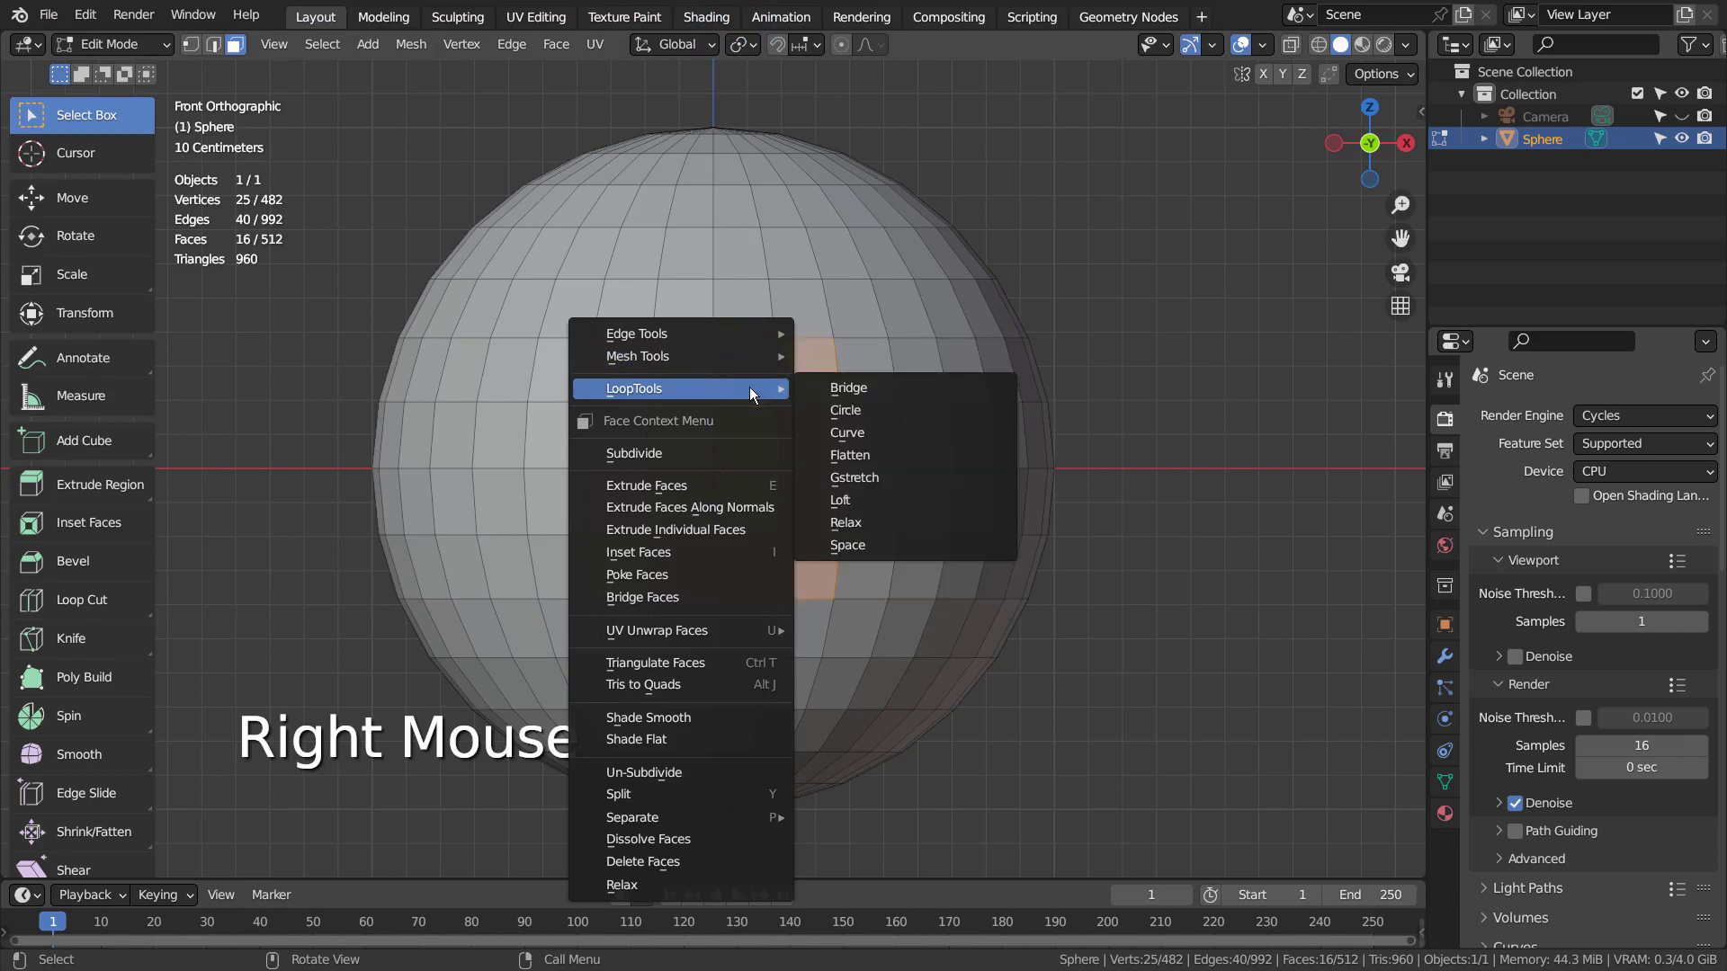
{"action": "left_click", "coordinate": [889, 410]}
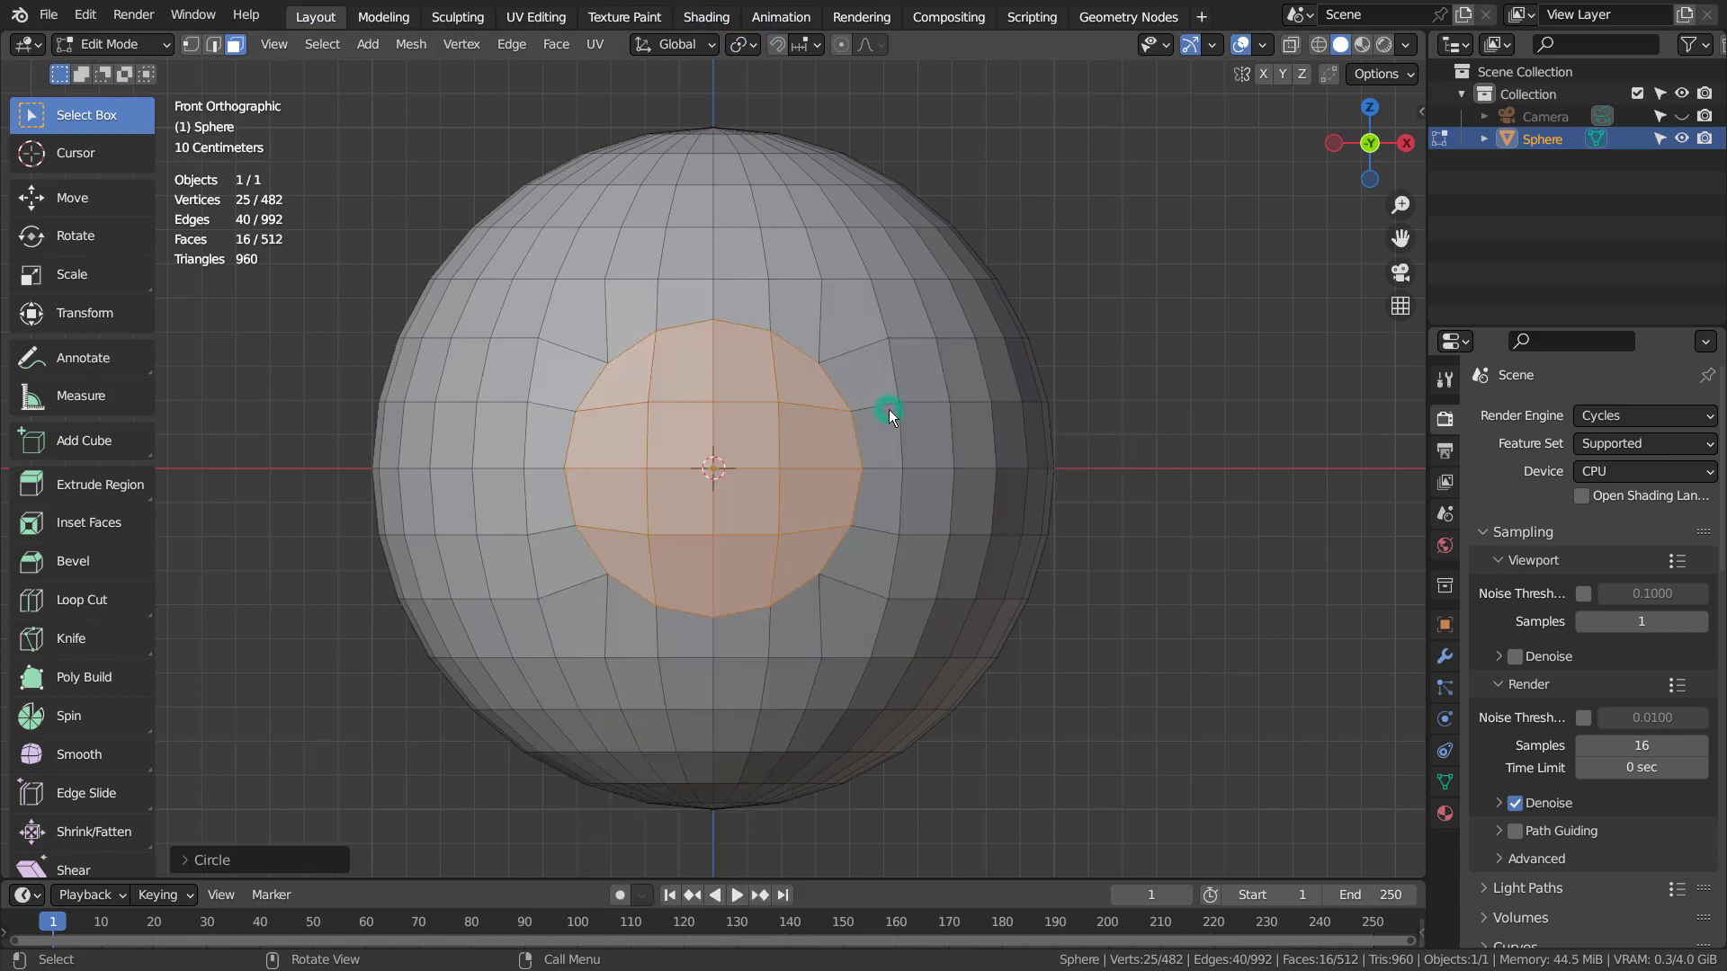
{"action": "middle_click_drag", "start_coordinate": [982, 435], "coordinate": [1075, 505]}
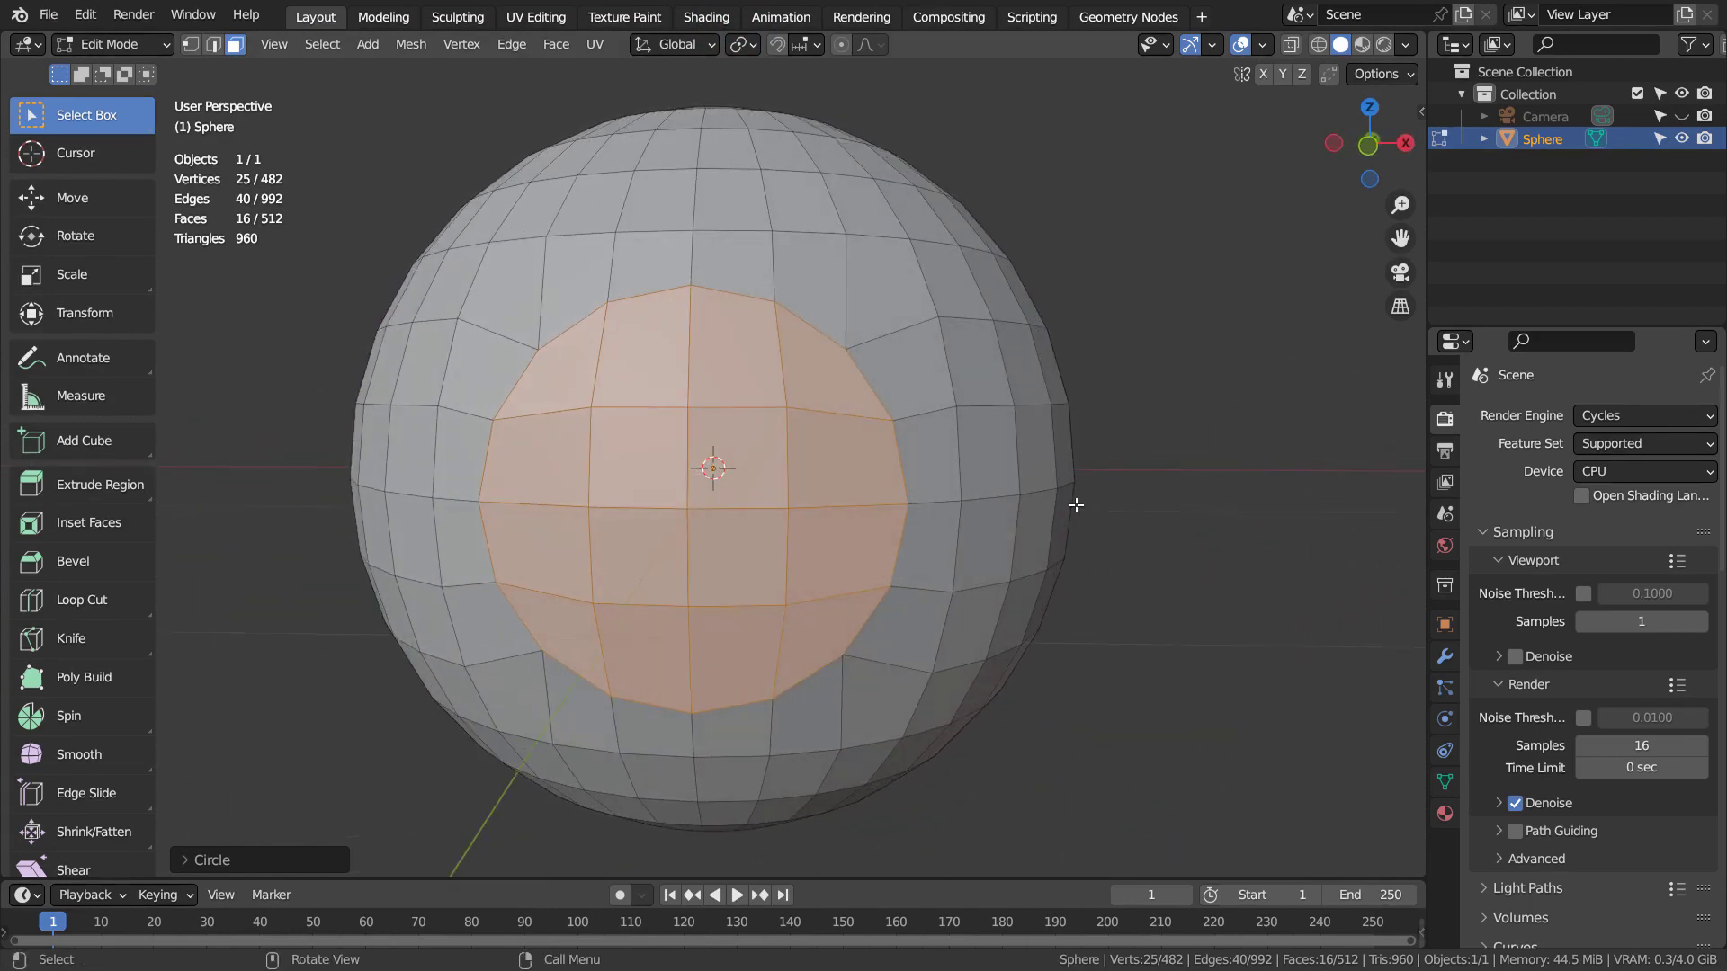
{"action": "key", "text": "KP_1"}
{"action": "scroll", "coordinate": [1077, 505], "scroll_direction": "up", "scroll_amount": 4}
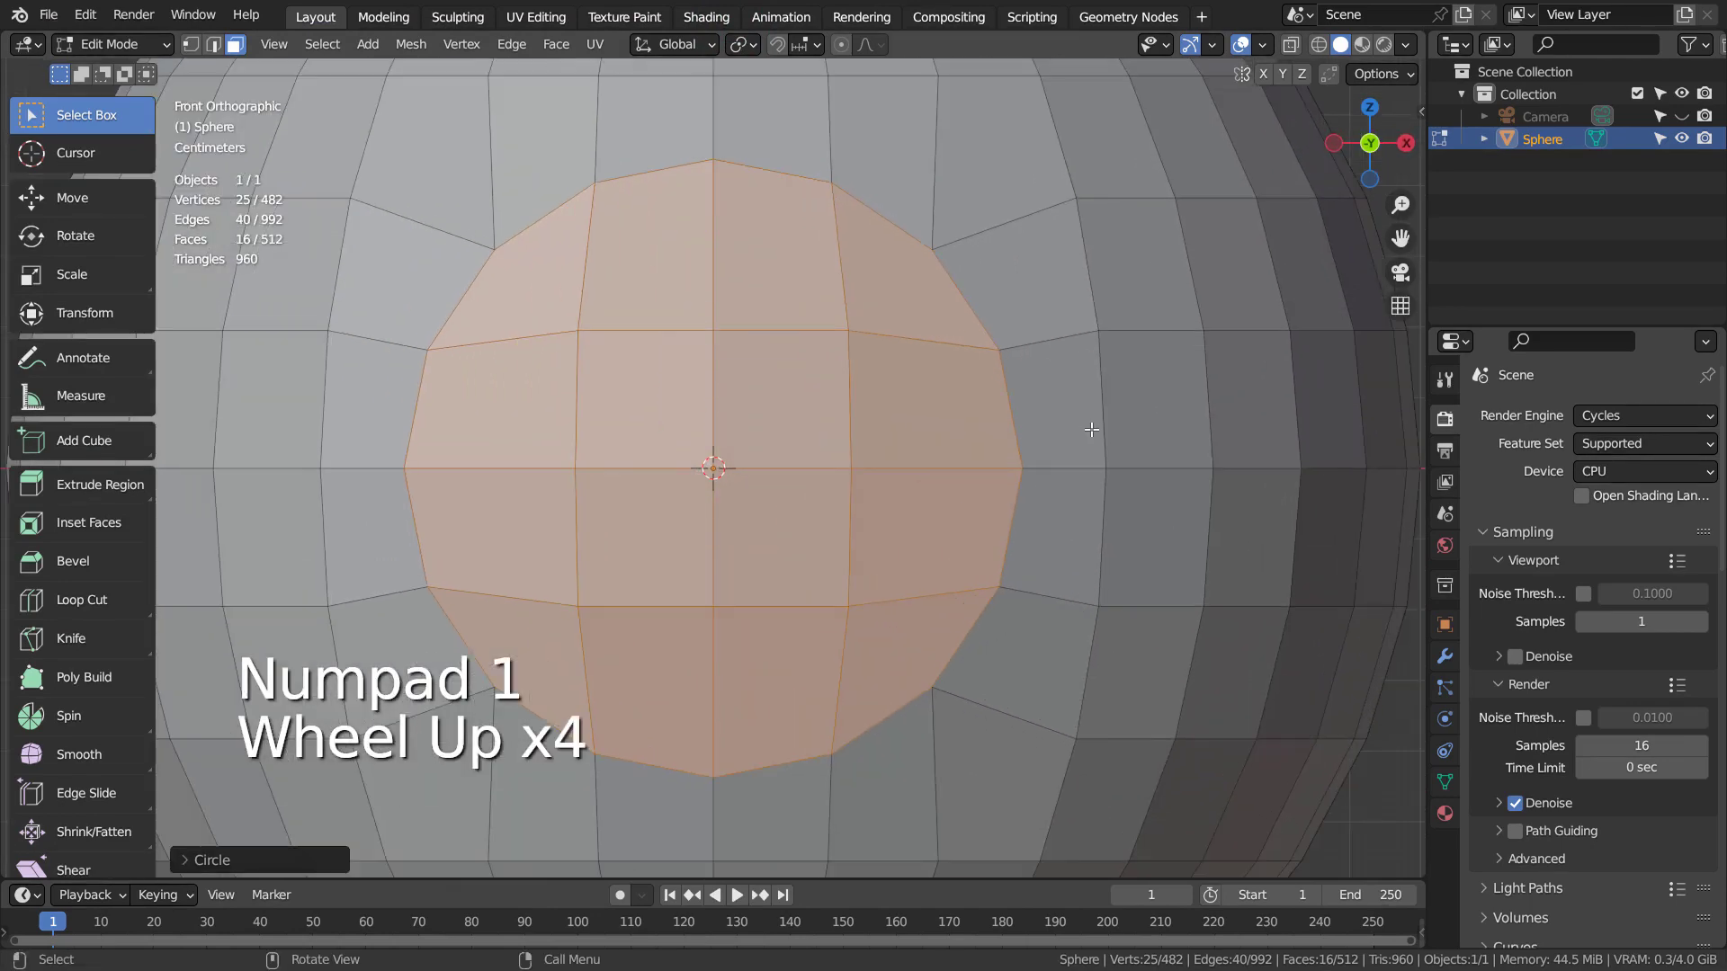
- Inset the circular patch by about 0.45 m, redoing the first attempt wider
{"action": "key", "text": "i"}
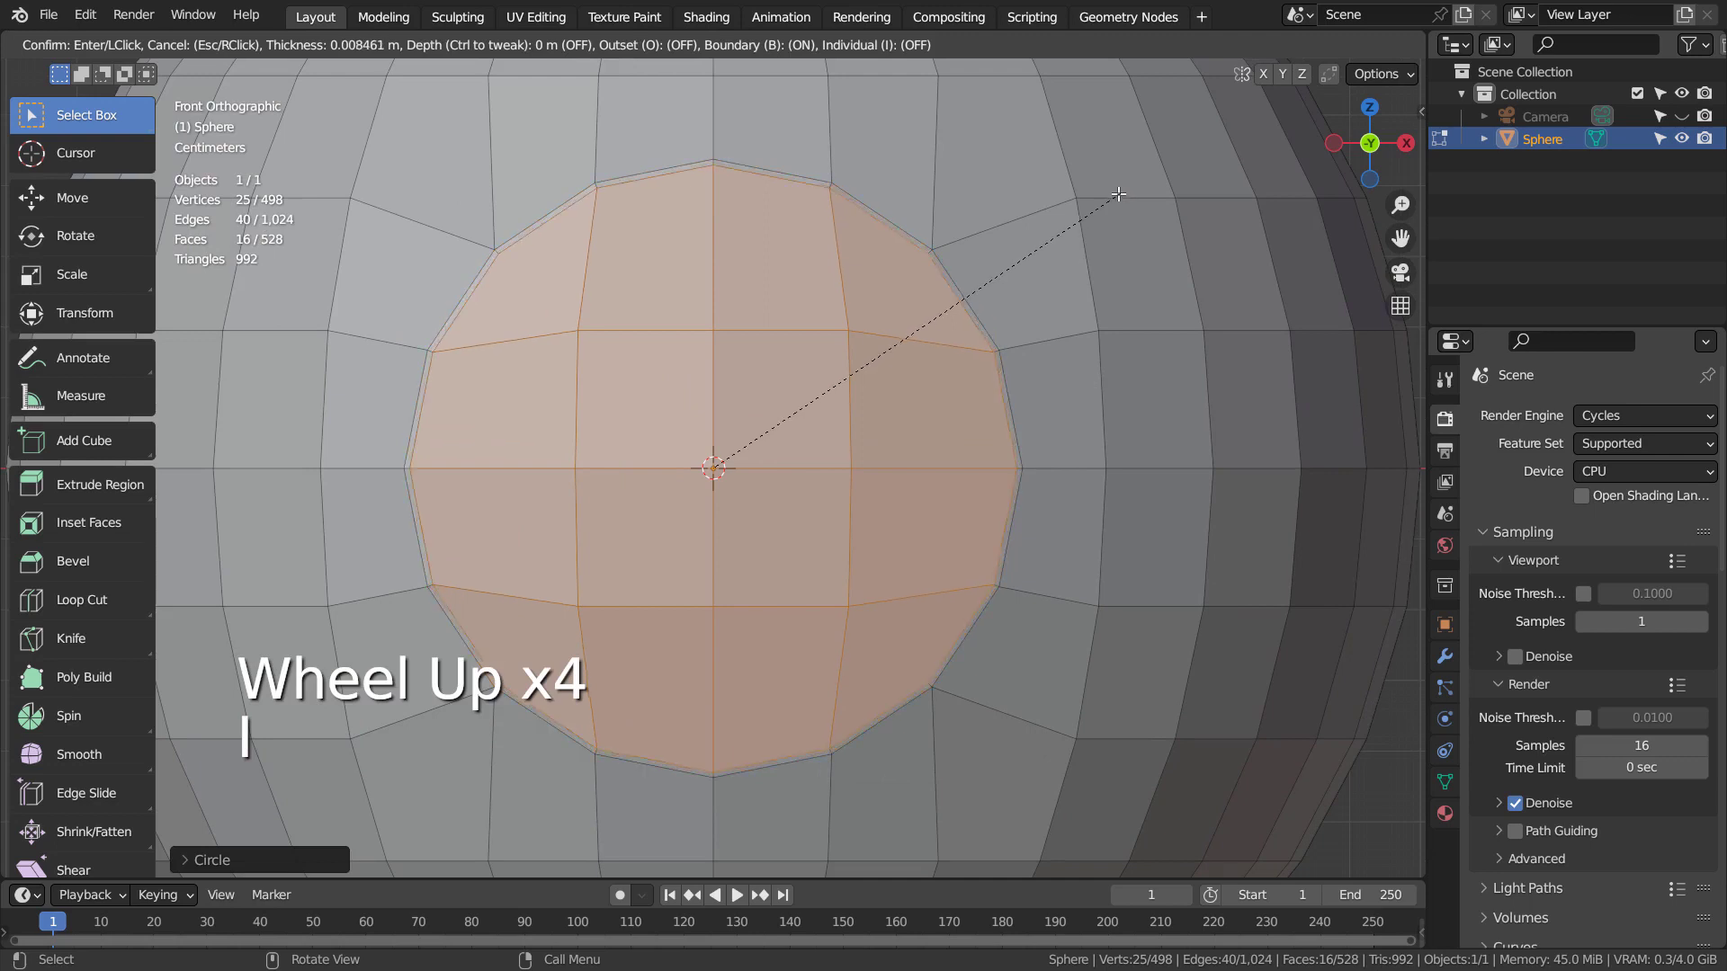
{"action": "left_click", "coordinate": [1062, 223]}
{"action": "left_click", "coordinate": [993, 270]}
{"action": "left_click", "coordinate": [981, 272]}
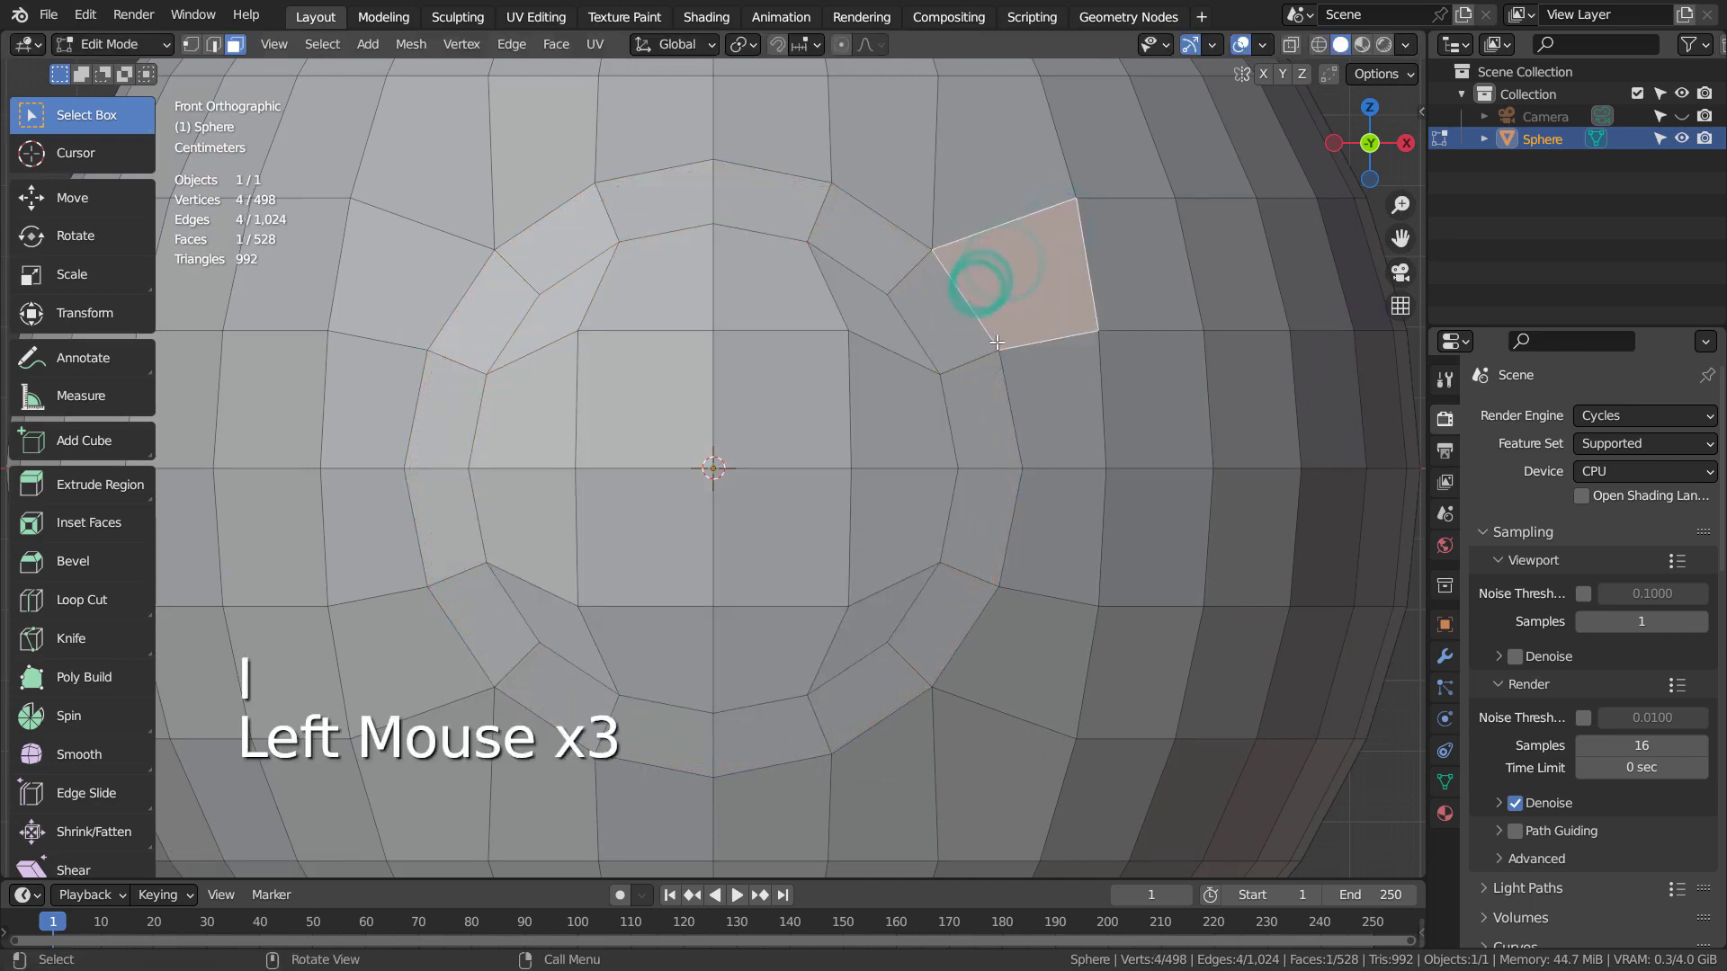
{"action": "key", "text": "ctrl+z"}
{"action": "key", "text": "ctrl+z"}
{"action": "key", "text": "ctrl+z"}
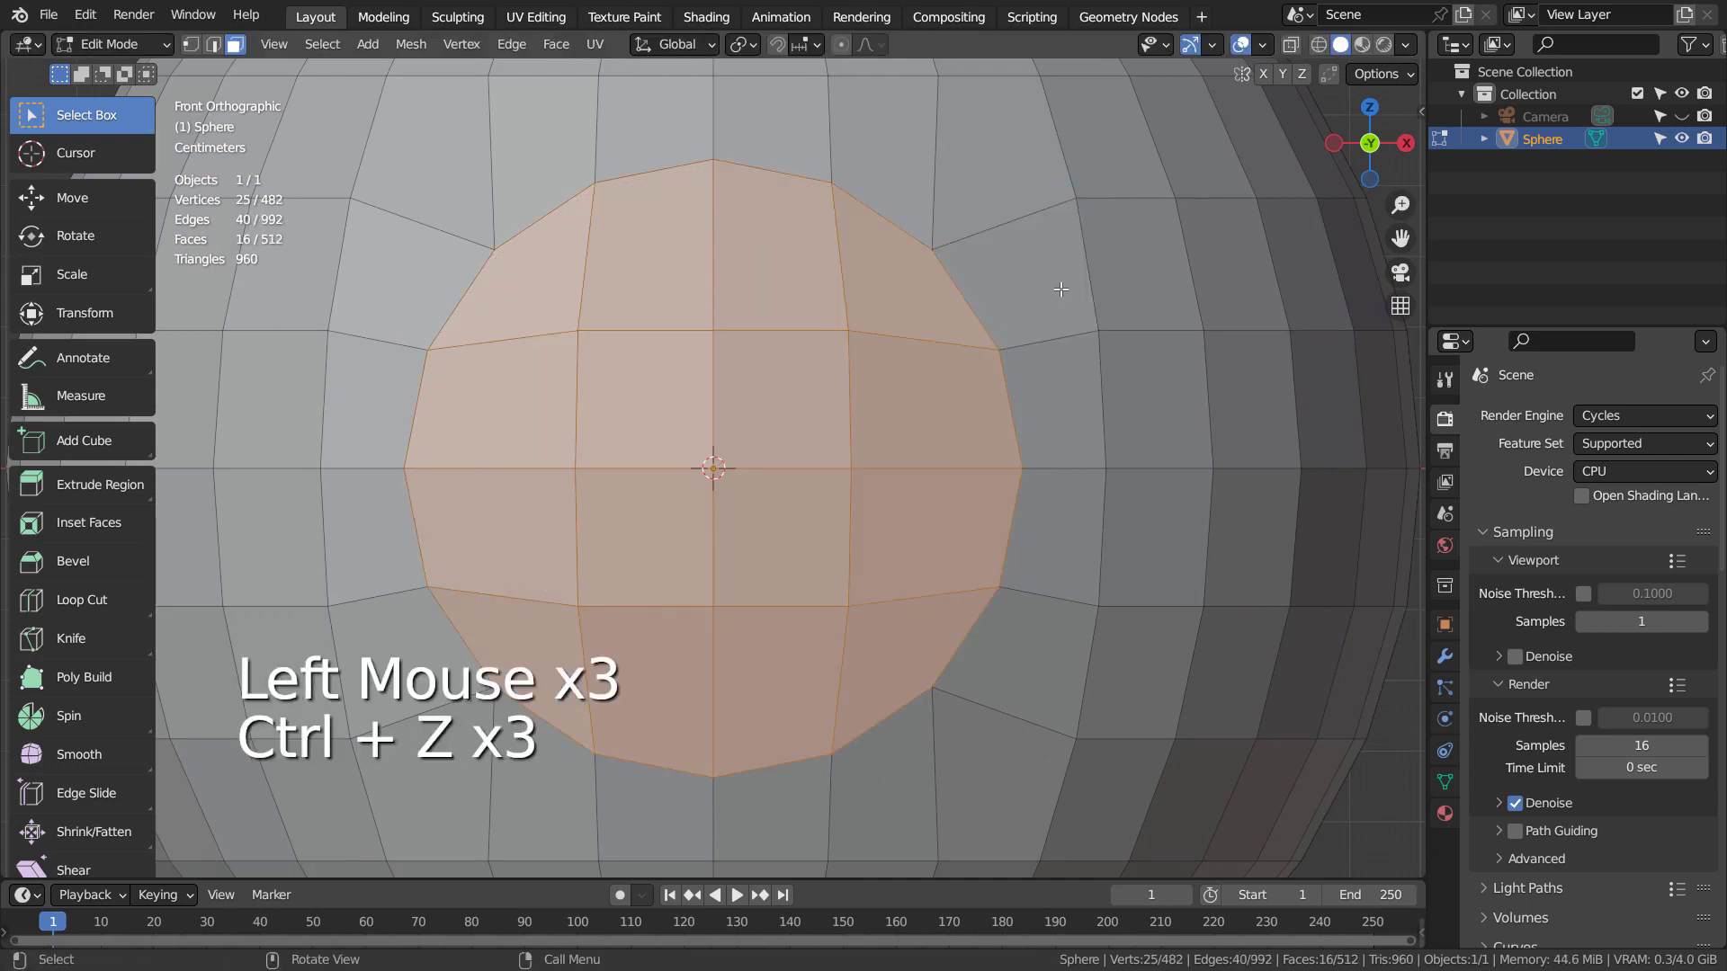
{"action": "key", "text": "i"}
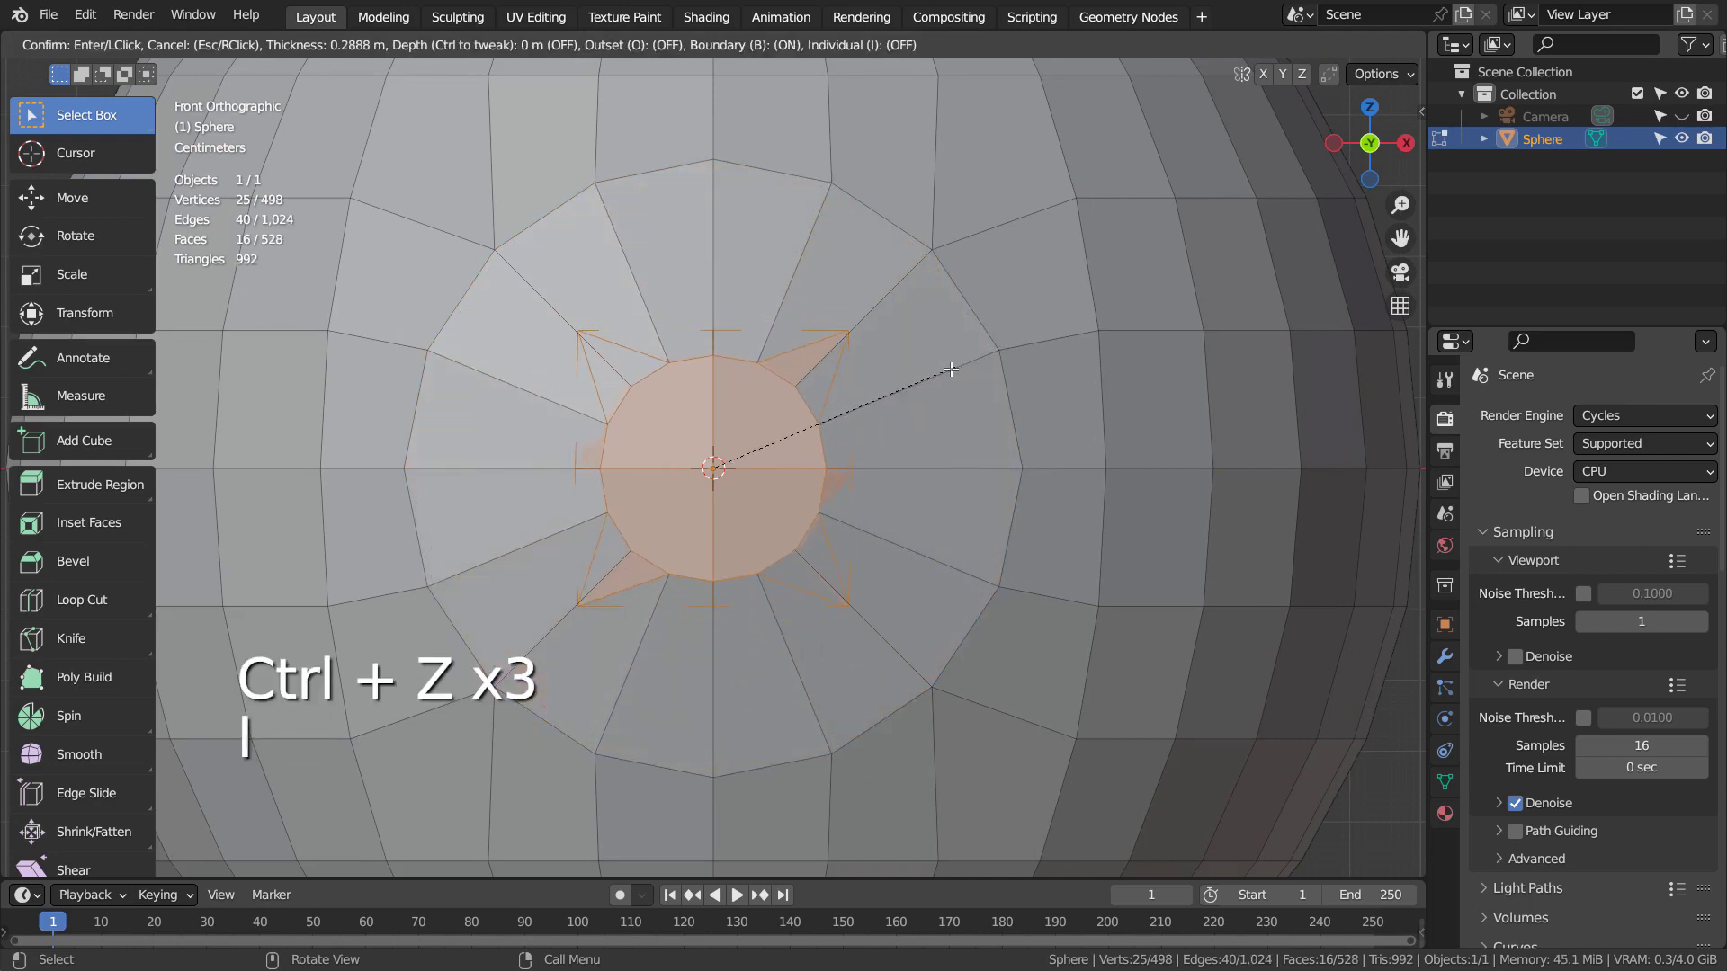
{"action": "left_click", "coordinate": [853, 419]}
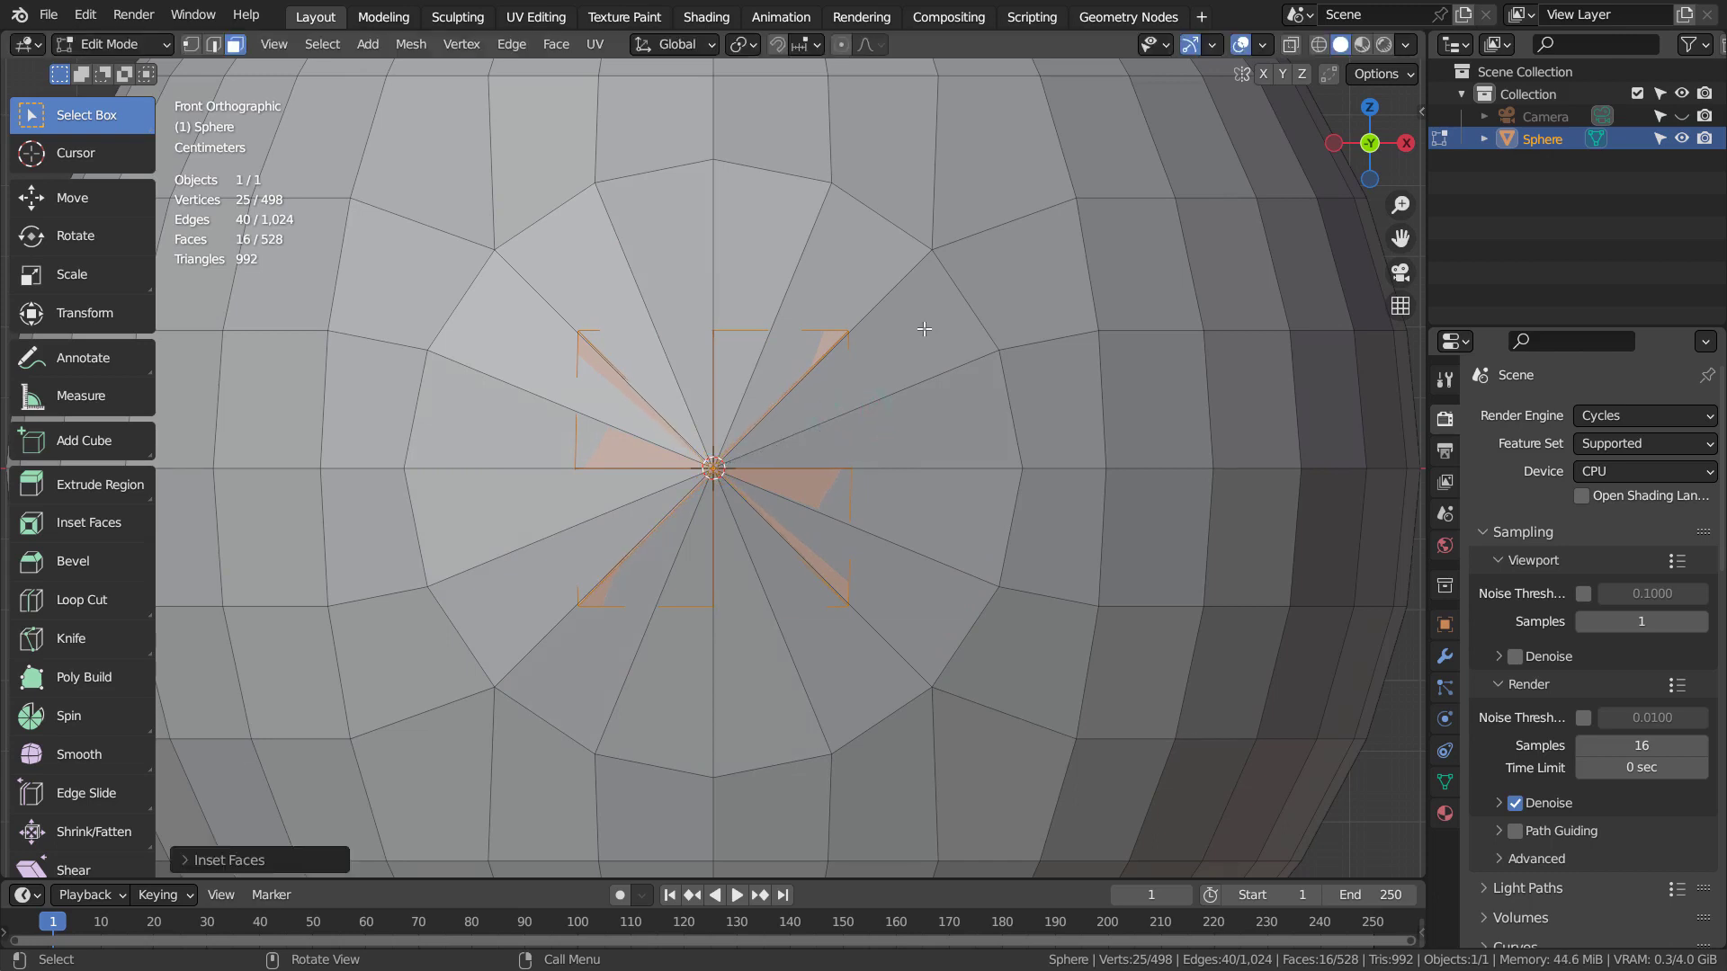
- Delete the shrunken centre faces and add five concentric loop cuts around the pole
{"action": "key", "text": "x"}
{"action": "left_click", "coordinate": [908, 375]}
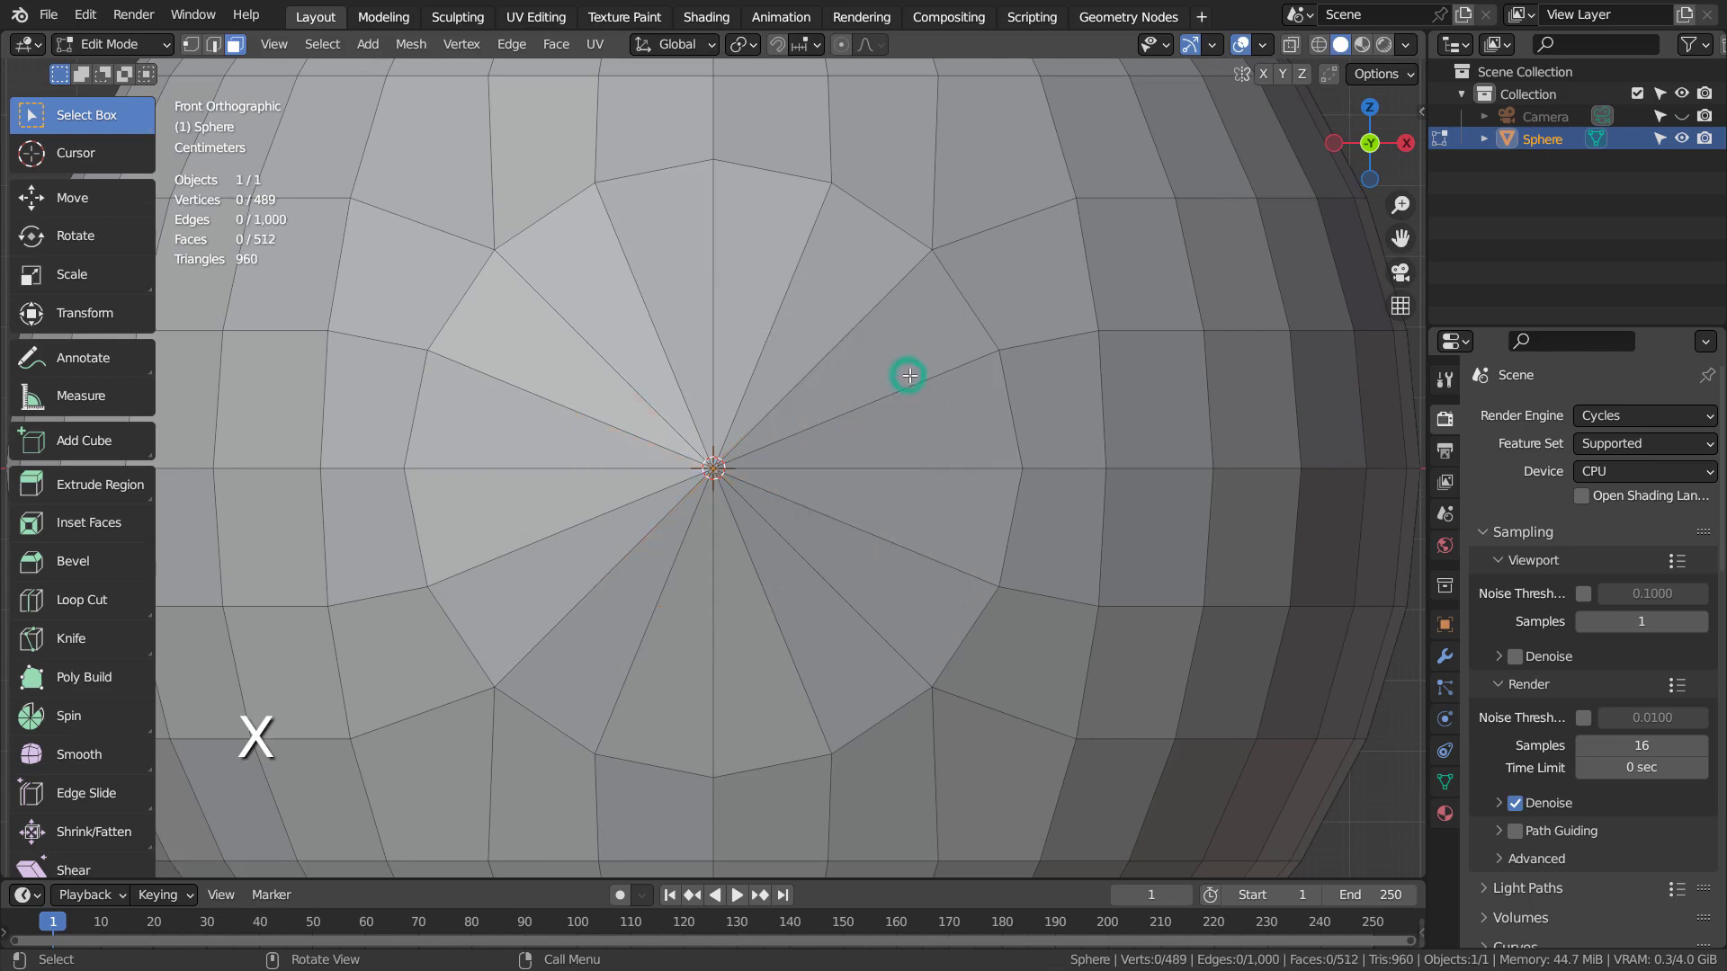
{"action": "key", "text": "ctrl"}
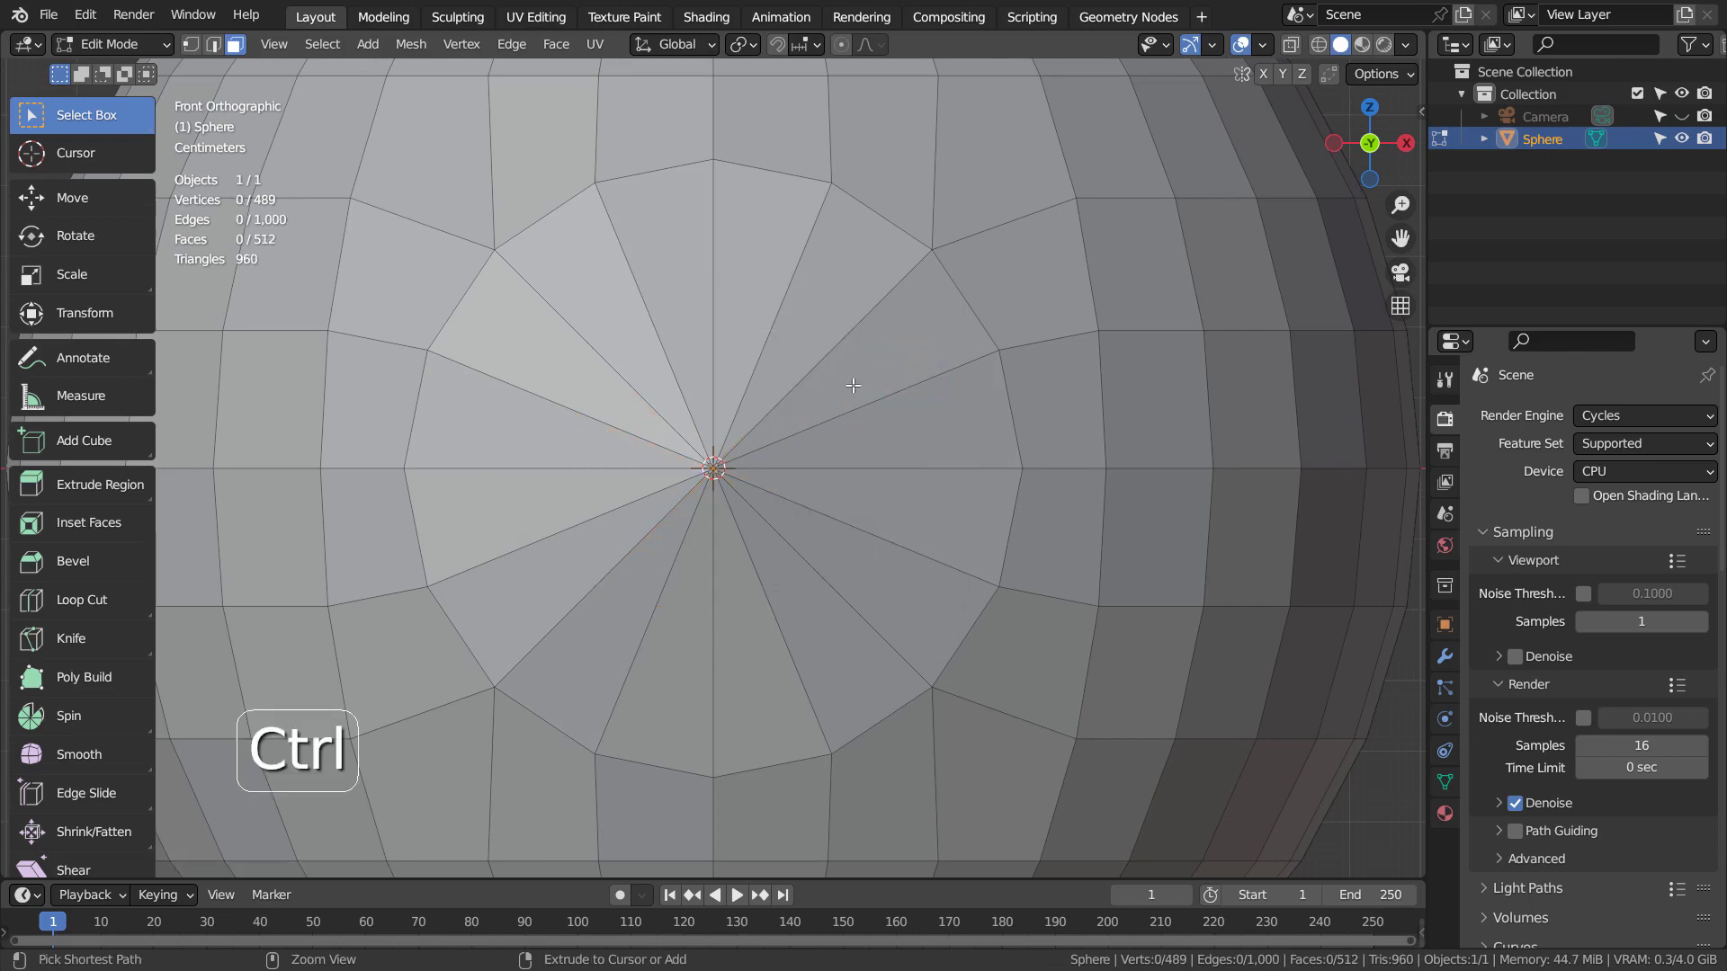
{"action": "key", "text": "ctrl+r"}
{"action": "scroll", "coordinate": [852, 385], "scroll_direction": "up", "scroll_amount": 5}
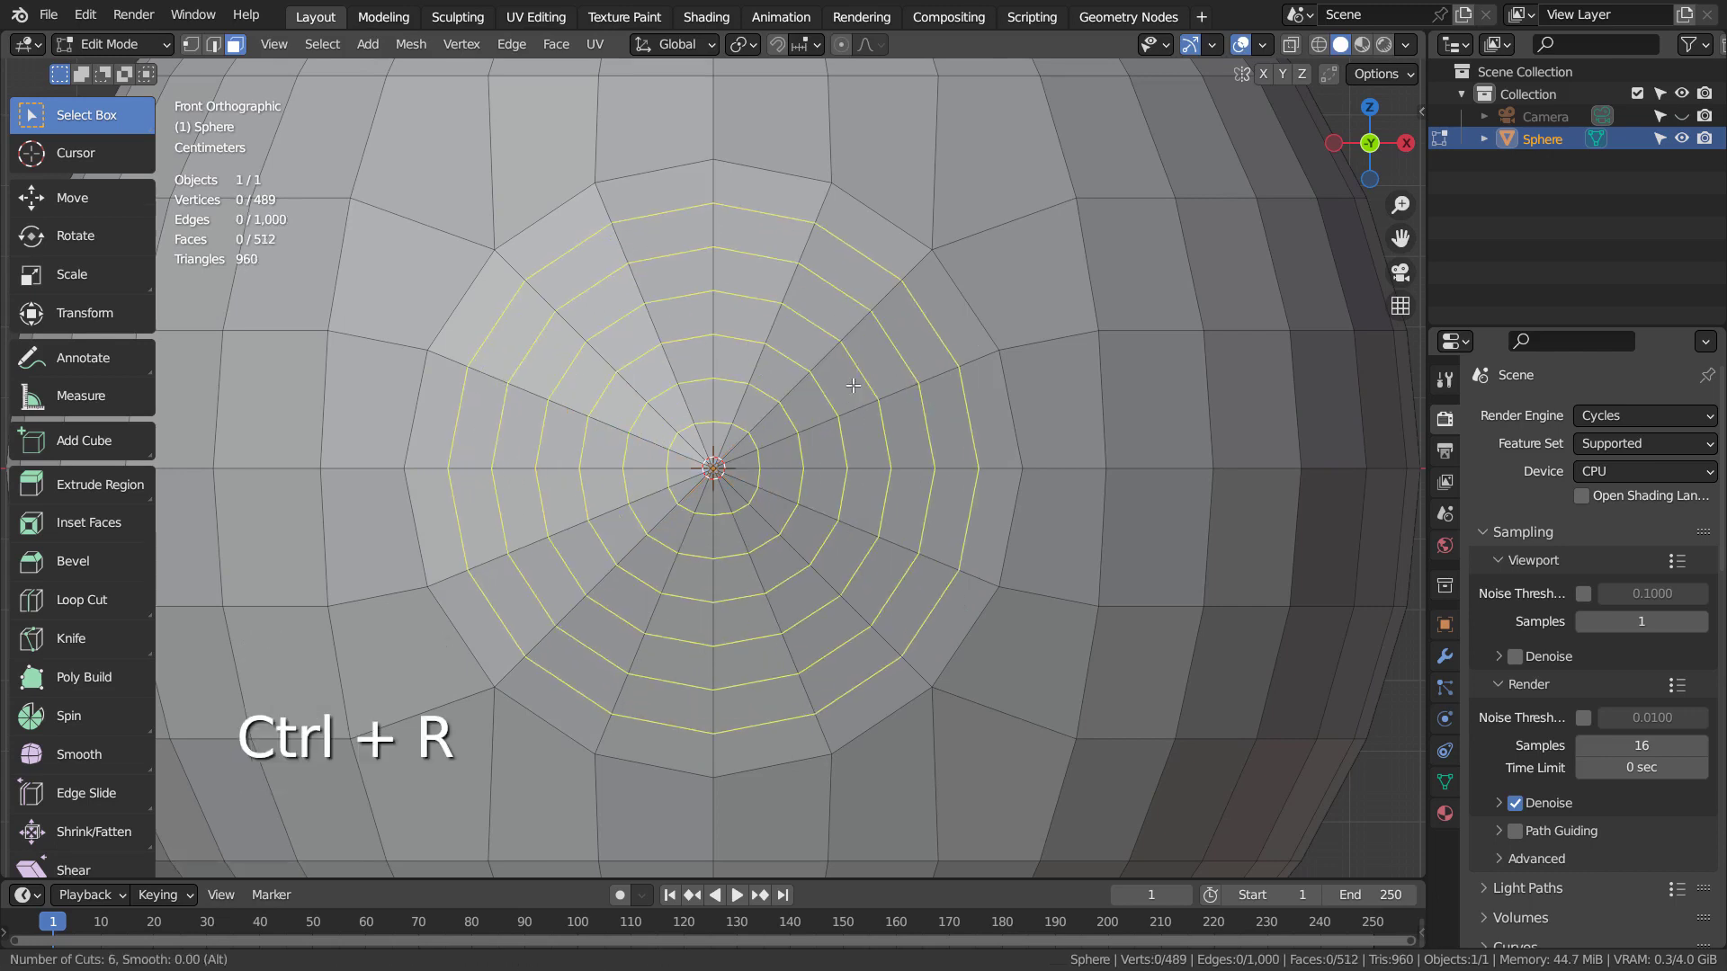
{"action": "scroll", "coordinate": [852, 385], "scroll_direction": "down", "scroll_amount": 4}
{"action": "scroll", "coordinate": [852, 385], "scroll_direction": "up", "scroll_amount": 3}
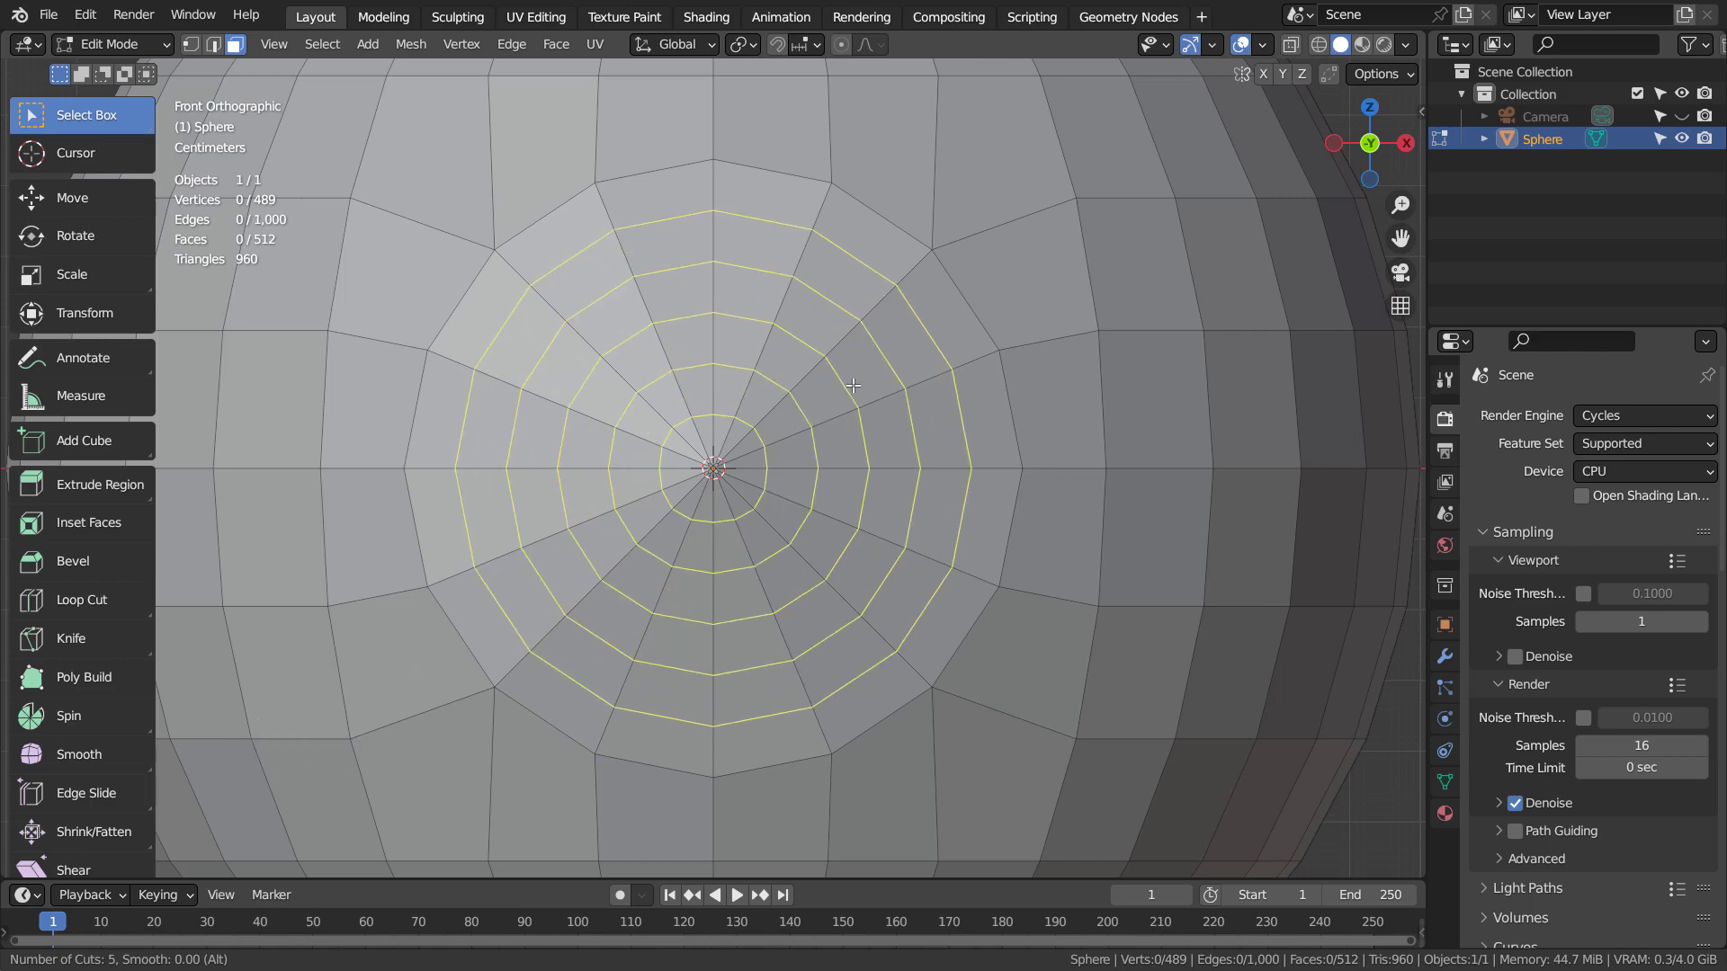
{"action": "left_click", "coordinate": [853, 385]}
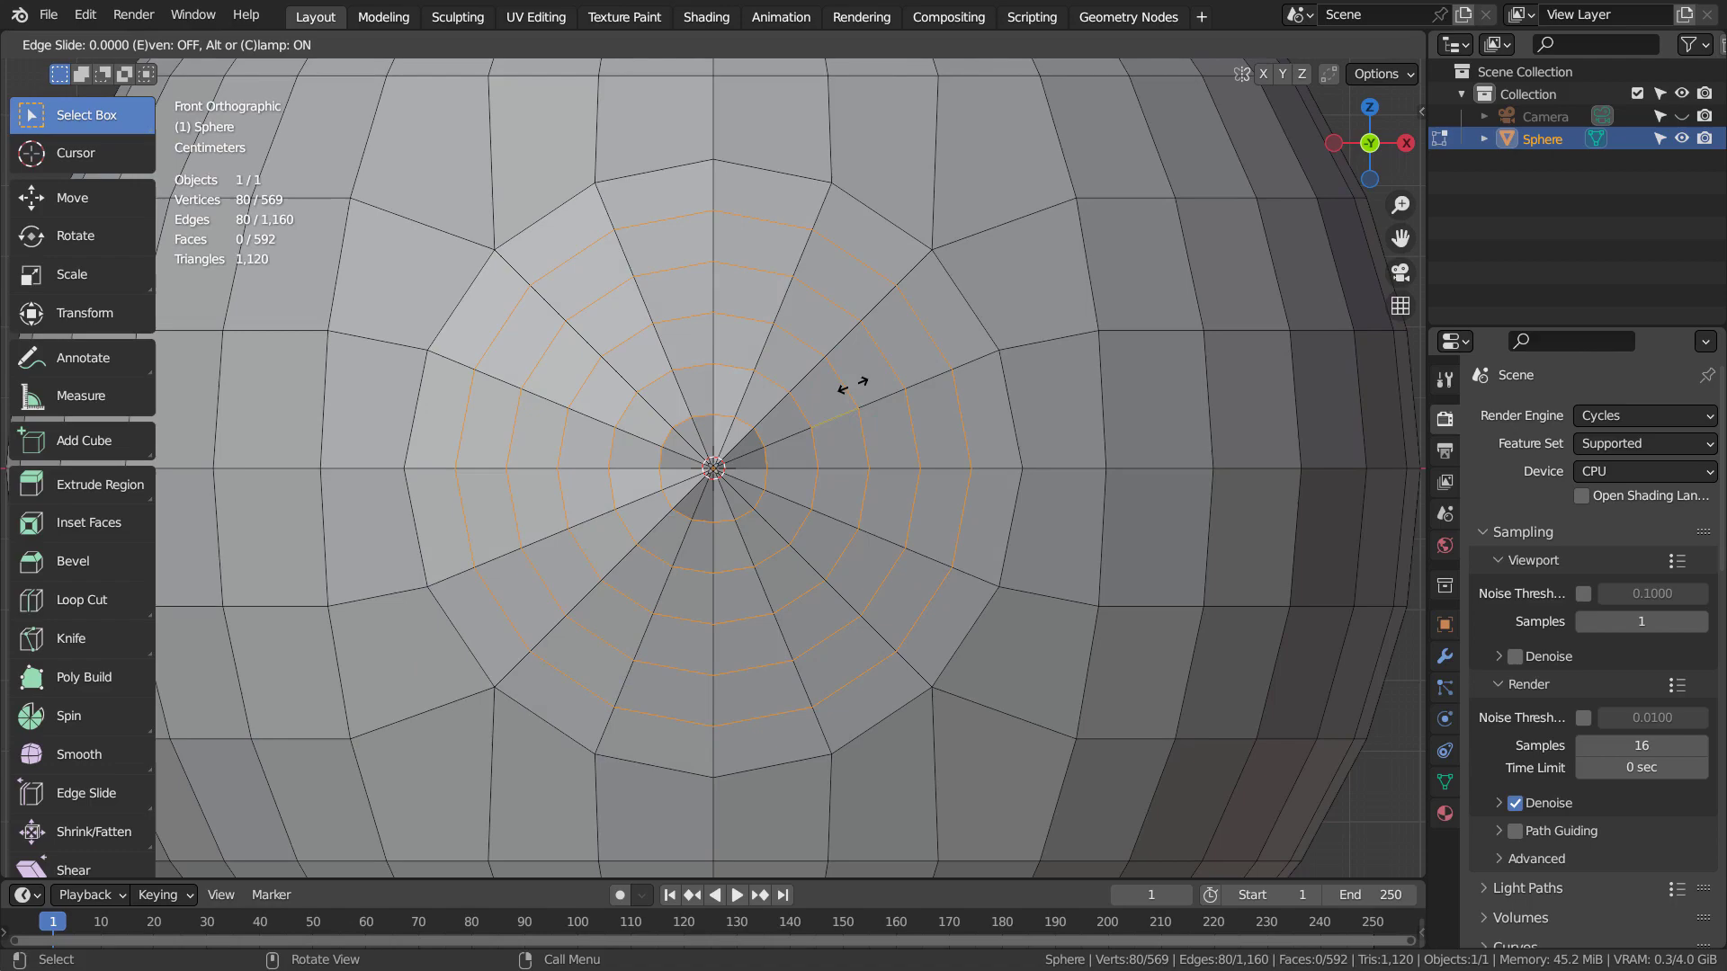
{"action": "left_click", "coordinate": [852, 385]}
{"action": "middle_click_drag", "start_coordinate": [853, 385], "coordinate": [709, 471]}
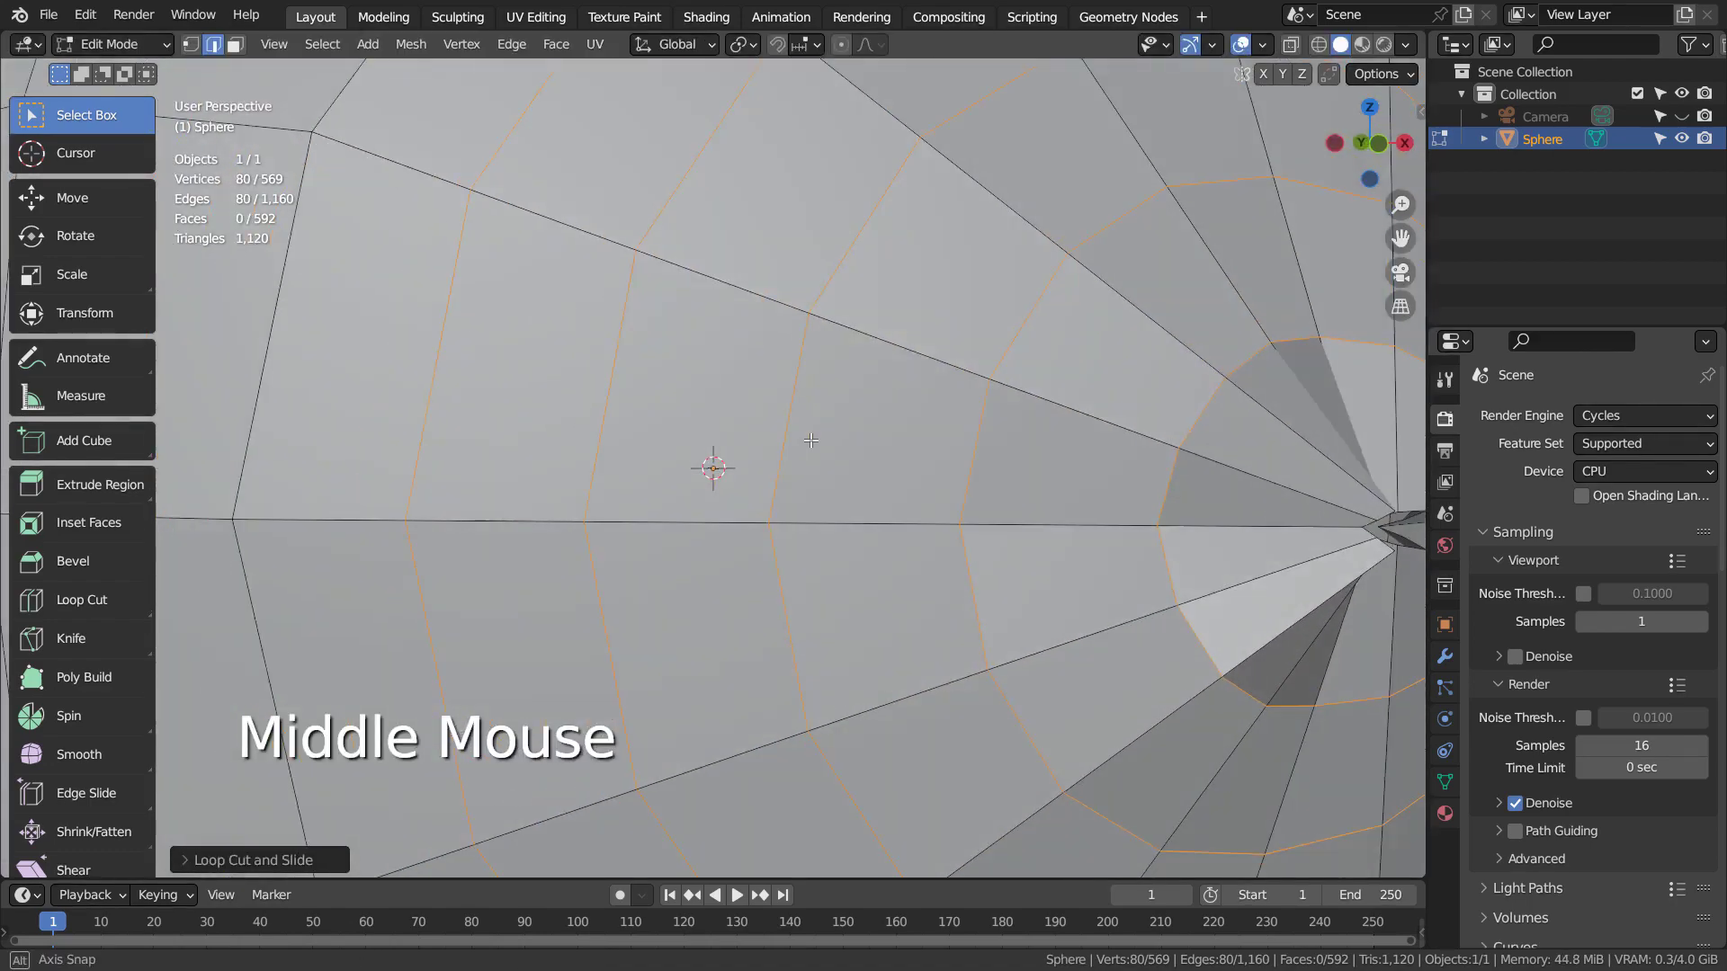
{"action": "scroll", "coordinate": [812, 440], "scroll_direction": "down", "scroll_amount": 2}
{"action": "scroll", "coordinate": [811, 440], "scroll_direction": "down", "scroll_amount": 3}
{"action": "middle_click_drag", "start_coordinate": [811, 439], "coordinate": [730, 502]}
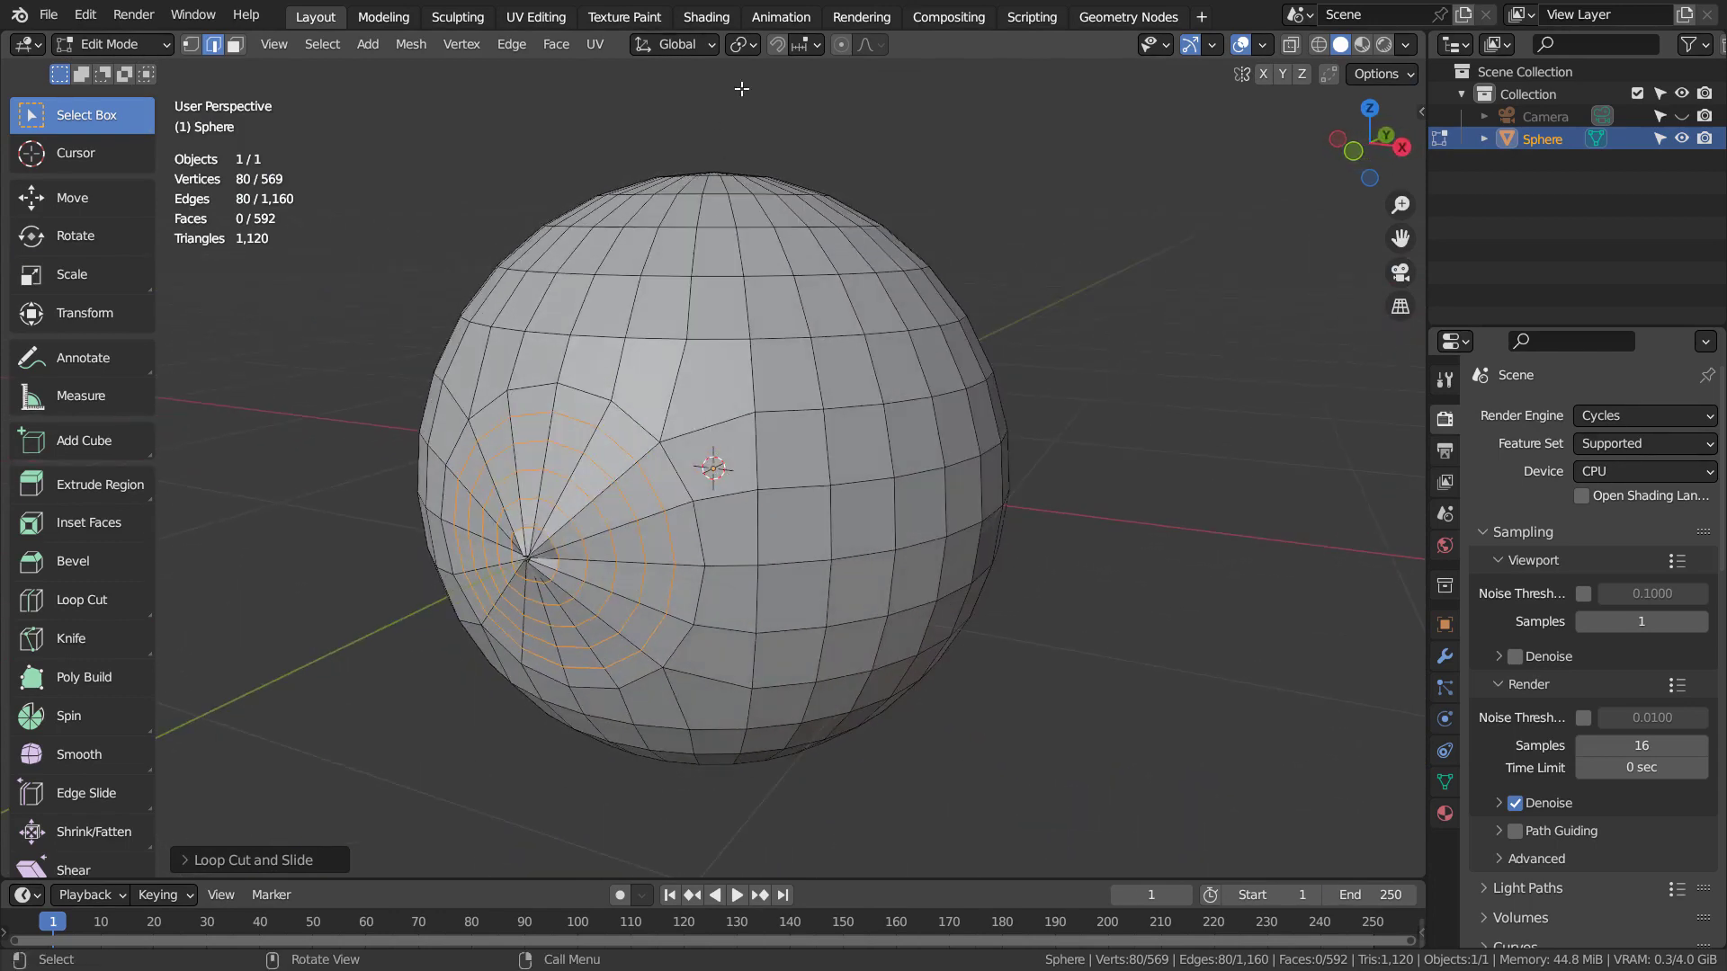
- Enable proportional editing and set the transform orientation to Normal
{"action": "left_click", "coordinate": [842, 46]}
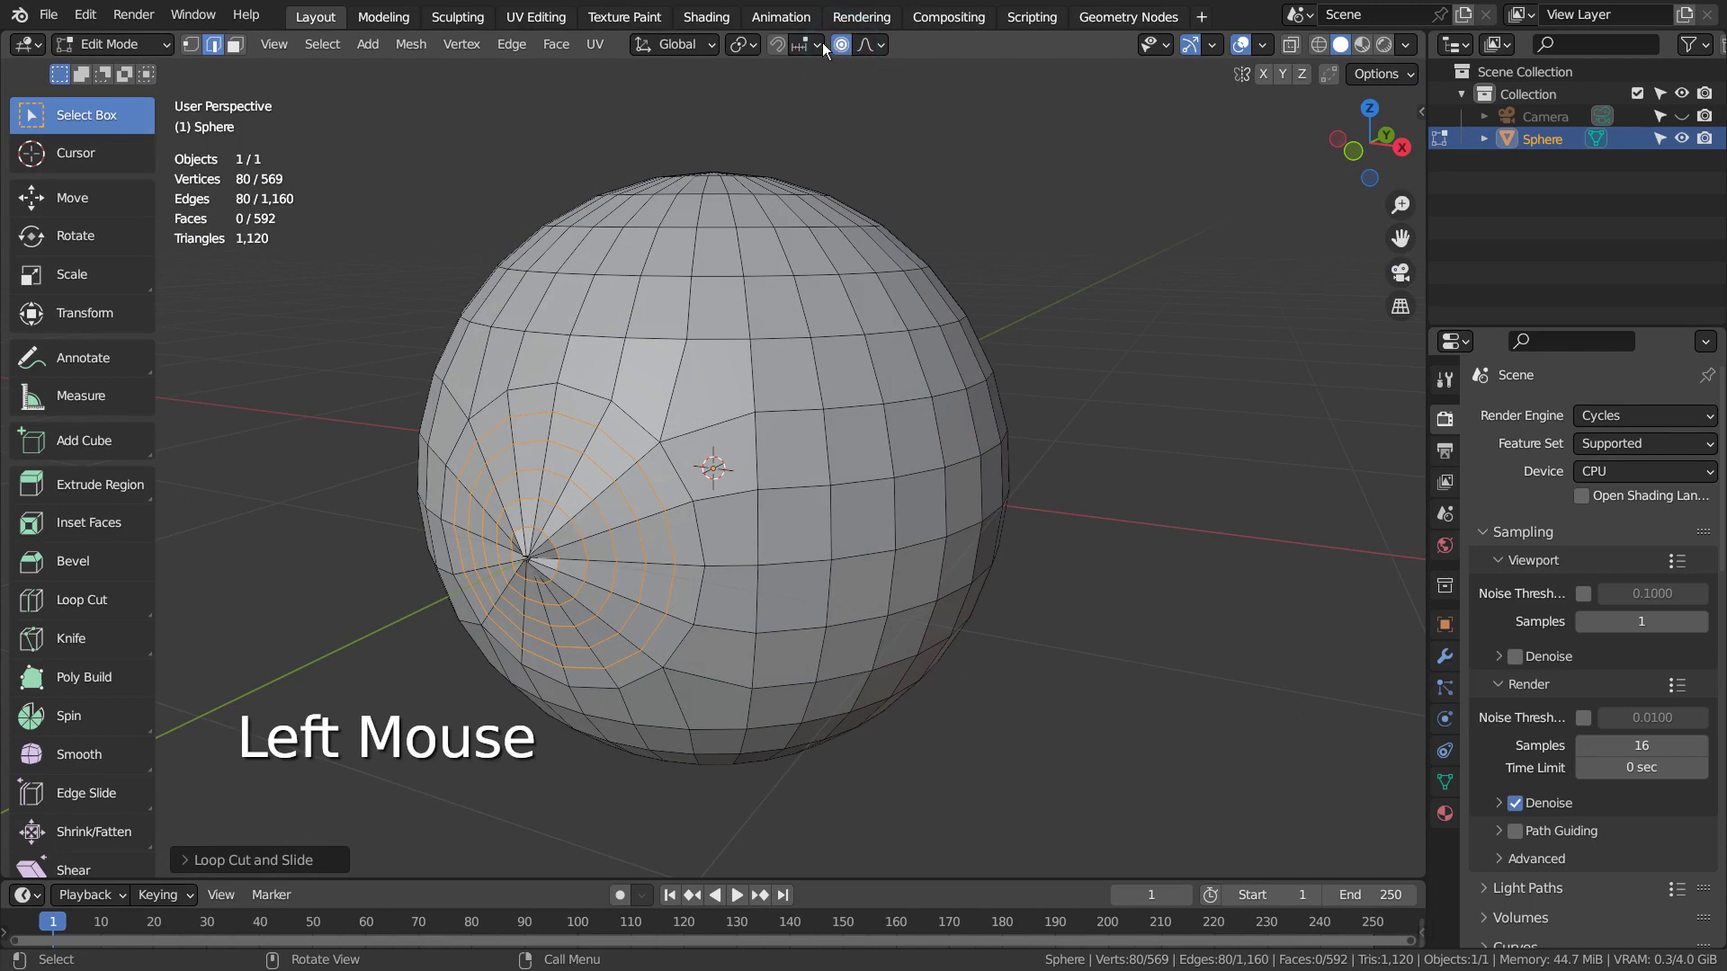
{"action": "left_click", "coordinate": [752, 43]}
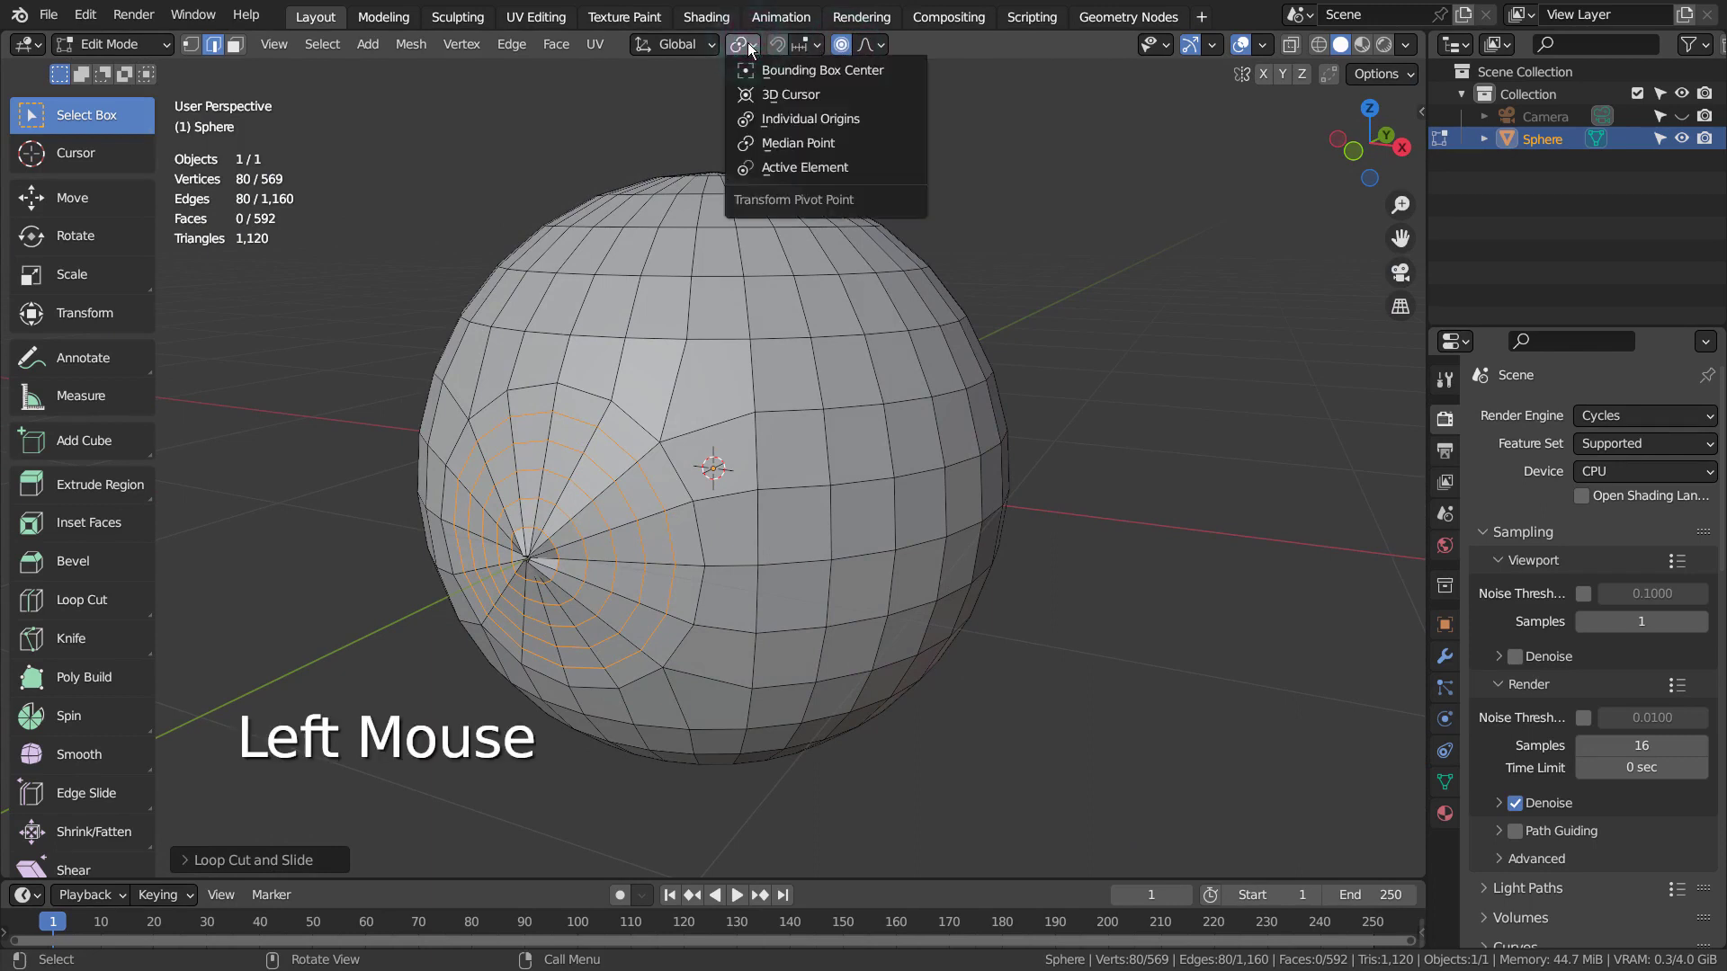
{"action": "left_click", "coordinate": [747, 42]}
{"action": "left_click", "coordinate": [712, 44]}
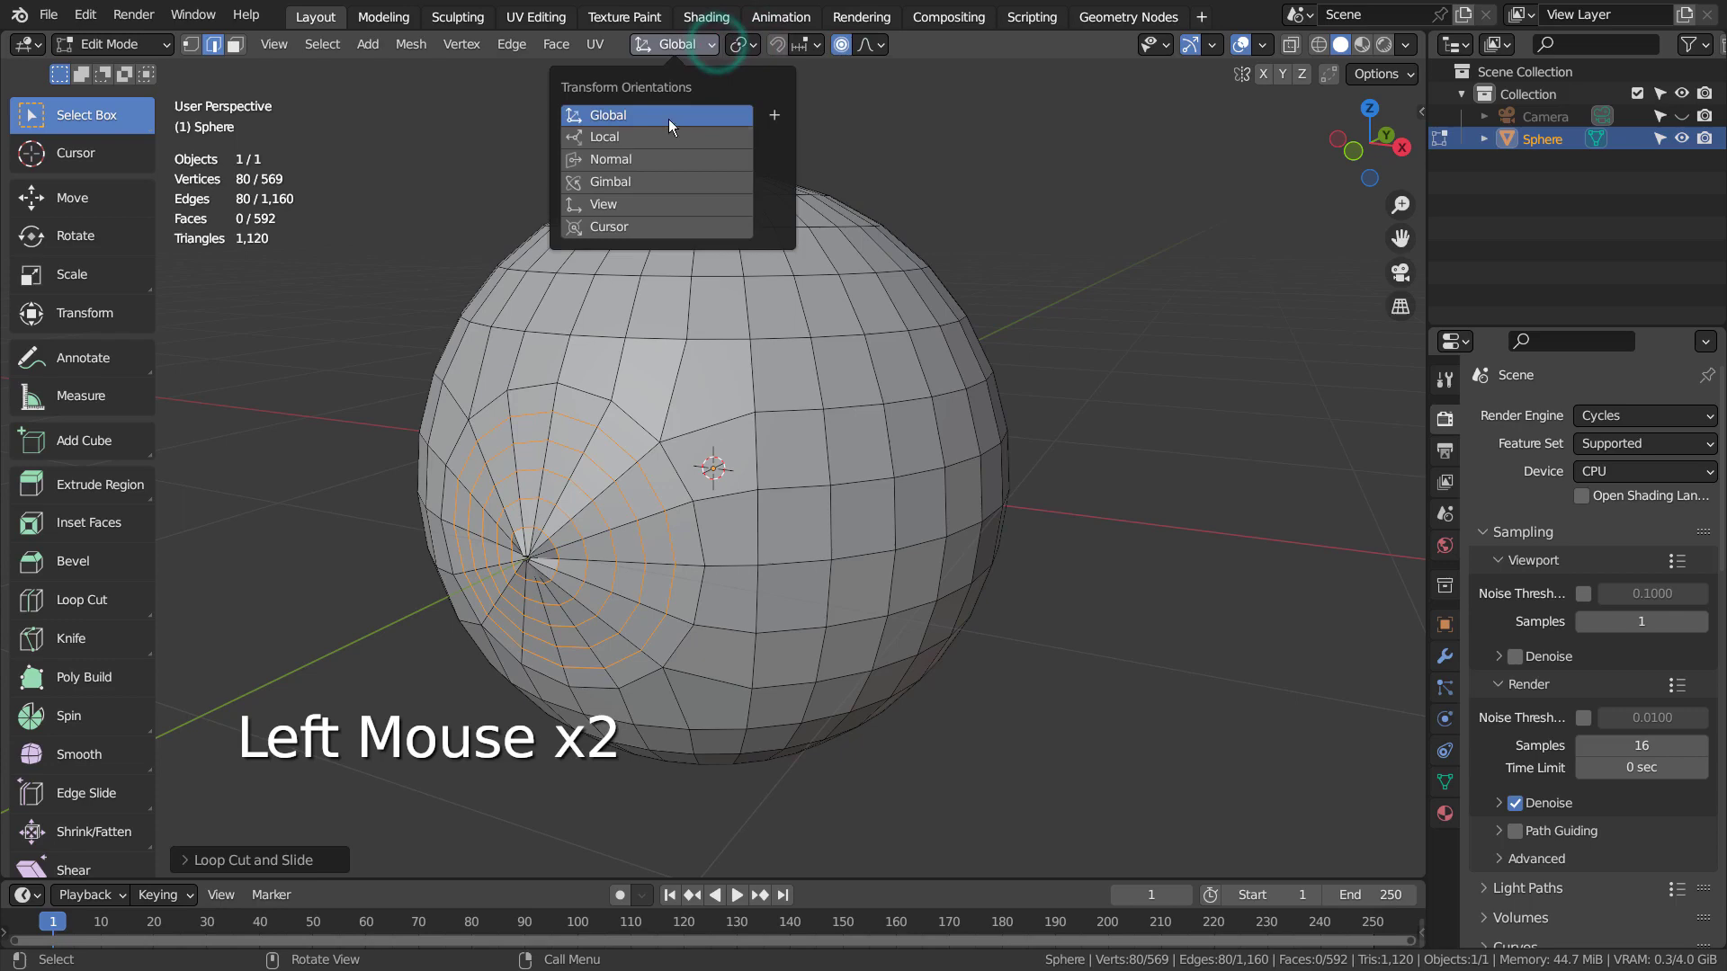
{"action": "left_click", "coordinate": [617, 162]}
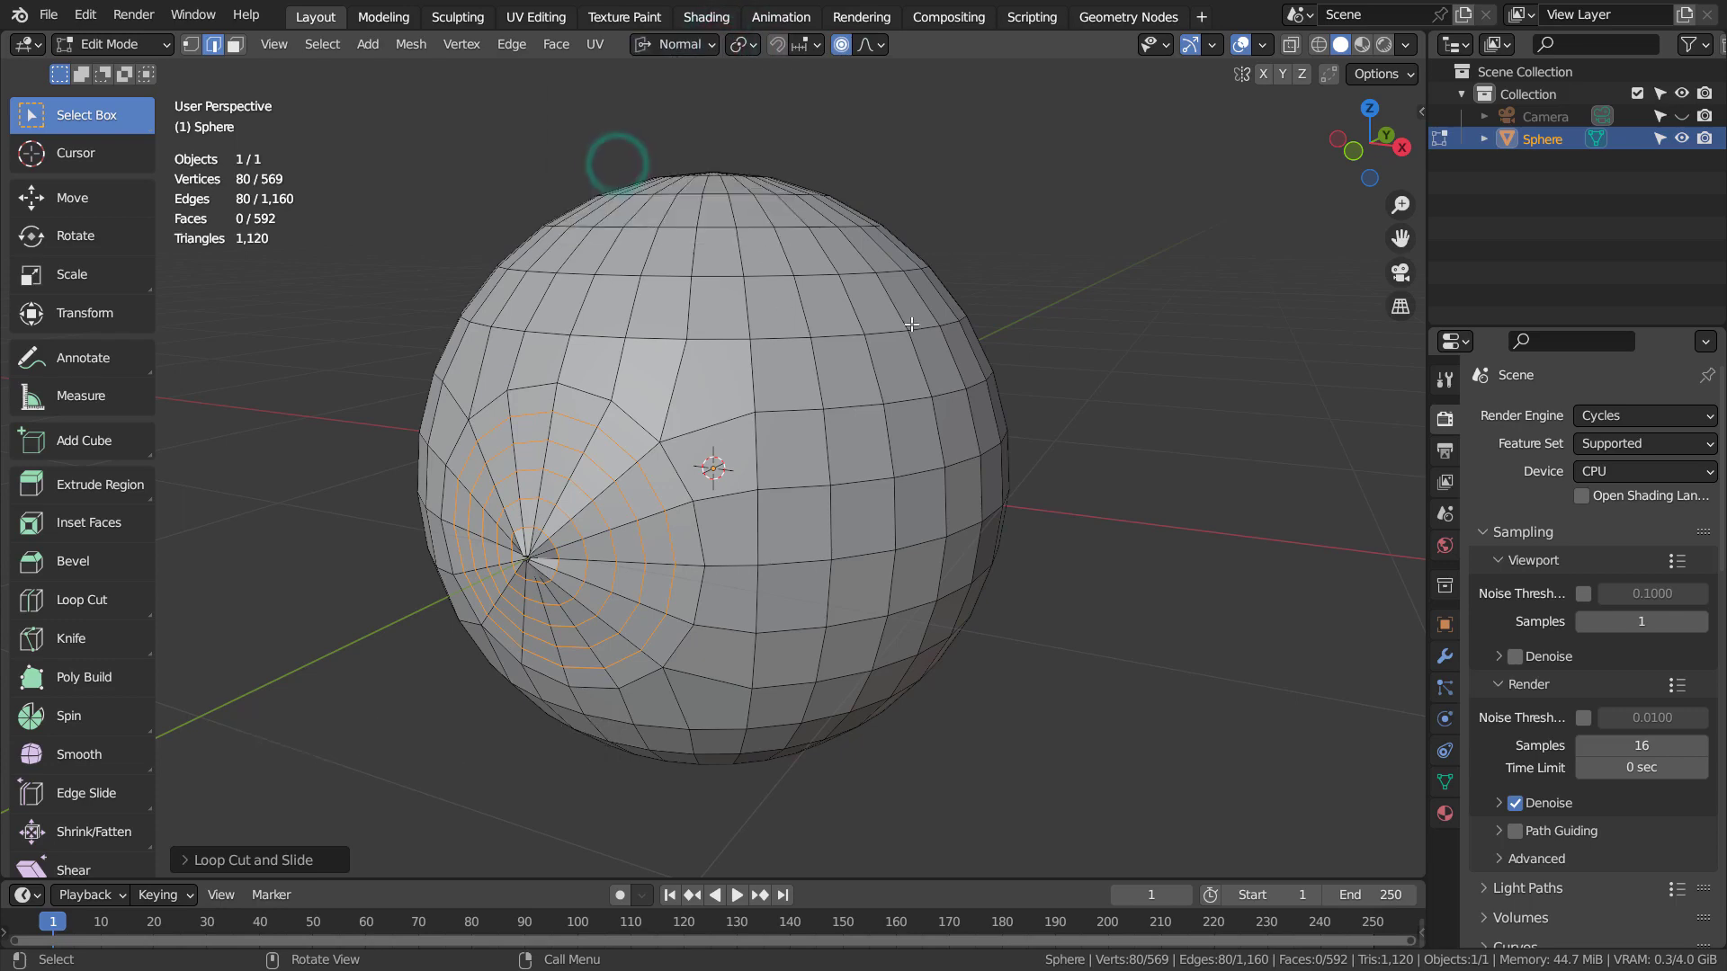
{"action": "mouse_move", "coordinate": [648, 371]}
{"action": "middle_mouse_down"}
{"action": "mouse_move", "coordinate": [792, 385]}
{"action": "mouse_move", "coordinate": [664, 387]}
{"action": "middle_mouse_up"}
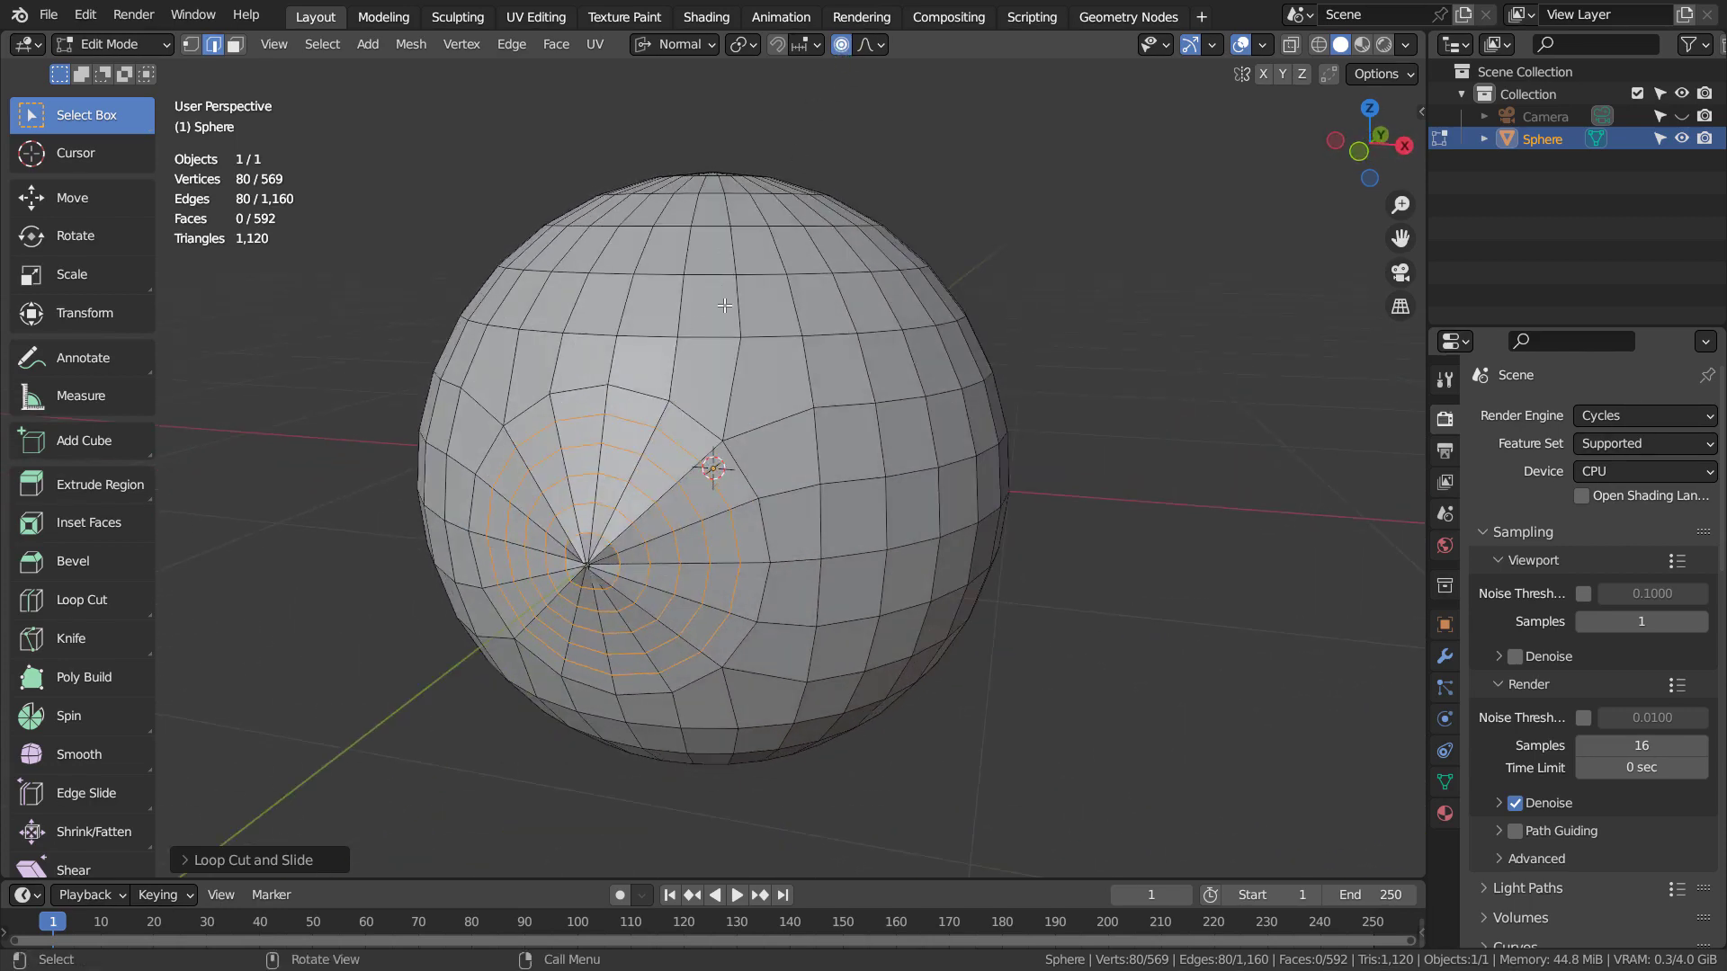
- Choose Sphere as the proportional falloff and orbit so the pole faces you
{"action": "key", "text": "shift+o"}
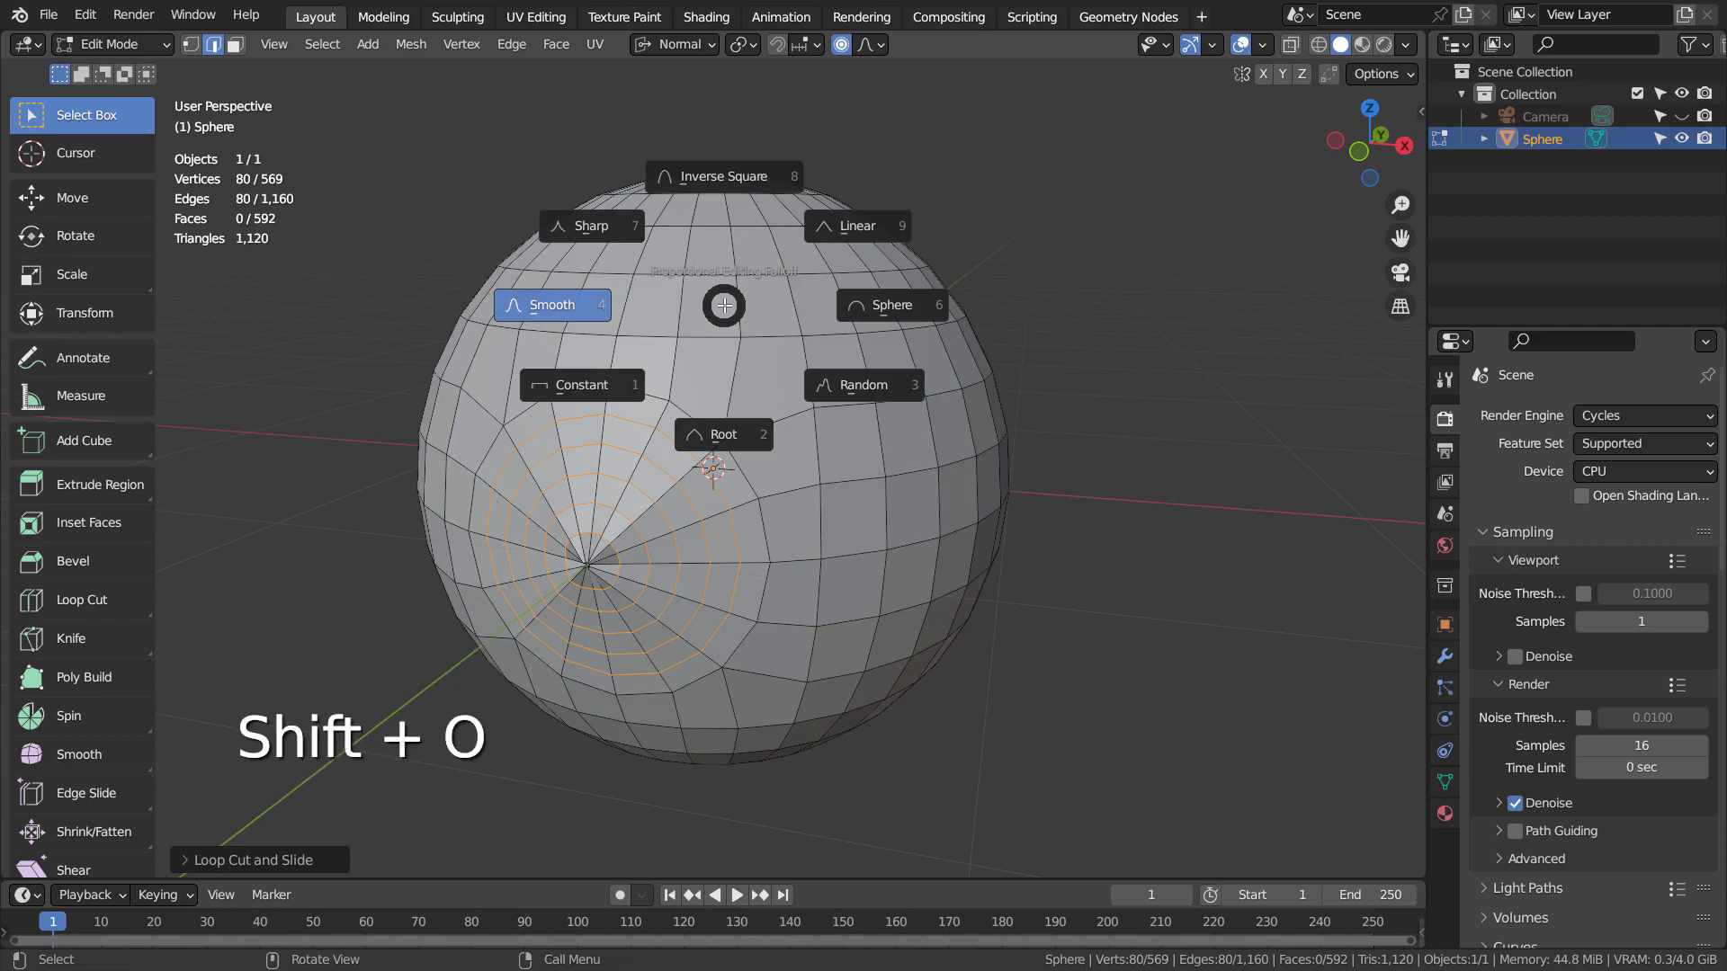
{"action": "left_click", "coordinate": [894, 309]}
{"action": "middle_click_drag", "start_coordinate": [875, 497], "coordinate": [882, 537]}
{"action": "scroll", "coordinate": [883, 537], "scroll_direction": "up", "scroll_amount": 2}
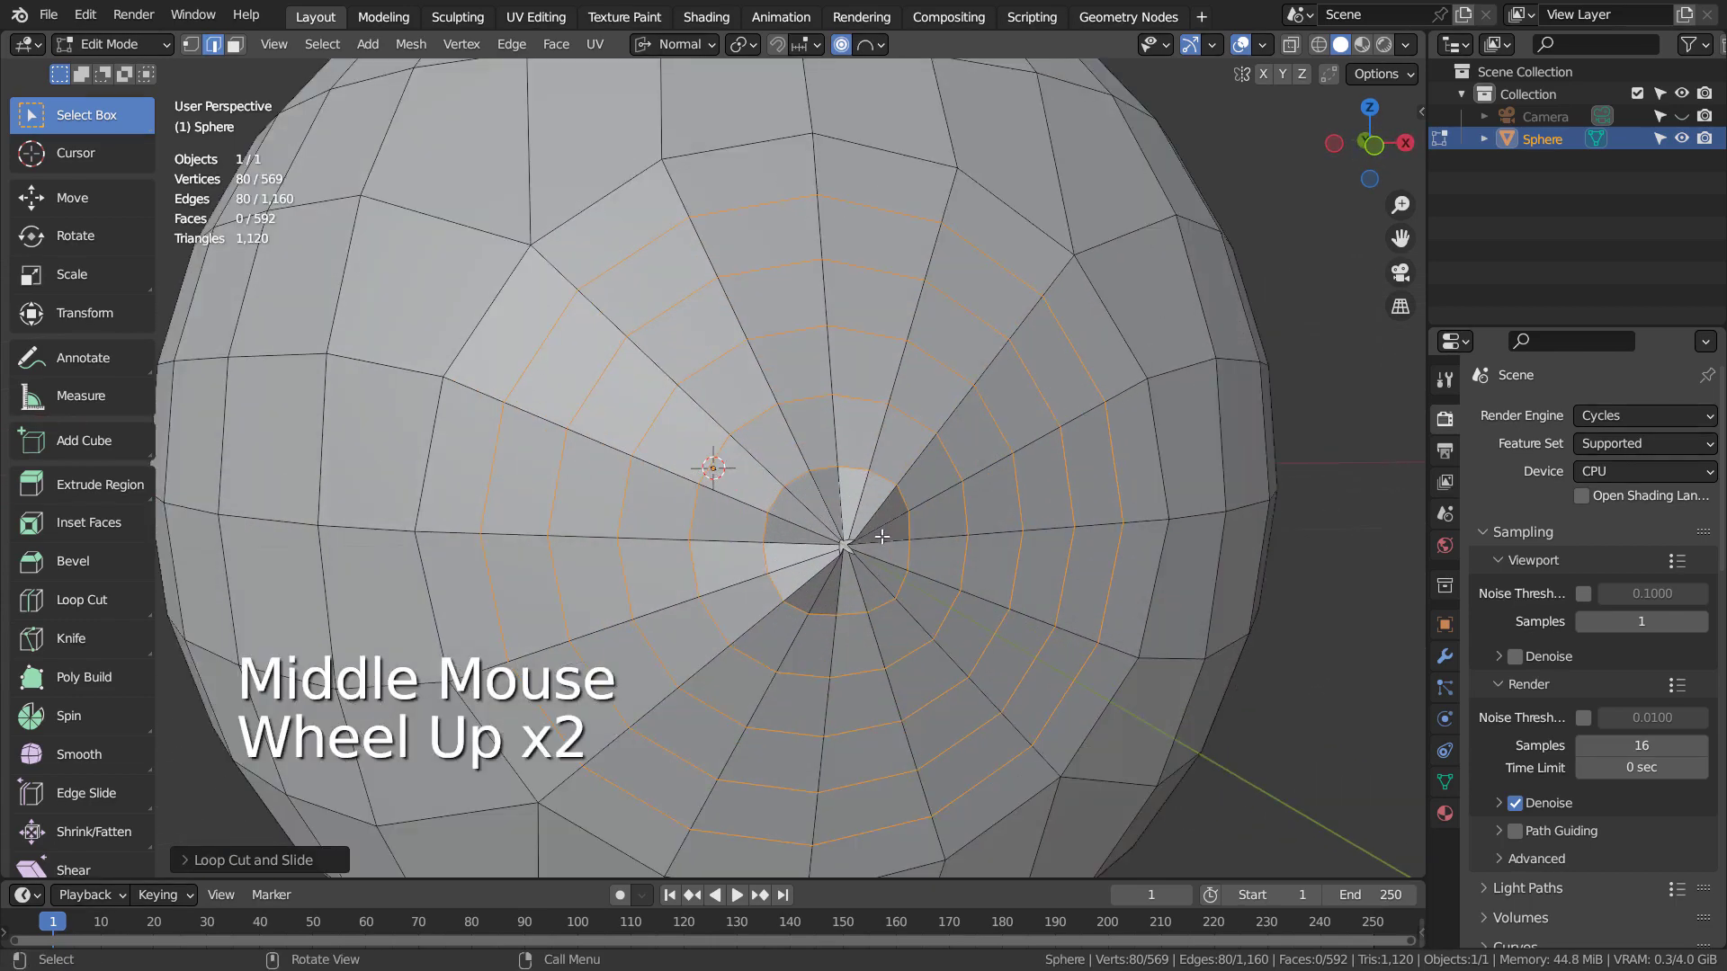
- In wireframe, select the edge loop ringing the pole and fill it with a face
{"action": "key", "text": "3"}
{"action": "left_click", "coordinate": [843, 546]}
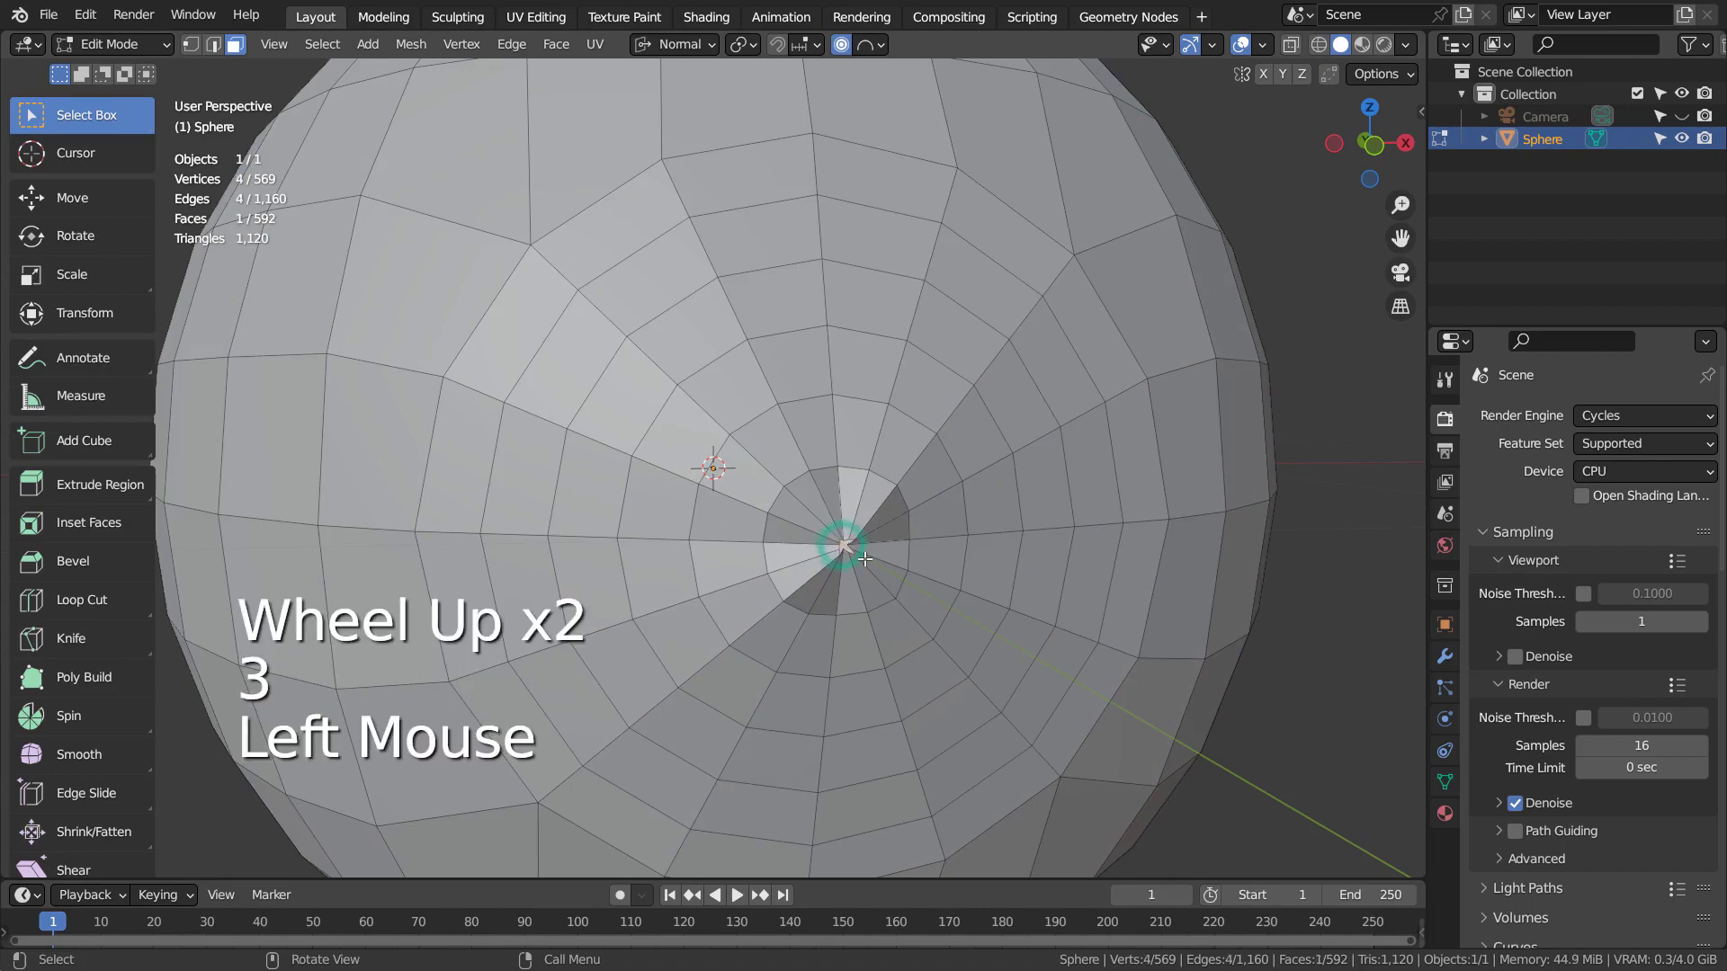
{"action": "key", "text": "shift+z"}
{"action": "middle_click_drag", "start_coordinate": [871, 567], "coordinate": [798, 570]}
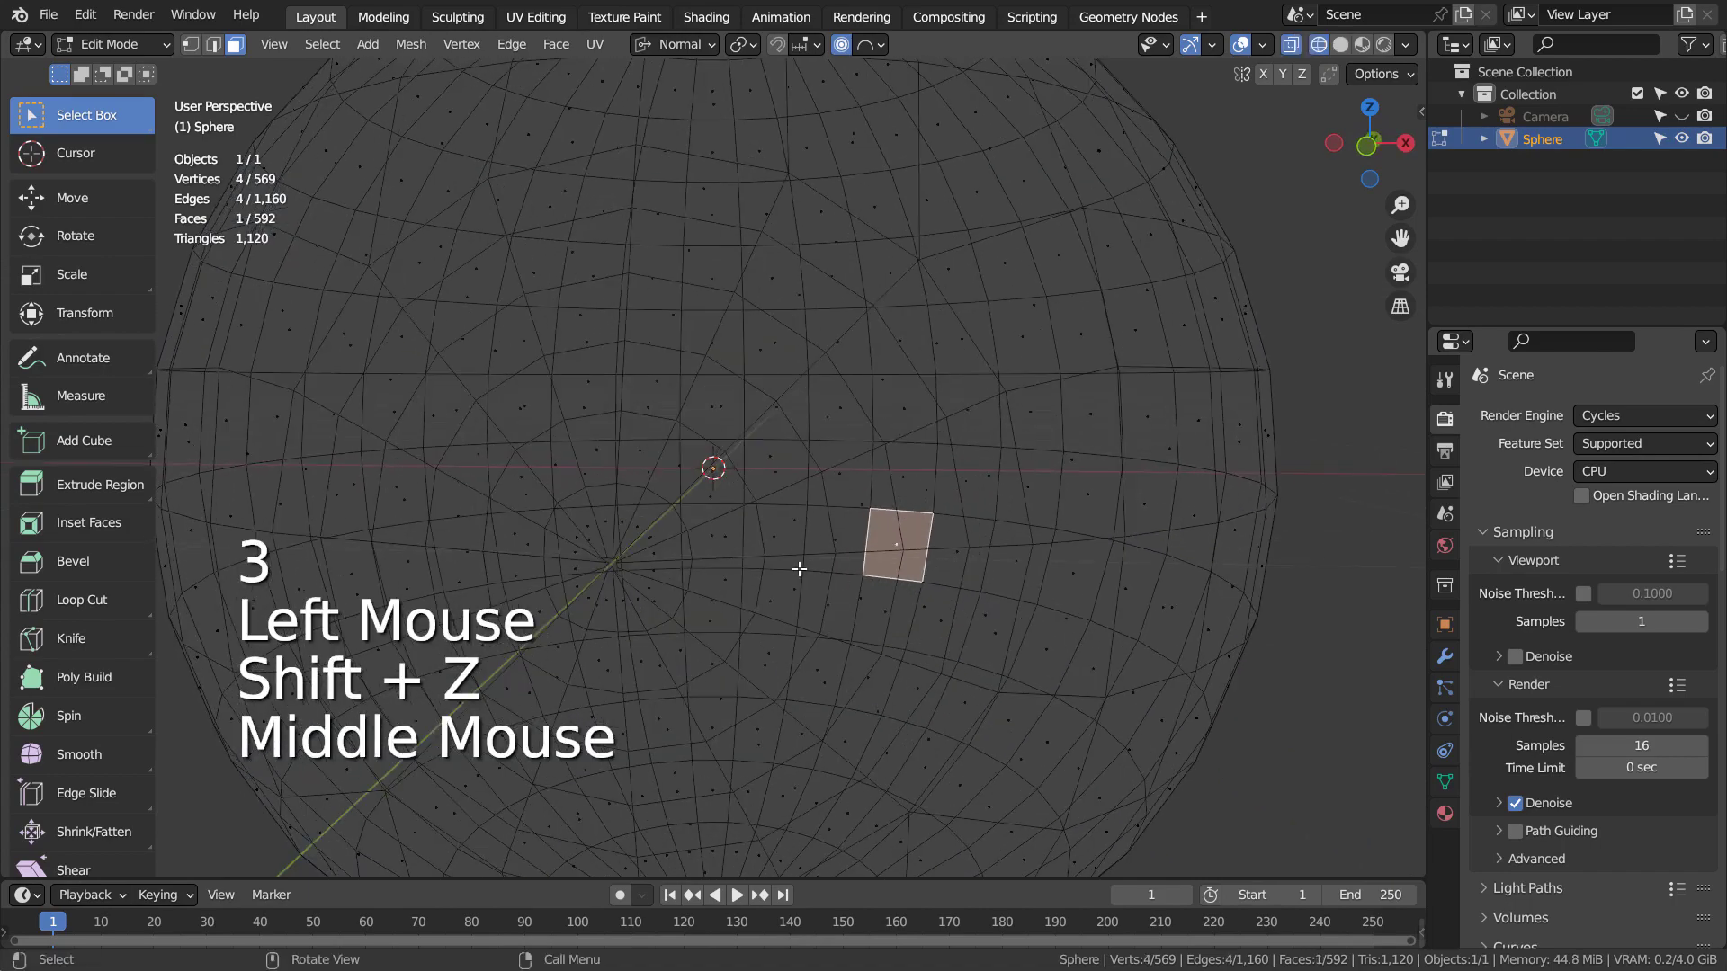
{"action": "middle_click_drag", "start_coordinate": [620, 564], "coordinate": [627, 568]}
{"action": "scroll", "coordinate": [627, 568], "scroll_direction": "up", "scroll_amount": 3}
{"action": "scroll", "coordinate": [627, 568], "scroll_direction": "down", "scroll_amount": 1}
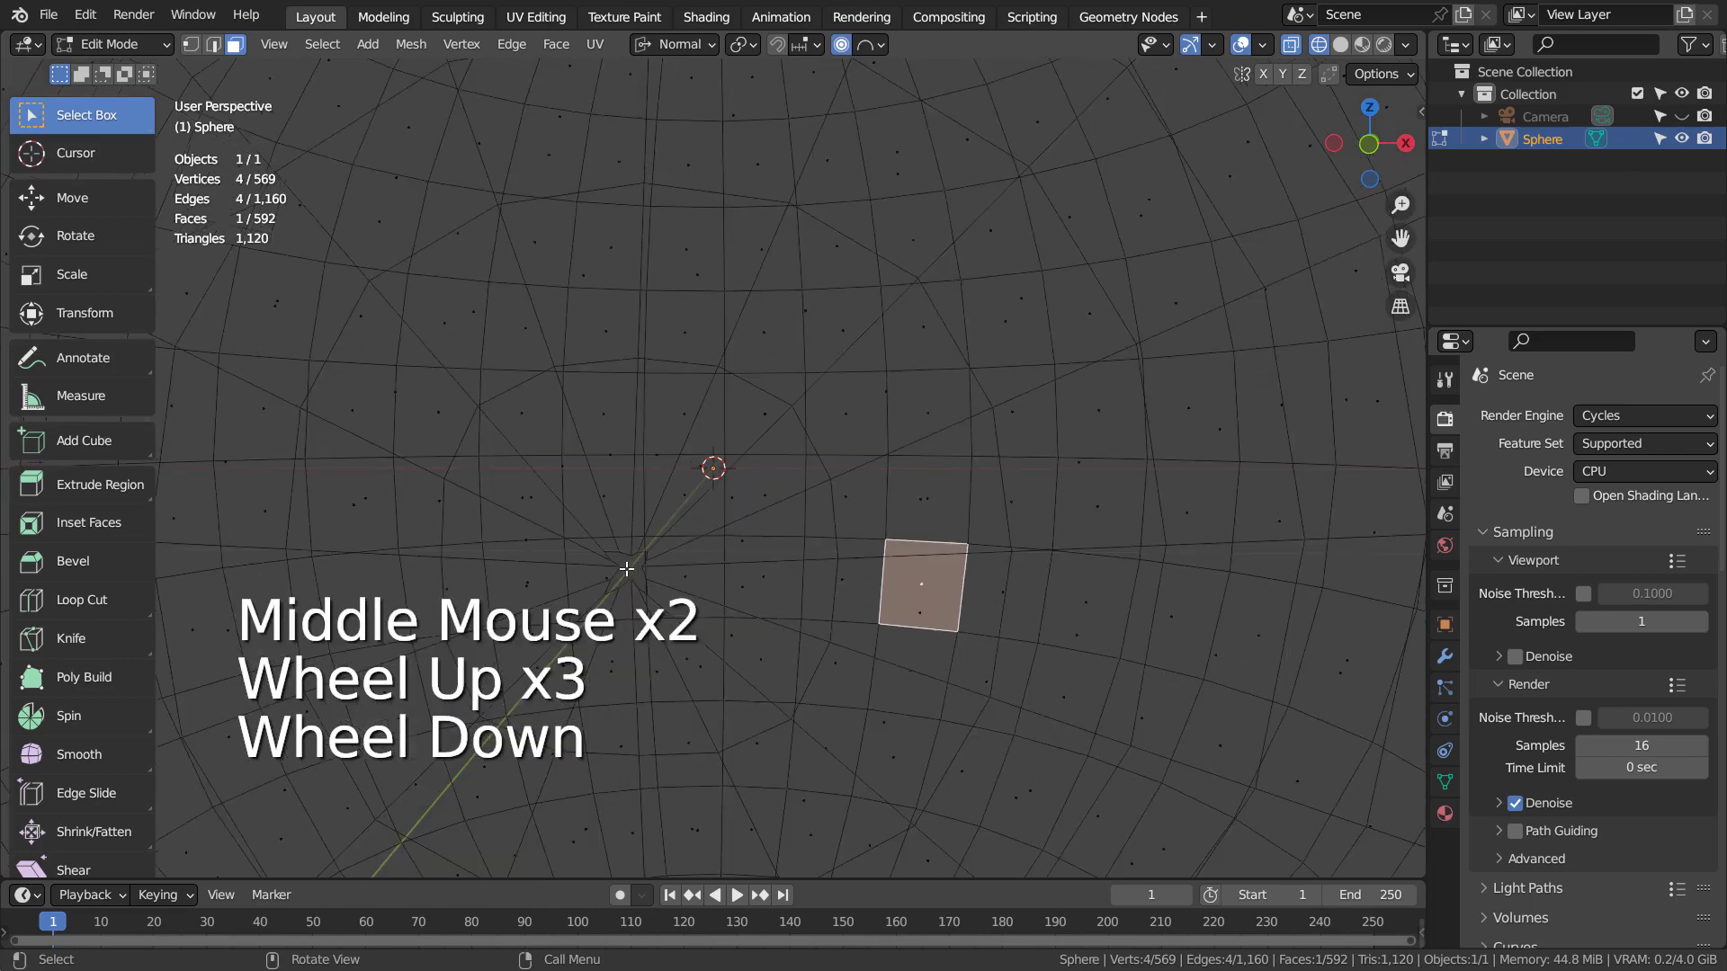
{"action": "key", "text": "2"}
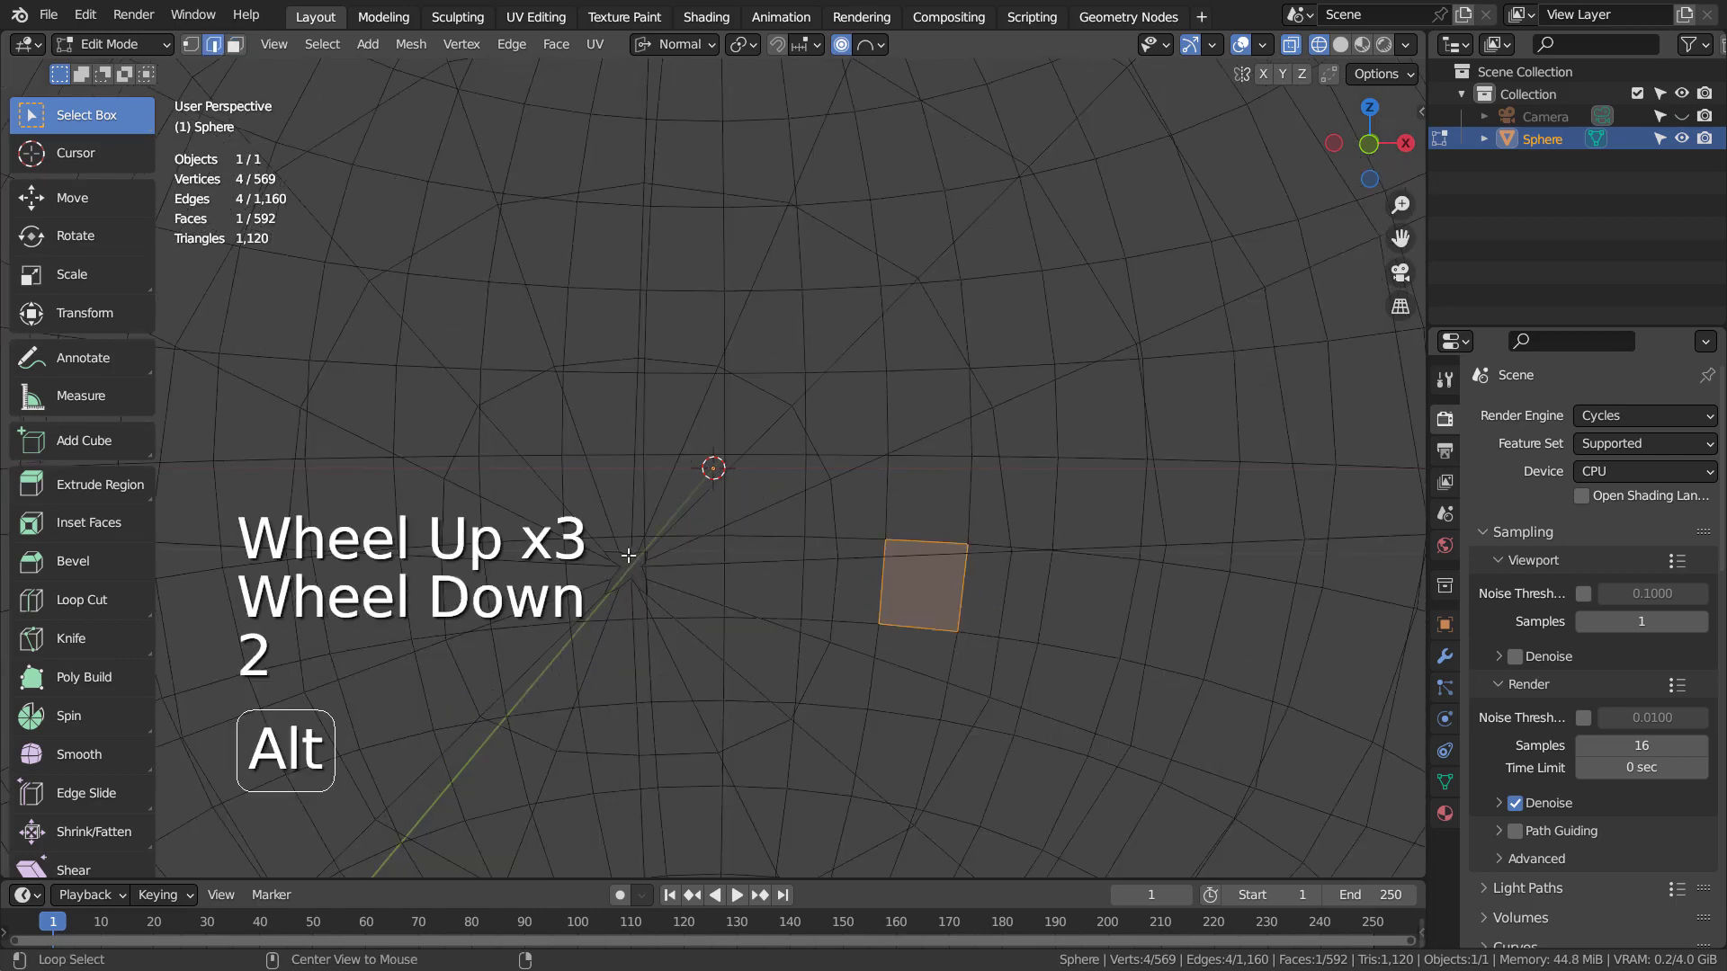
{"action": "left_click", "coordinate": [633, 562], "text": "alt"}
{"action": "key", "text": "f"}
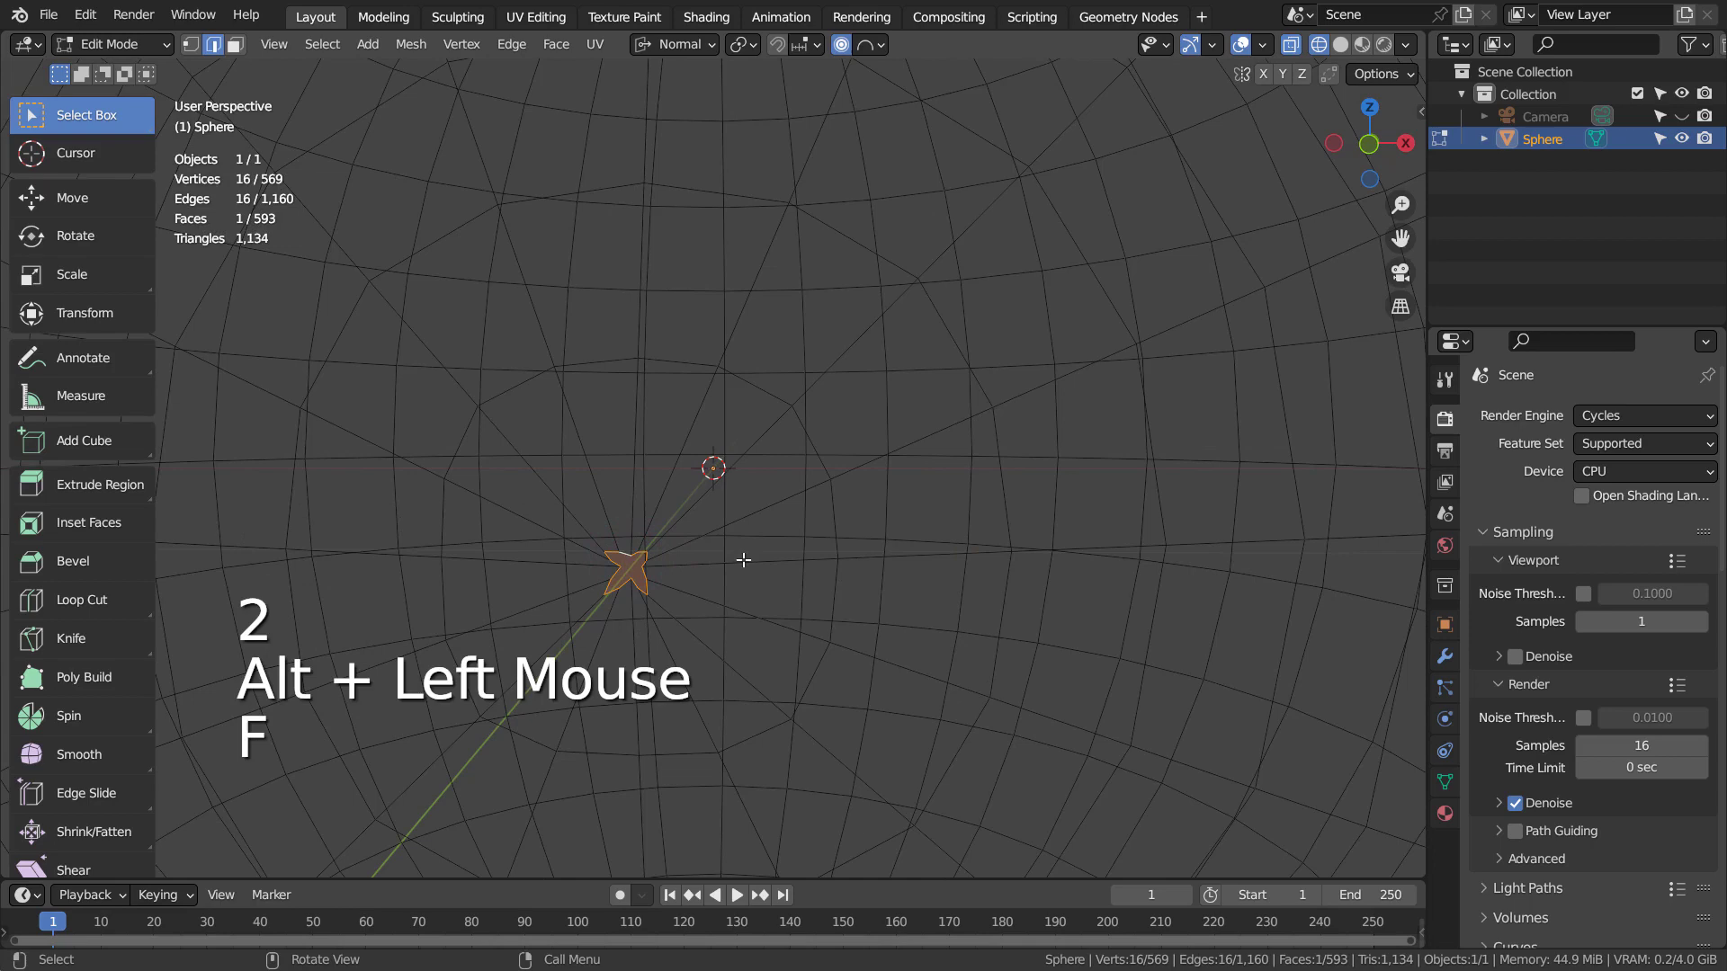
- Grow the selection outward from the filled pole, invert it, and hide the rest
{"action": "scroll", "coordinate": [781, 560], "scroll_direction": "down", "scroll_amount": 5}
{"action": "middle_click_drag", "start_coordinate": [771, 547], "coordinate": [779, 555]}
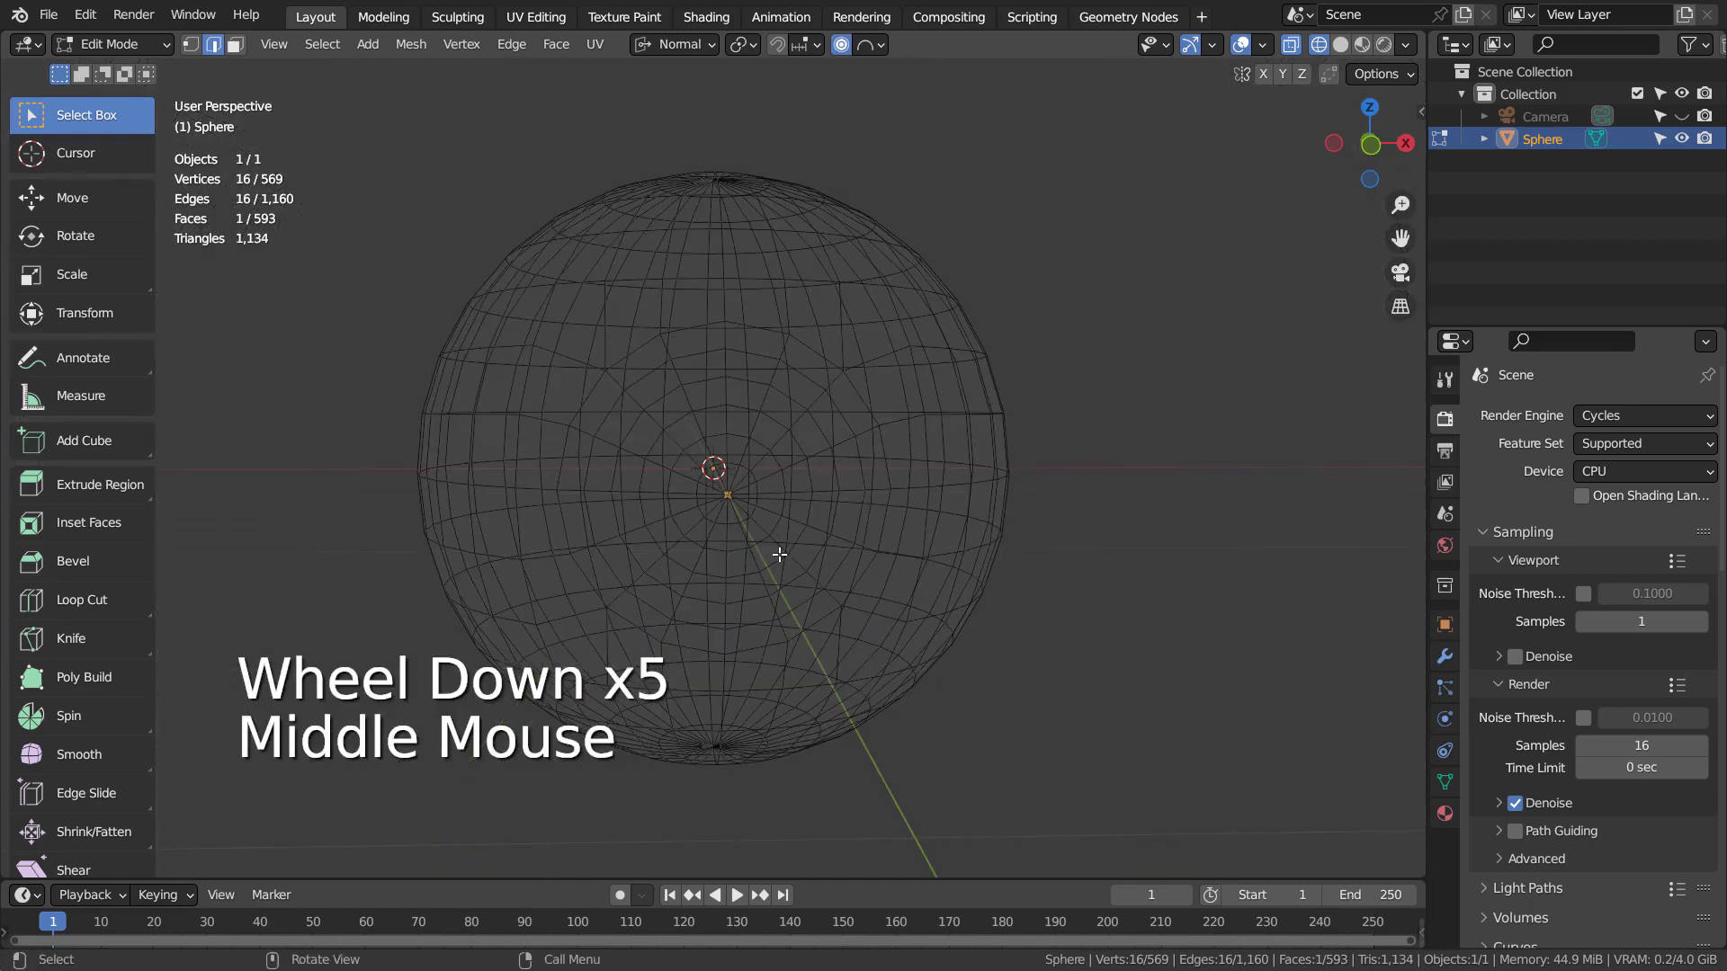
{"action": "key", "text": "ctrl+KP_Add"}
{"action": "key", "text": "ctrl+KP_Add"}
{"action": "key", "text": "ctrl+KP_Add"}
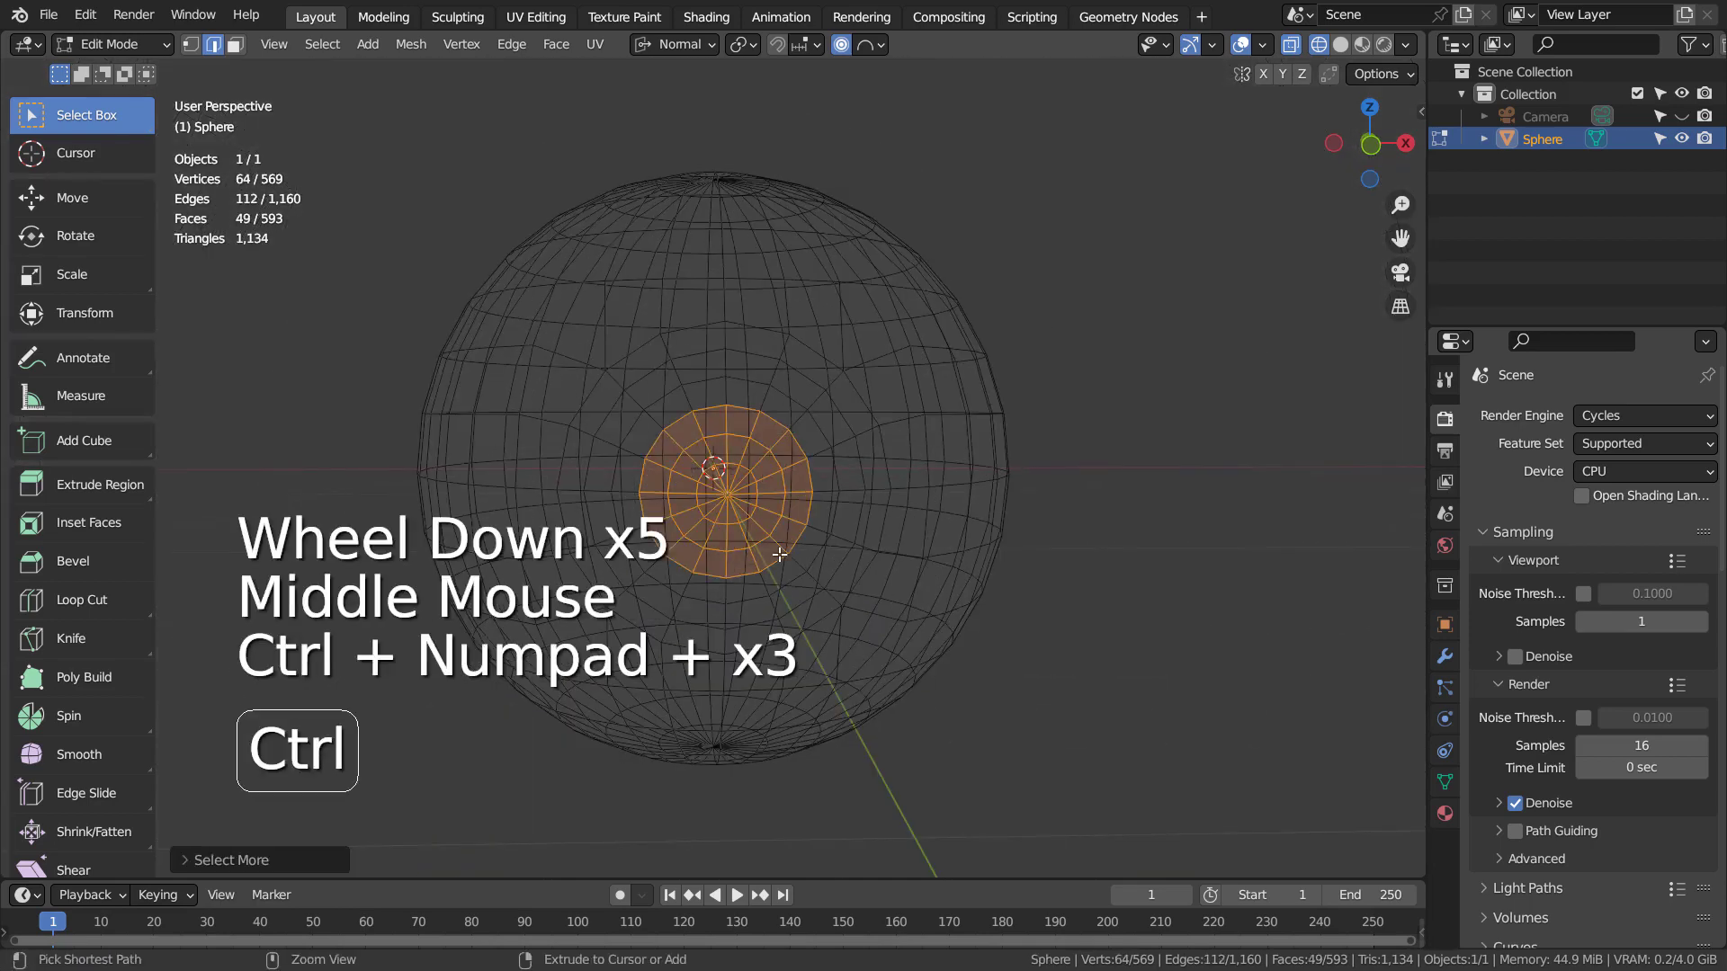
{"action": "key", "text": "ctrl+KP_Add"}
{"action": "key", "text": "ctrl+KP_Add"}
{"action": "key", "text": "ctrl+KP_Add"}
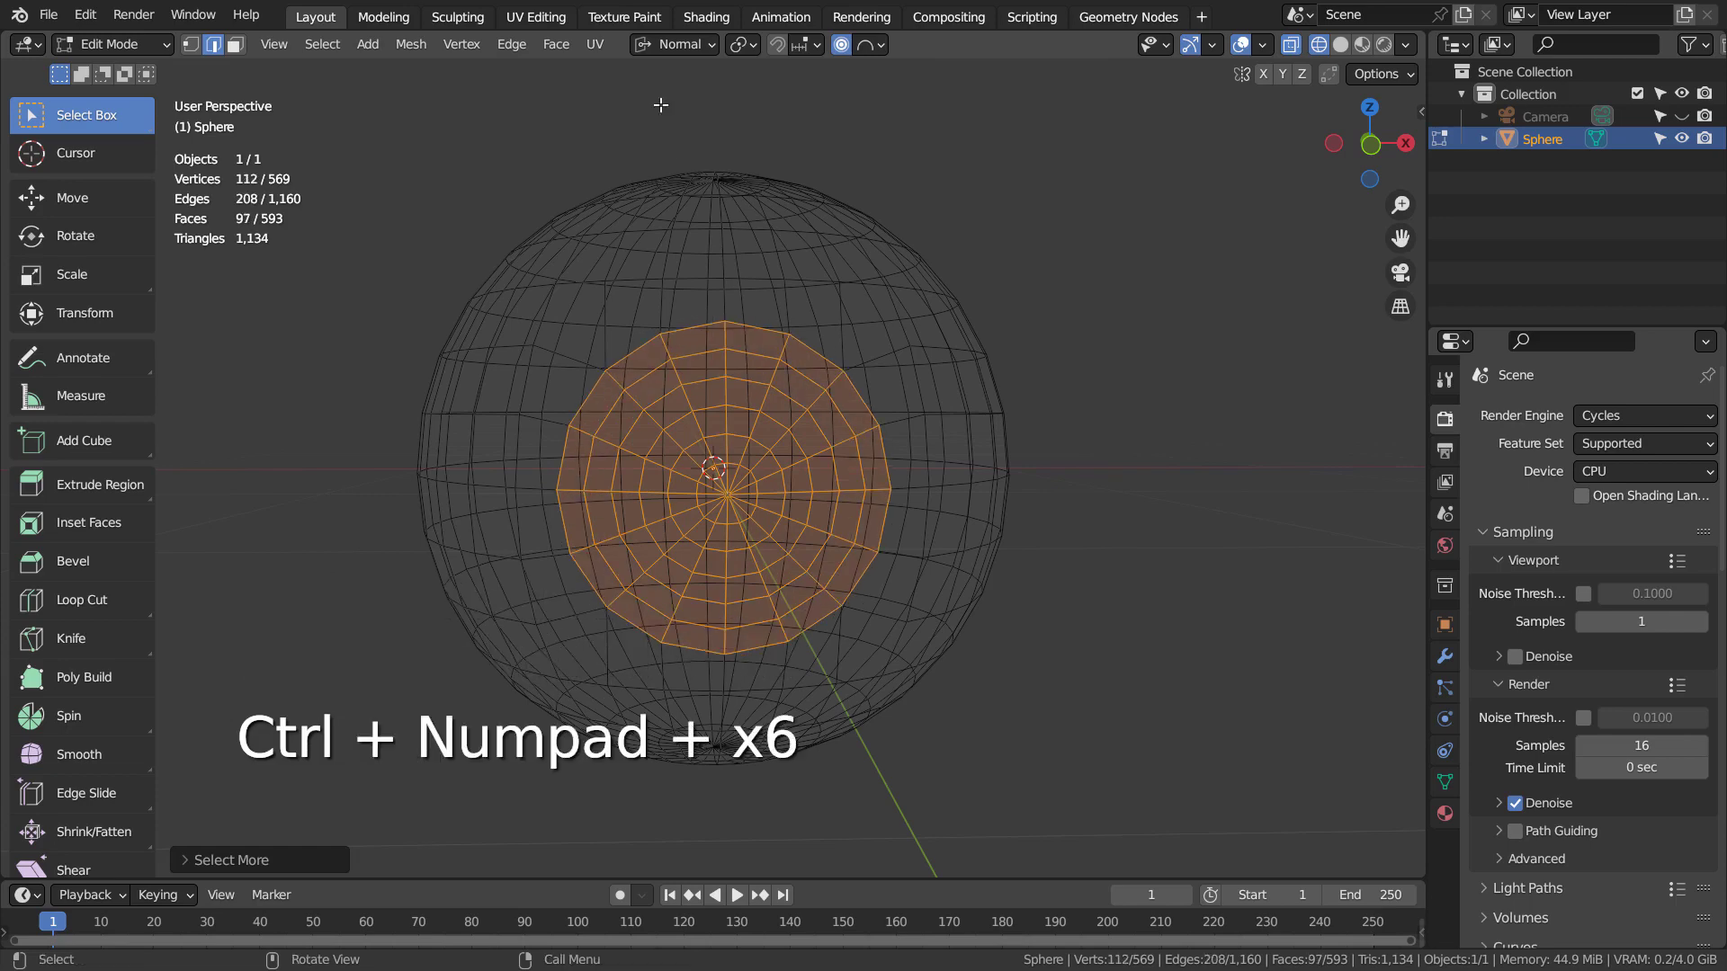
{"action": "left_click", "coordinate": [322, 44]}
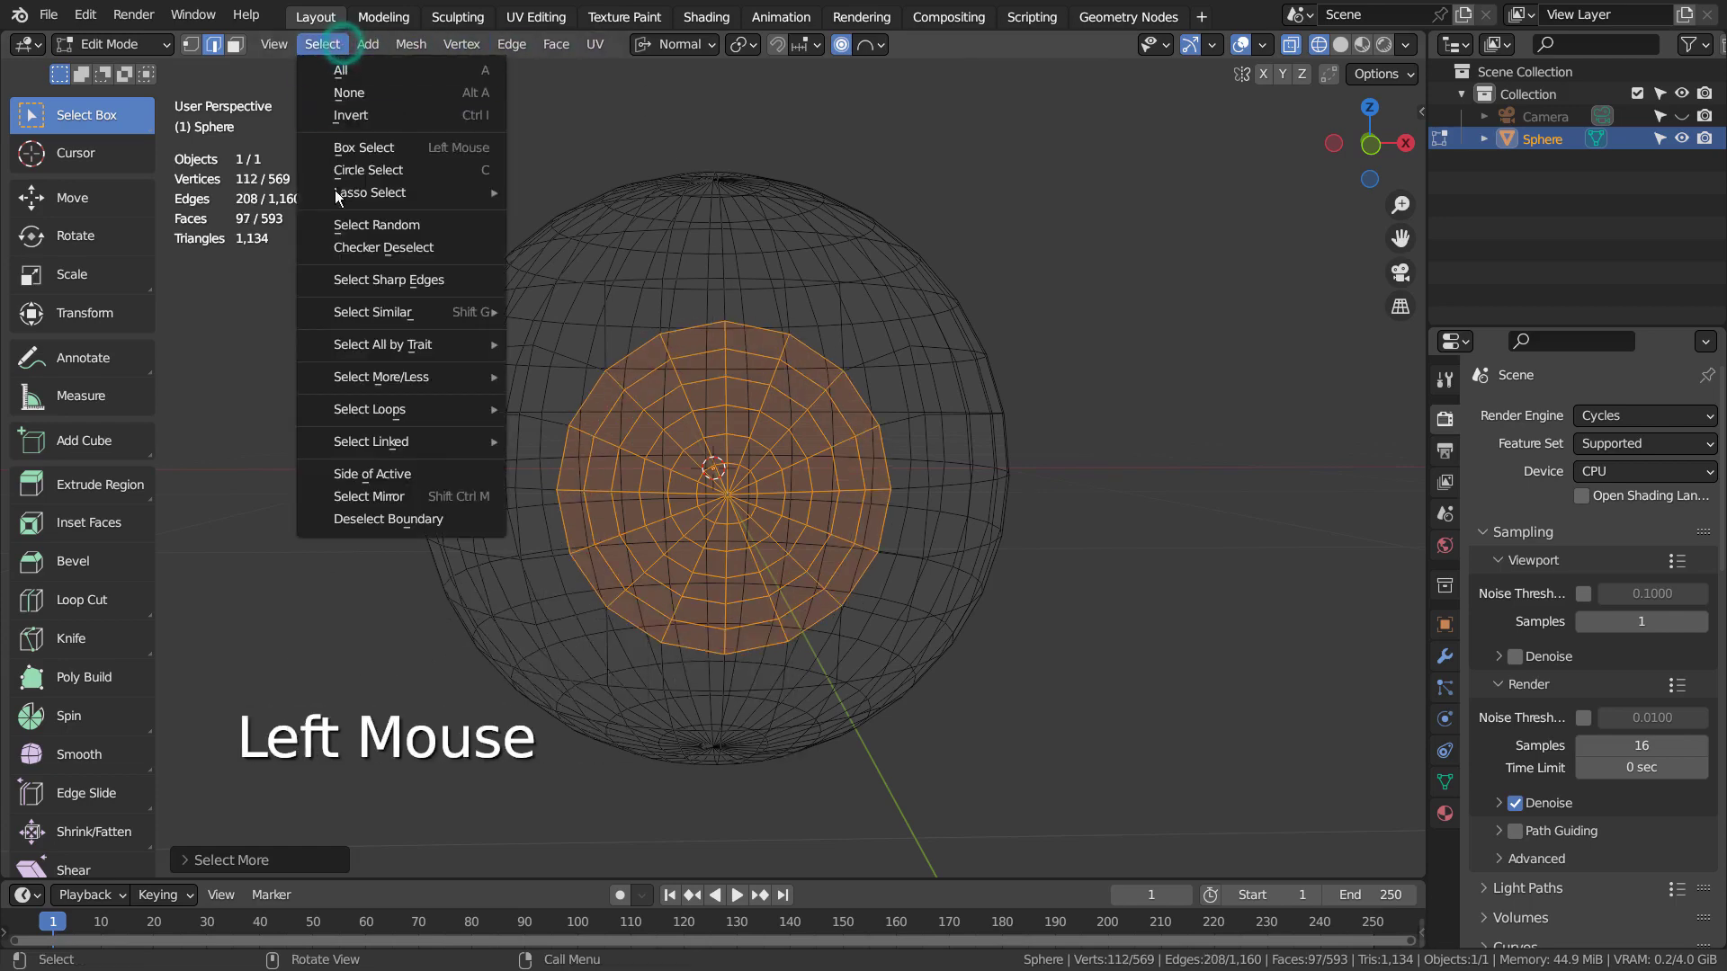
{"action": "mouse_move", "coordinate": [397, 385]}
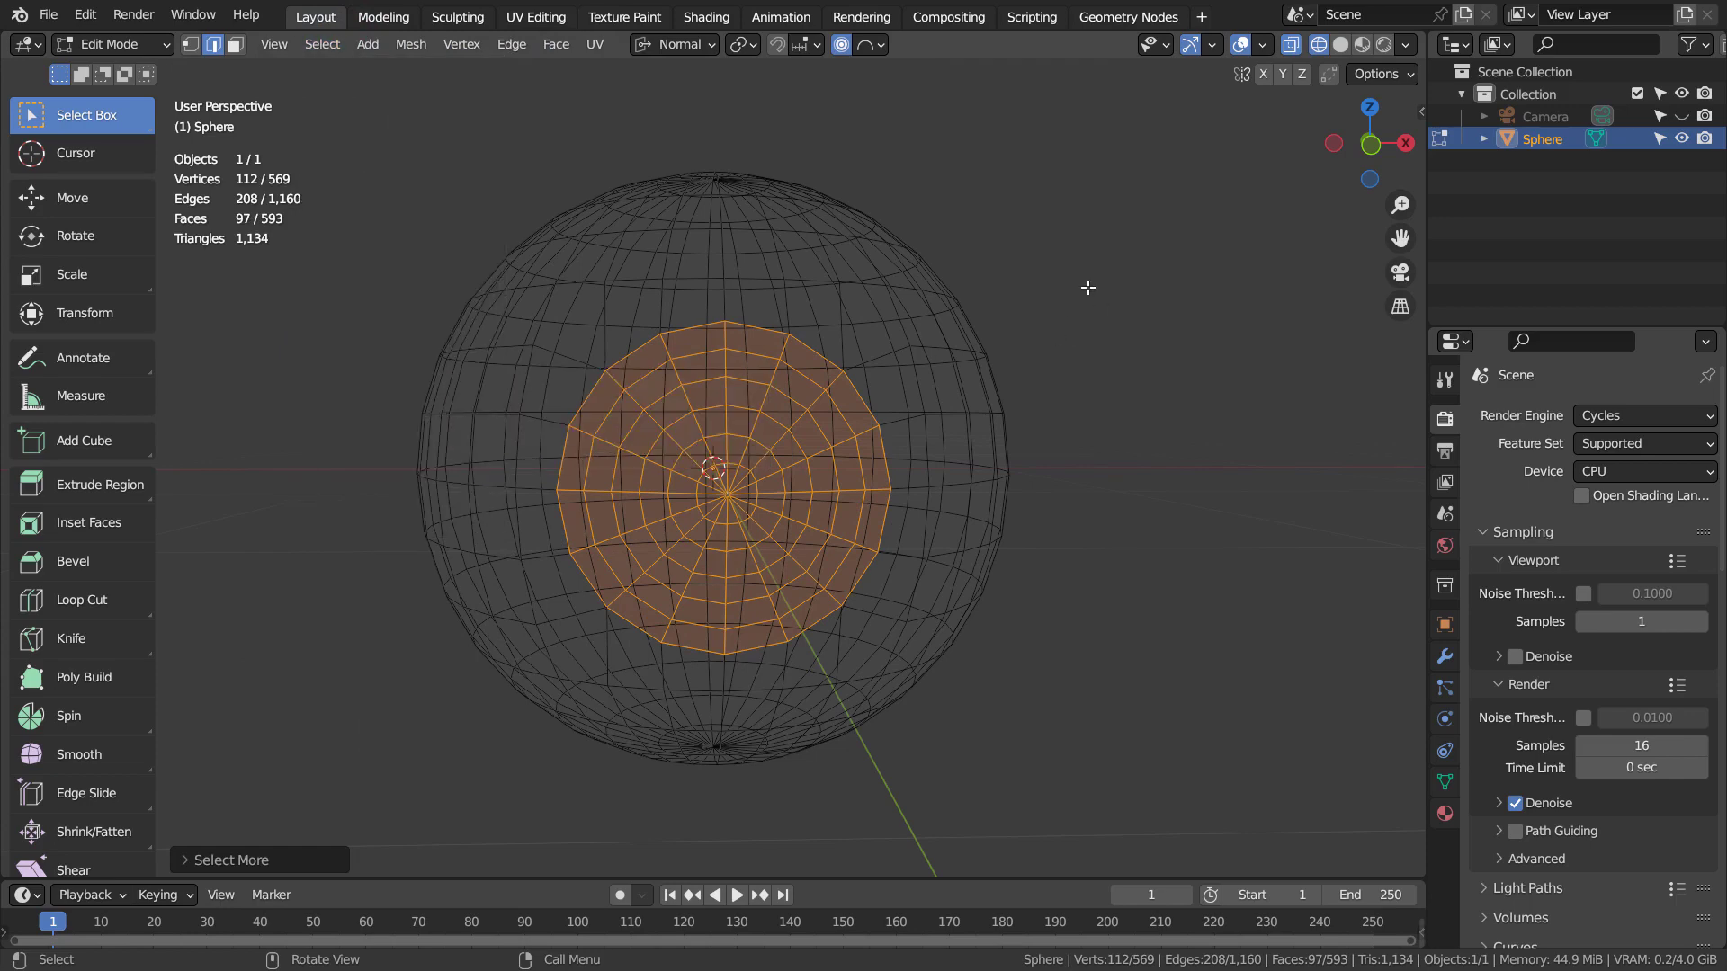
{"action": "key", "text": "ctrl+i"}
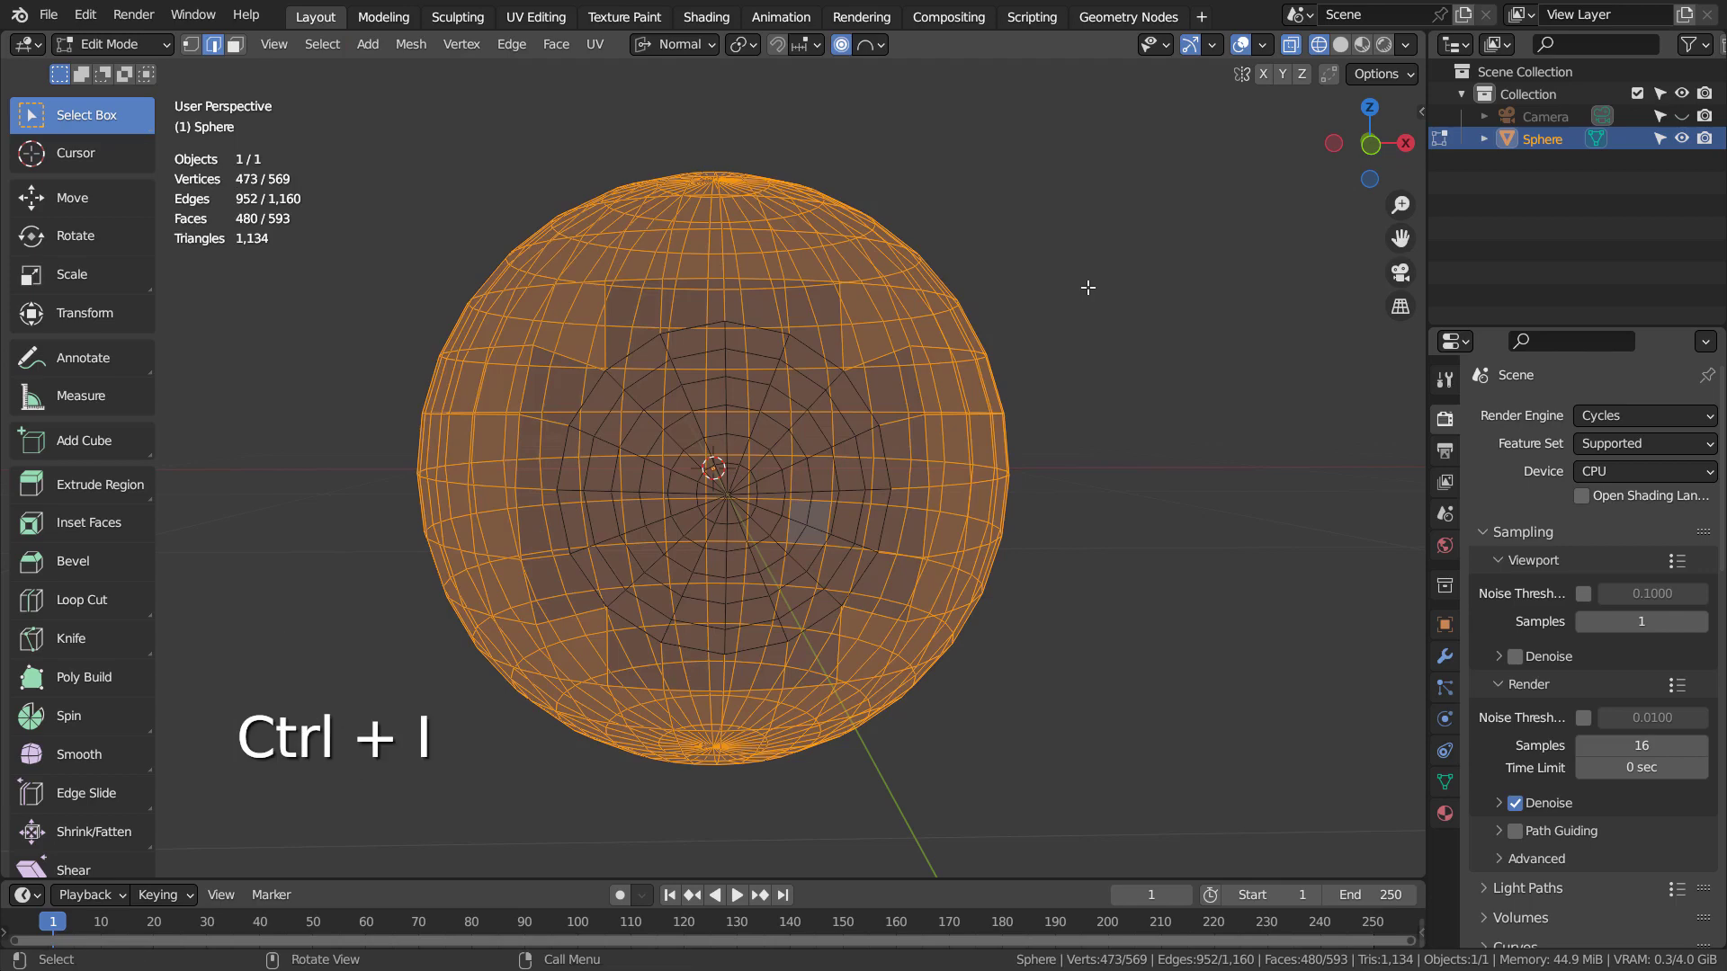
{"action": "key", "text": "h"}
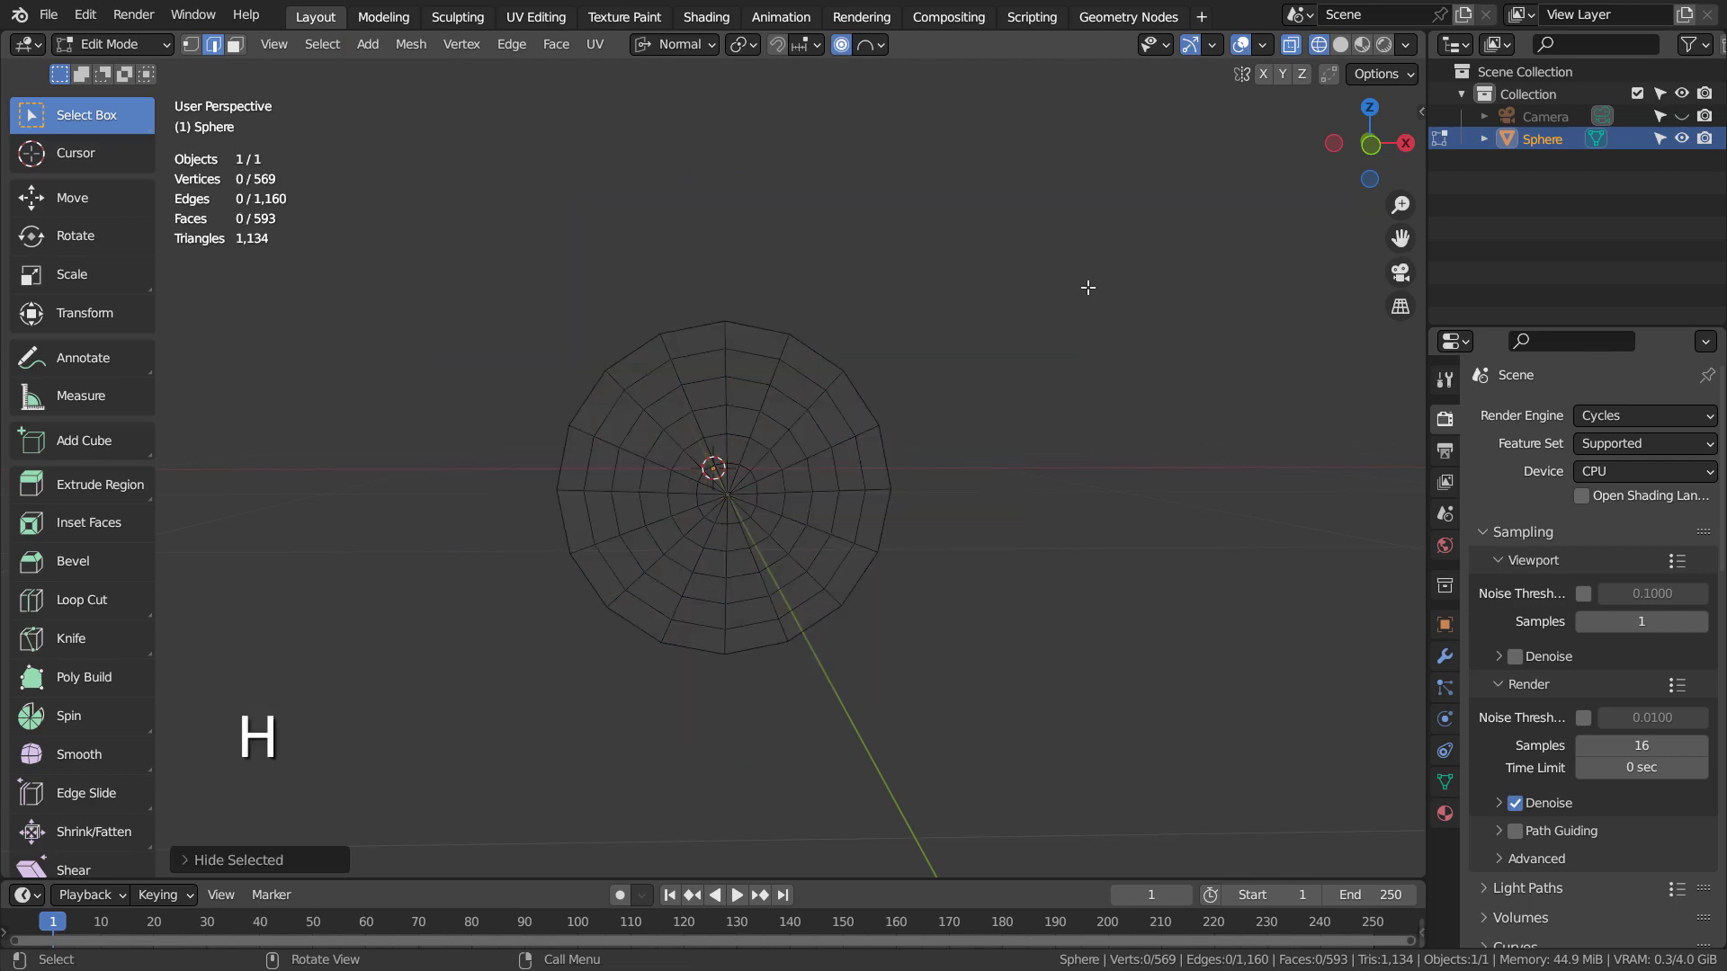
{"action": "mouse_move", "coordinate": [950, 413]}
{"action": "middle_mouse_down"}
{"action": "mouse_move", "coordinate": [1179, 408]}
{"action": "mouse_move", "coordinate": [1170, 449]}
{"action": "mouse_move", "coordinate": [1002, 417]}
{"action": "mouse_move", "coordinate": [972, 432]}
{"action": "middle_mouse_up"}
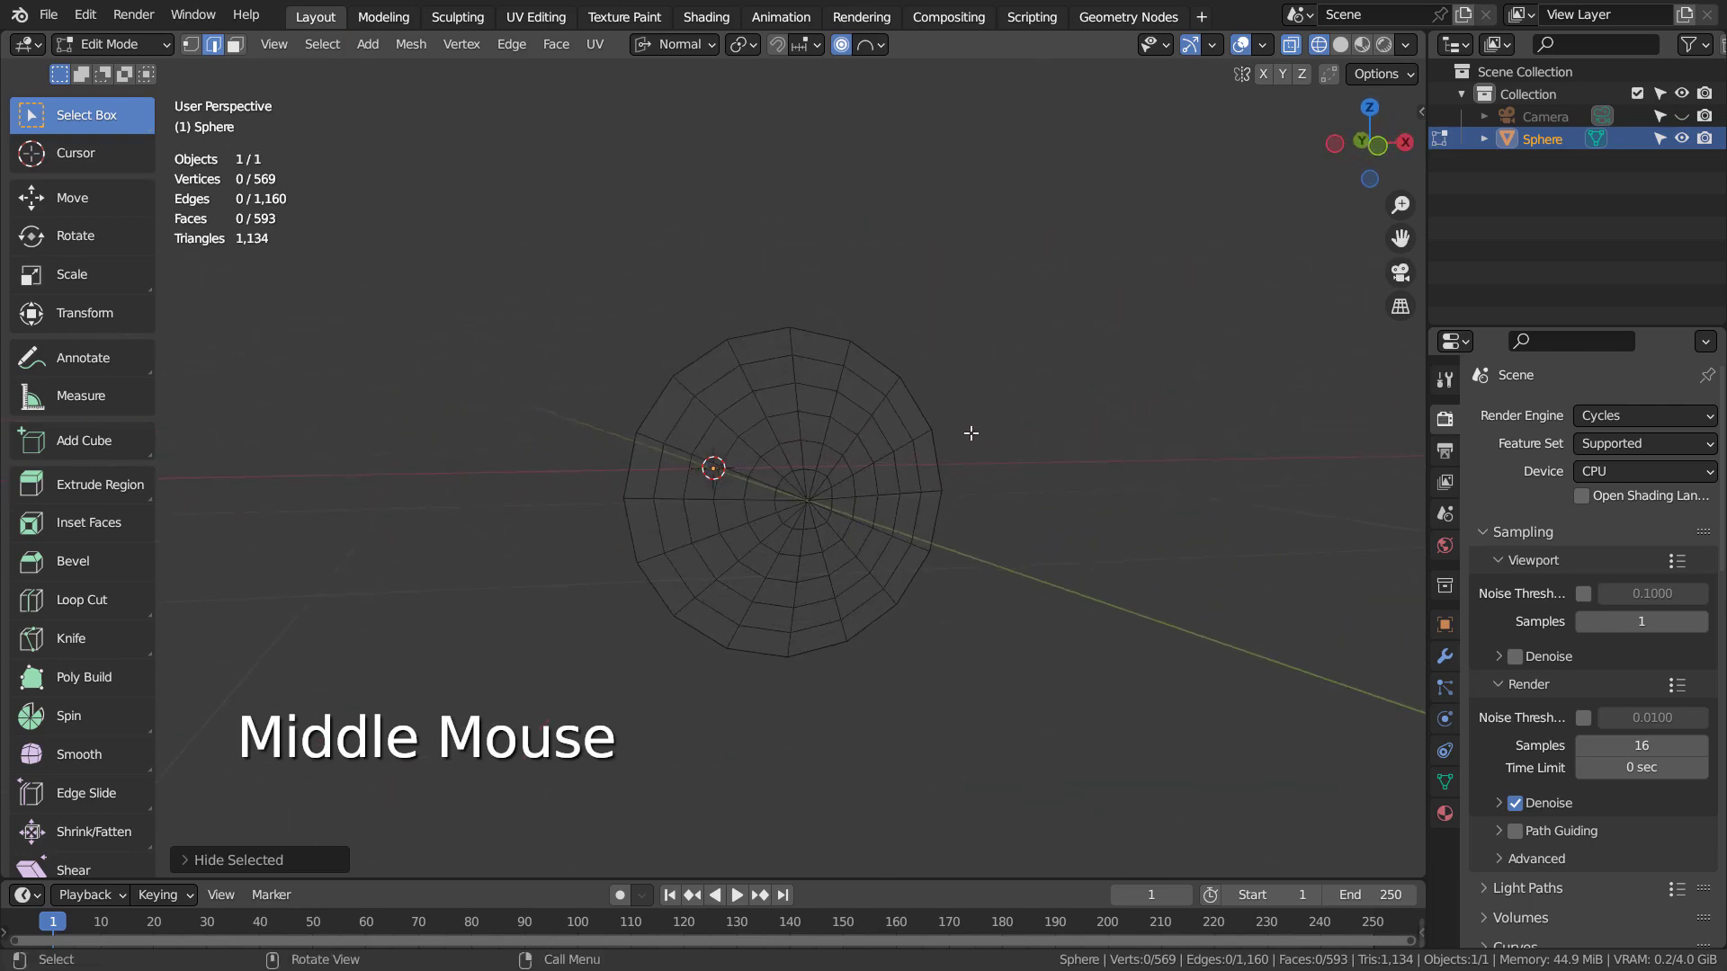
- Select the centre face of the patch and view it edge-on
{"action": "scroll", "coordinate": [975, 501], "scroll_direction": "up", "scroll_amount": 2}
{"action": "key", "text": "3"}
{"action": "left_click", "coordinate": [950, 548]}
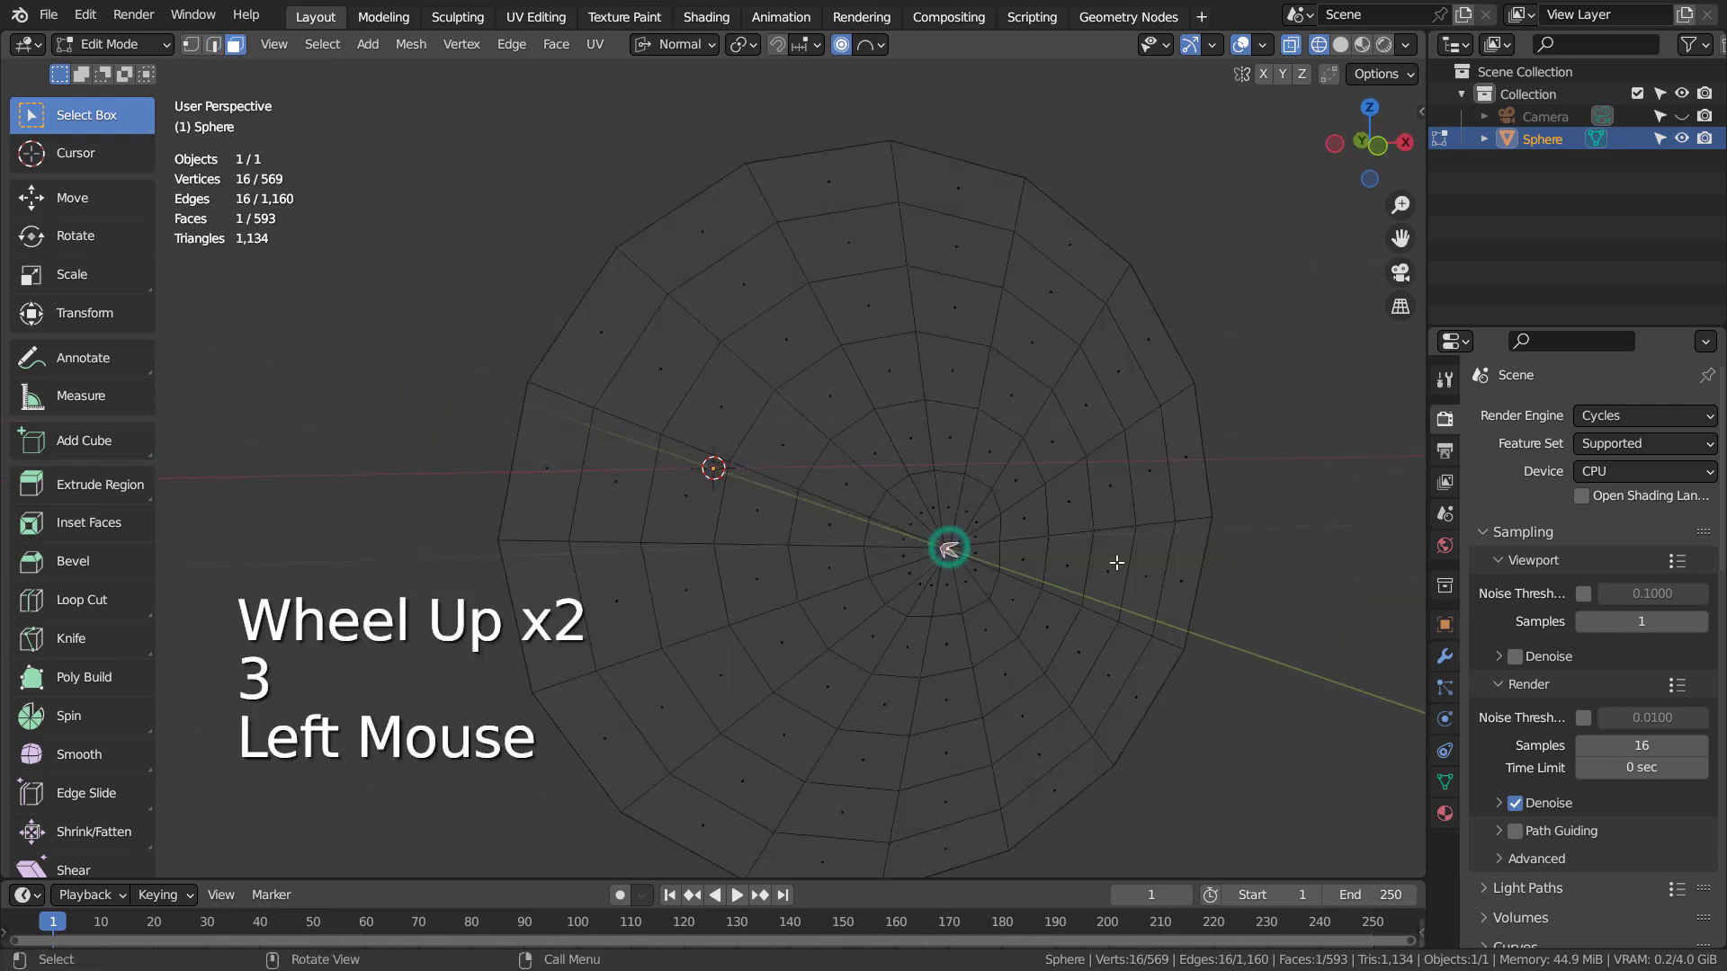
{"action": "scroll", "coordinate": [937, 505], "scroll_direction": "down", "scroll_amount": 3}
{"action": "middle_click_drag", "start_coordinate": [908, 491], "coordinate": [982, 510]}
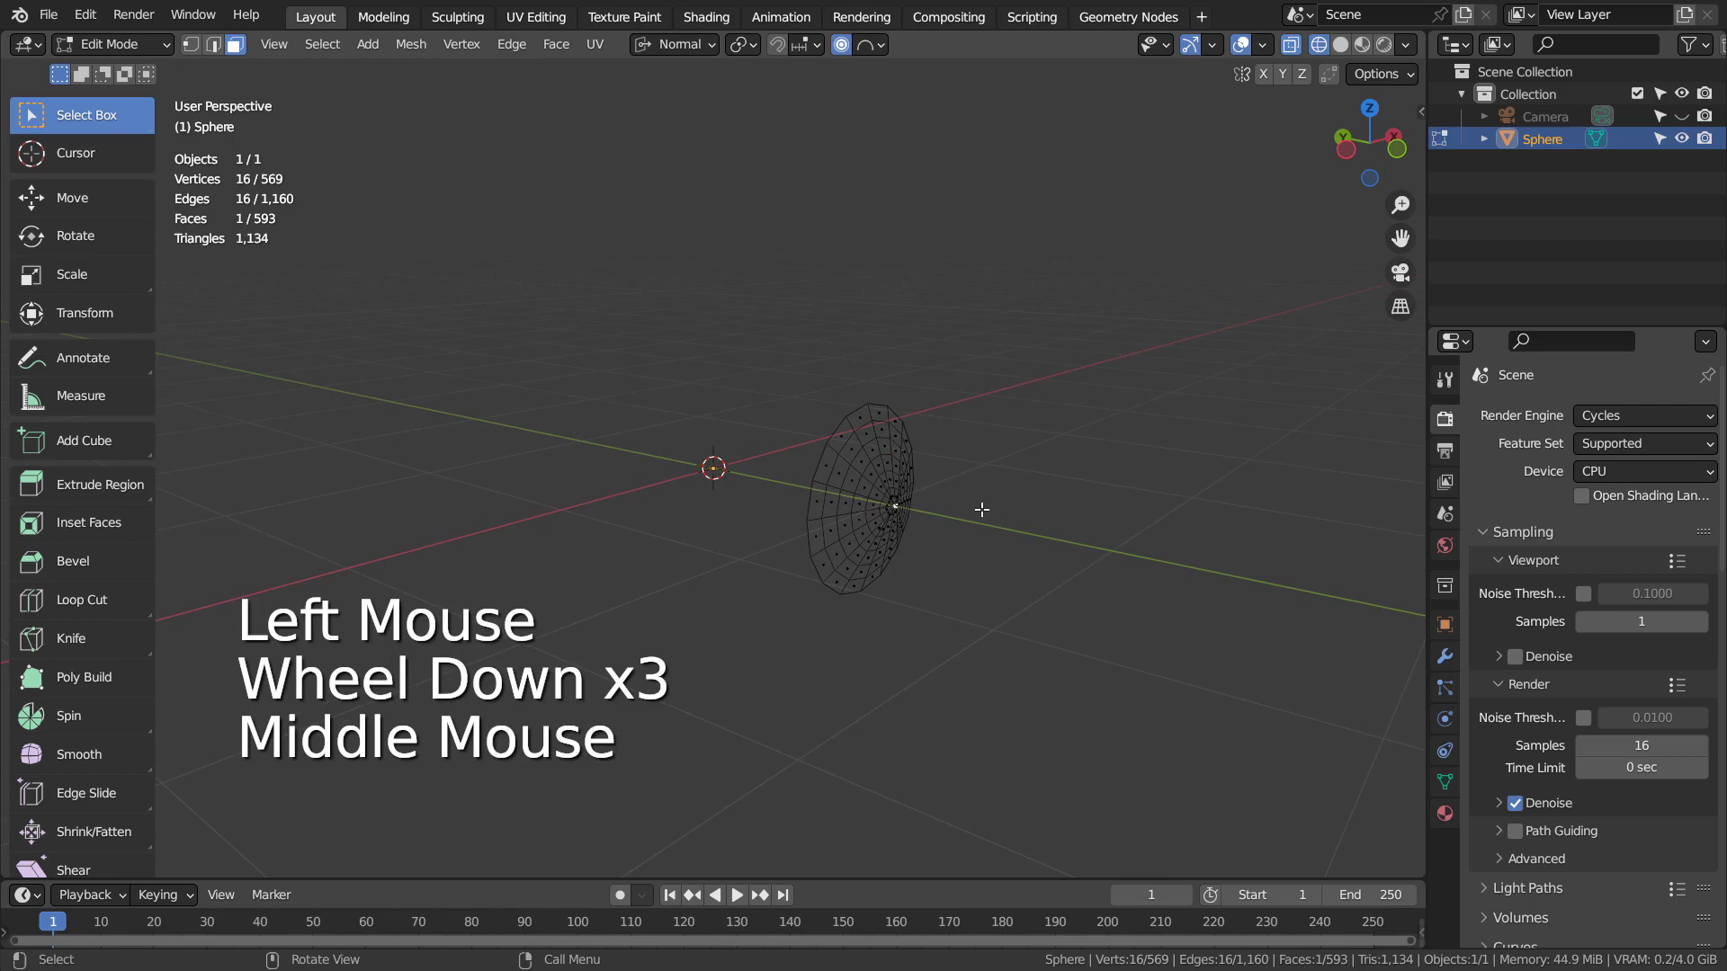
- Push the centre face about 0.33 m inward along its normal with ~0.42 m falloff
{"action": "key", "text": "g"}
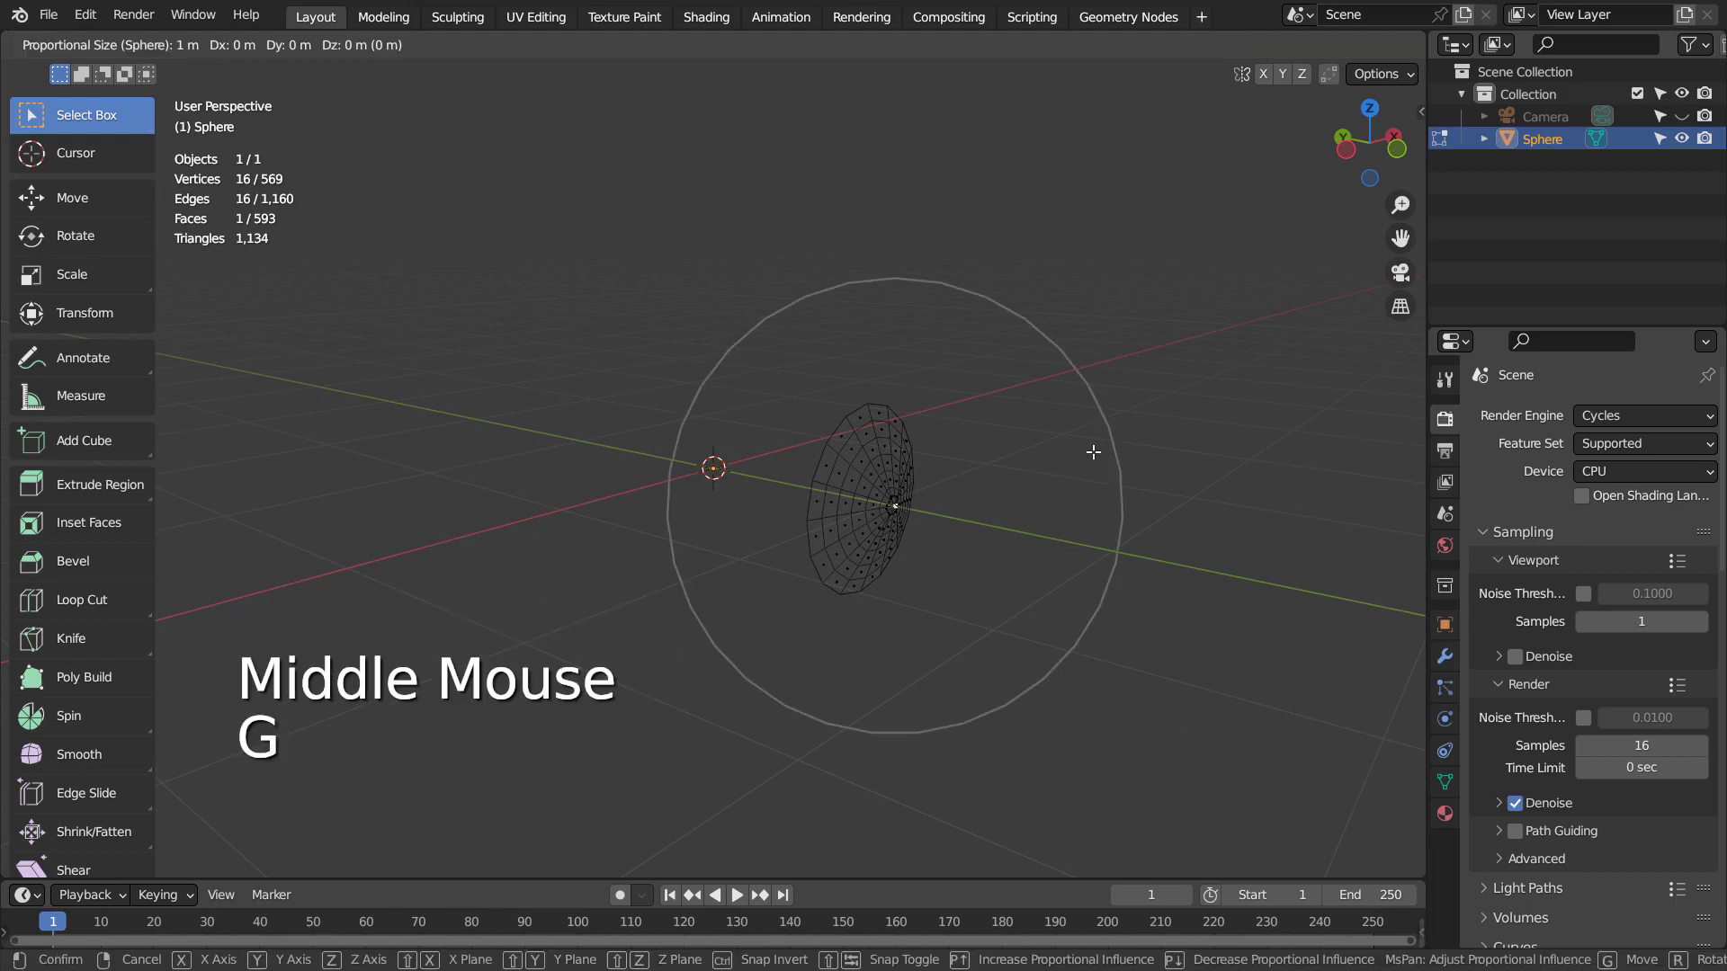
{"action": "key", "text": "z"}
{"action": "scroll", "coordinate": [1088, 451], "scroll_direction": "down", "scroll_amount": 3}
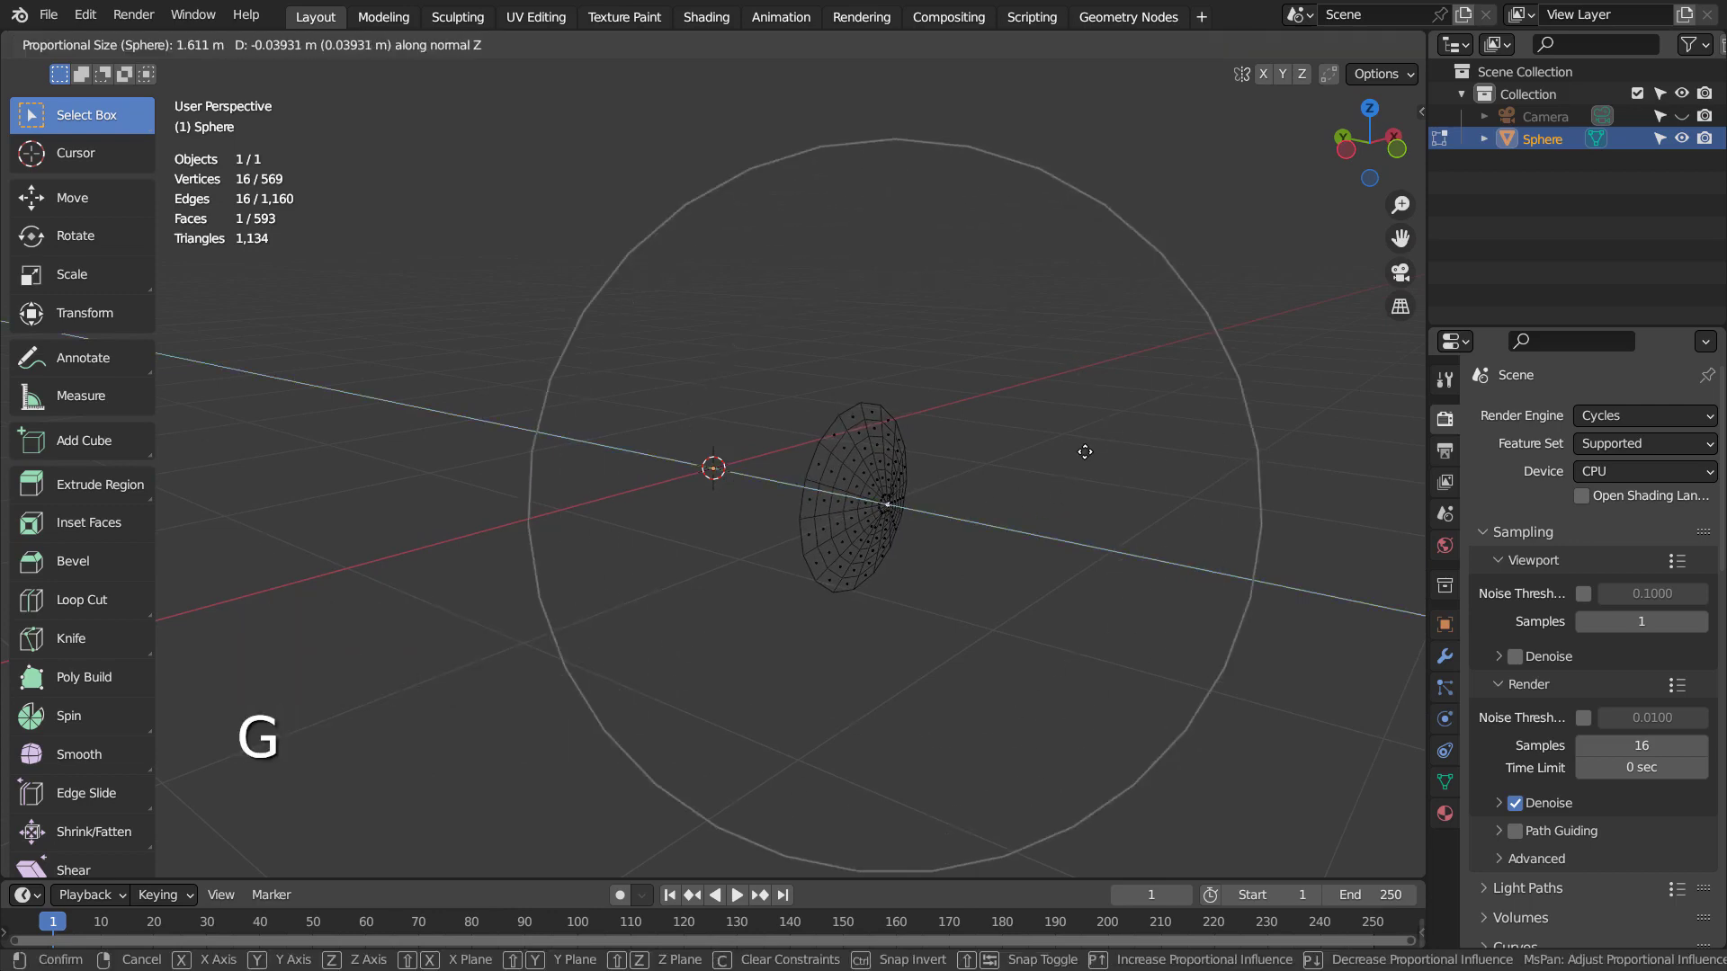
{"action": "scroll", "coordinate": [1084, 451], "scroll_direction": "up", "scroll_amount": 4}
{"action": "scroll", "coordinate": [1085, 452], "scroll_direction": "up", "scroll_amount": 12}
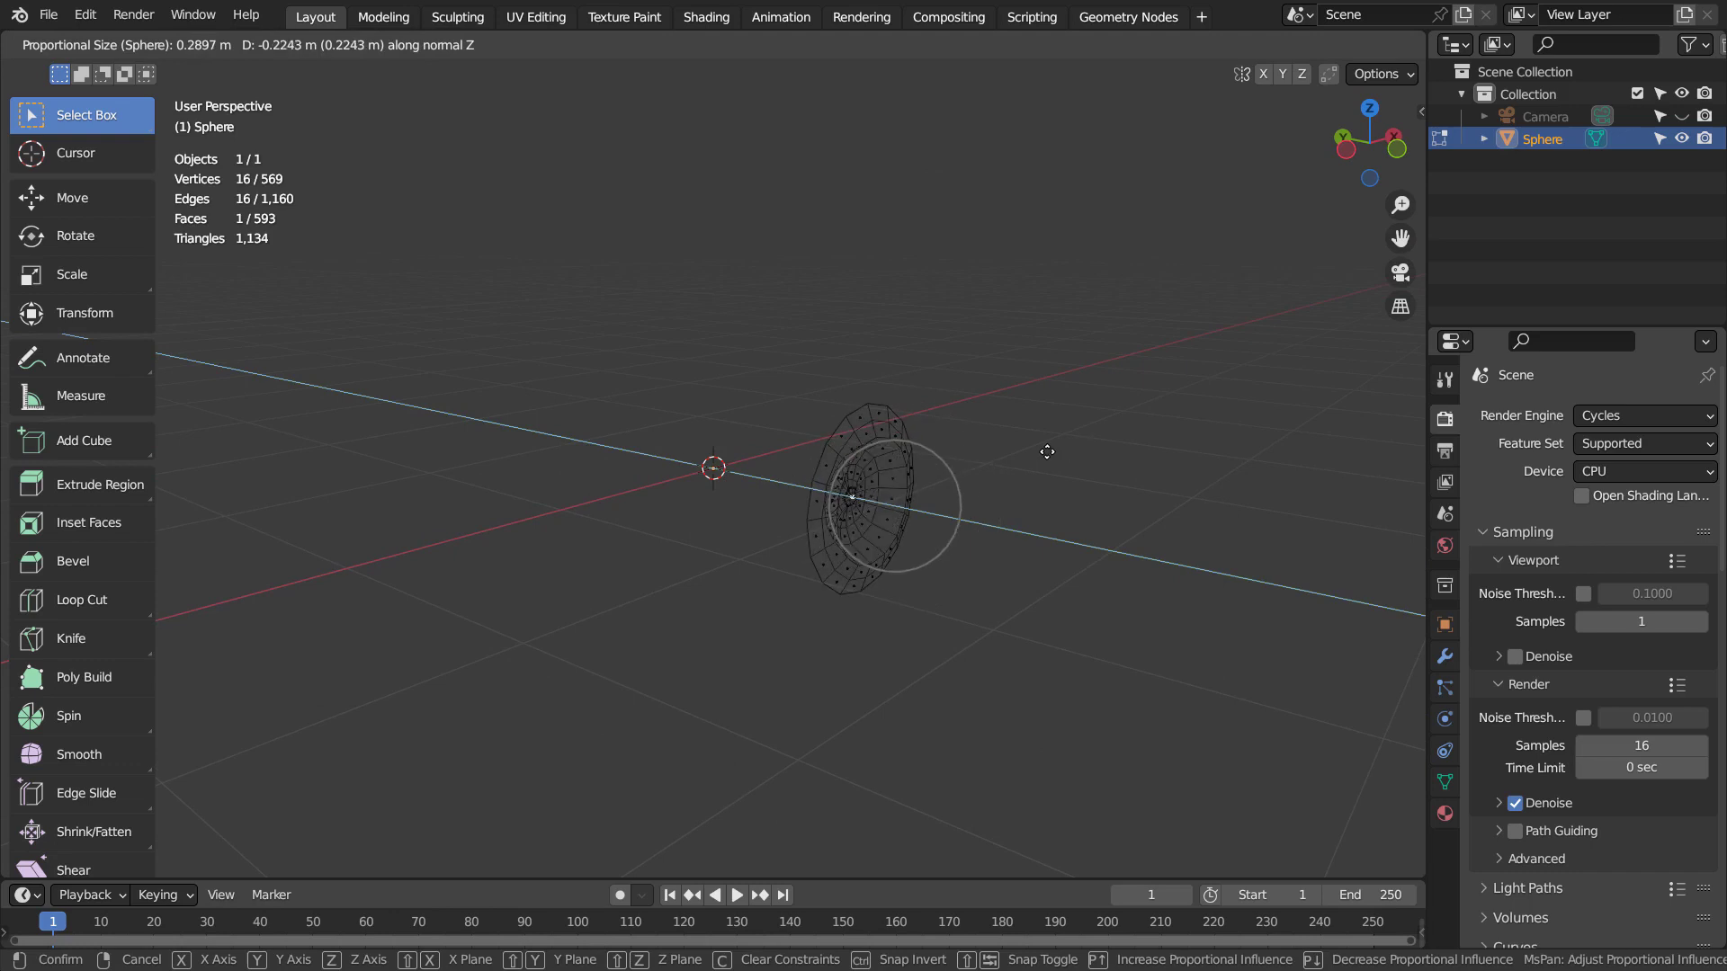
{"action": "scroll", "coordinate": [1037, 451], "scroll_direction": "down", "scroll_amount": 3}
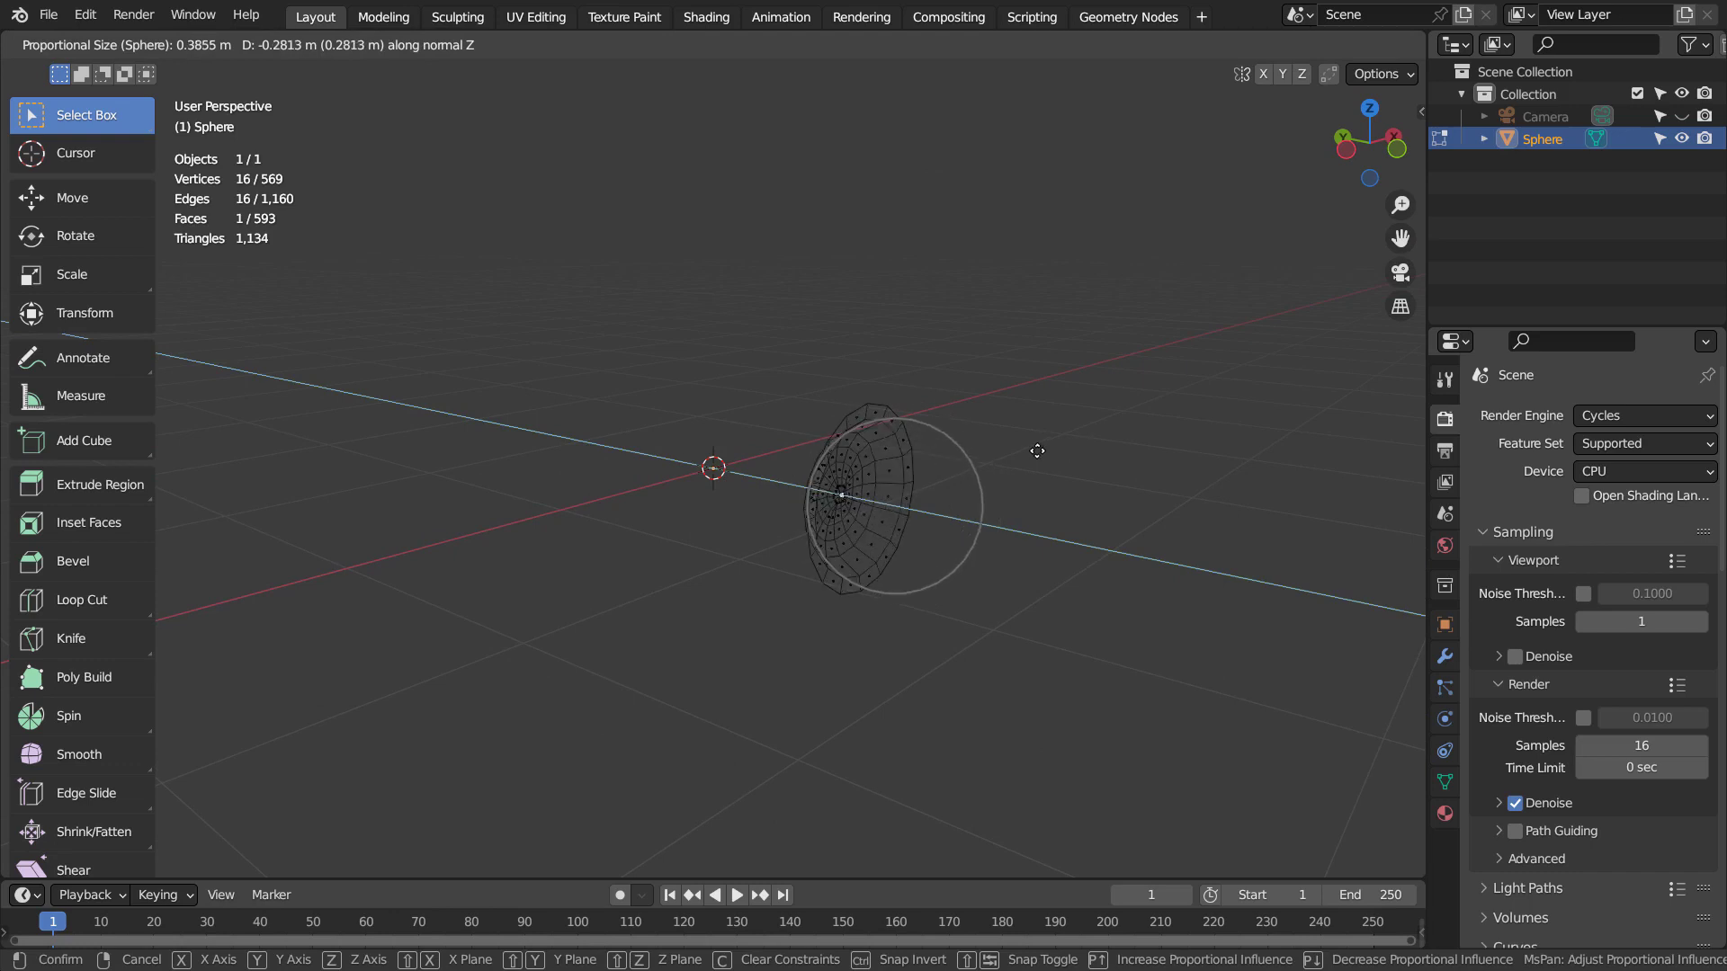
{"action": "scroll", "coordinate": [1034, 450], "scroll_direction": "down", "scroll_amount": 1}
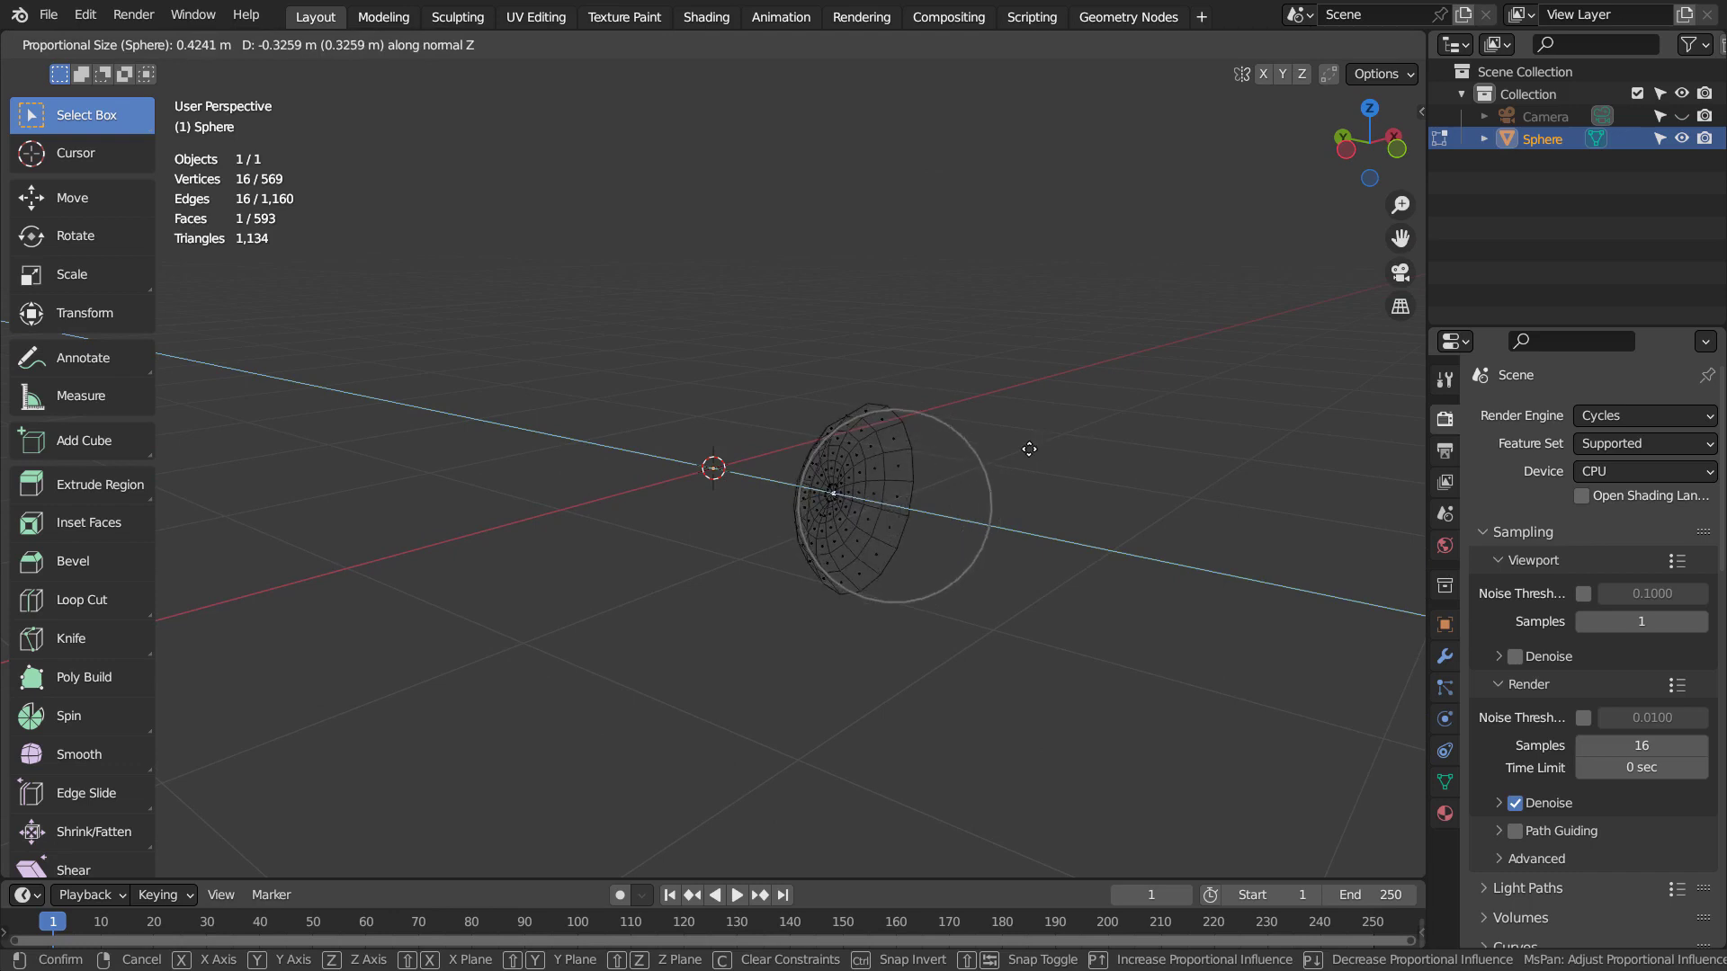
{"action": "left_click", "coordinate": [1027, 449]}
{"action": "middle_click_drag", "start_coordinate": [1026, 447], "coordinate": [897, 469]}
{"action": "key", "text": "KP_3"}
{"action": "scroll", "coordinate": [678, 469], "scroll_direction": "up", "scroll_amount": 4}
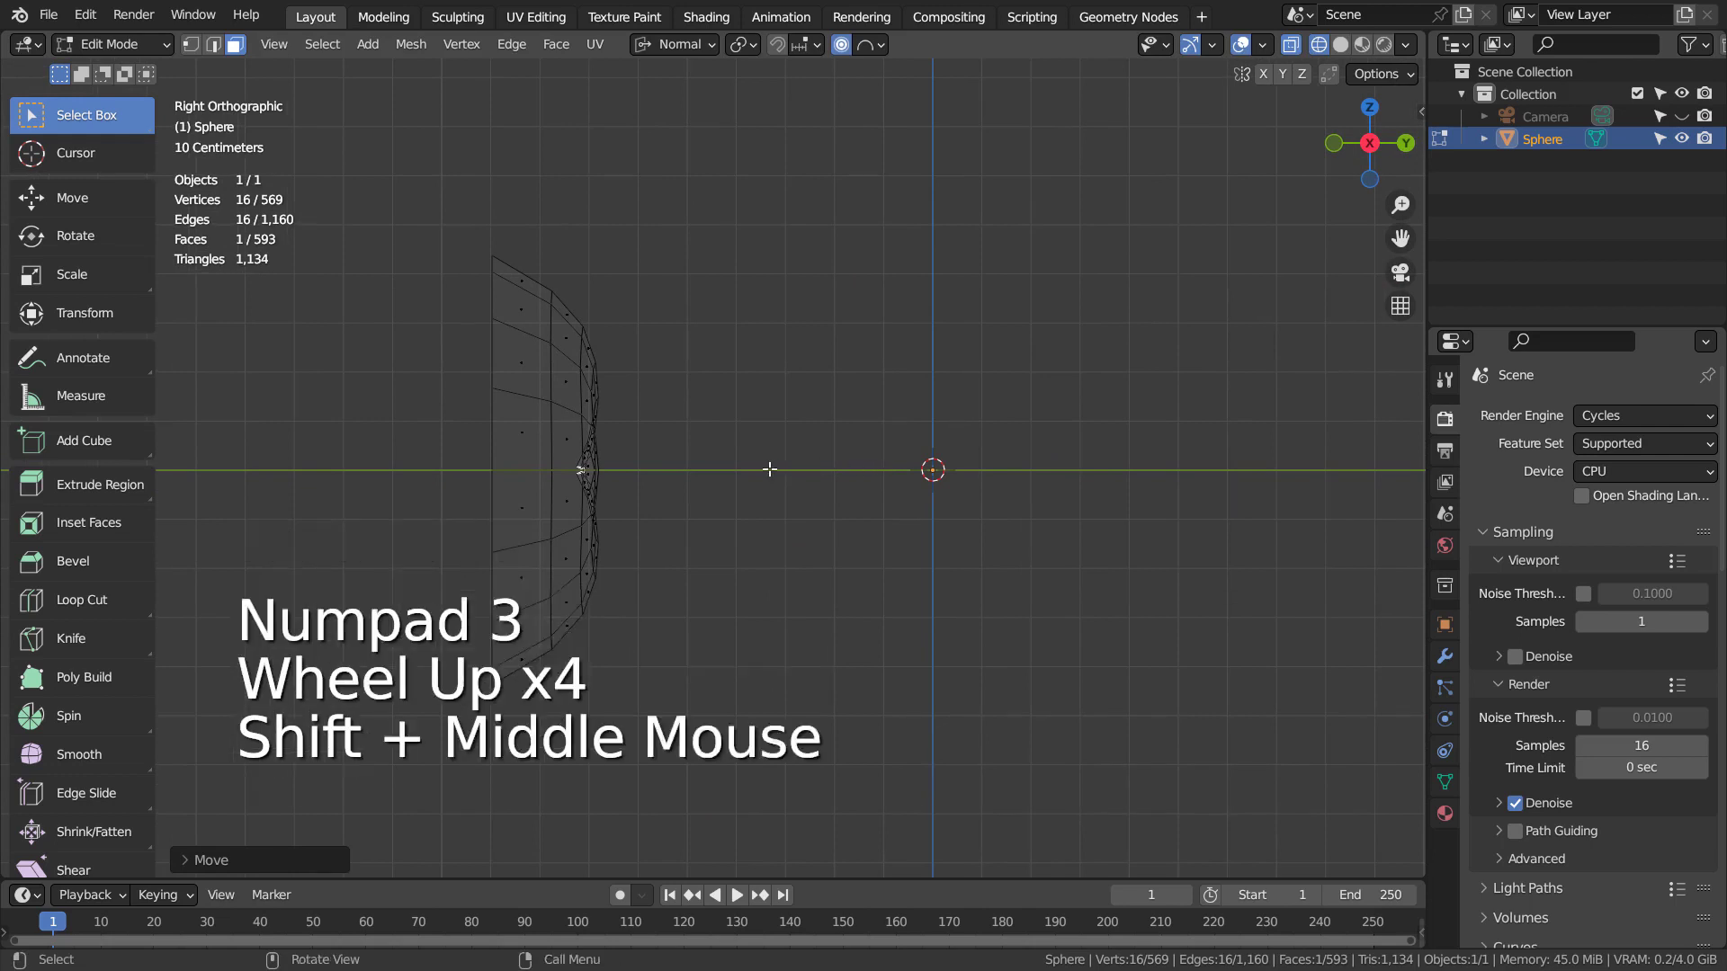
- In vertex mode, circle-select the dent's profile vertices from the side view
{"action": "left_click", "coordinate": [691, 388]}
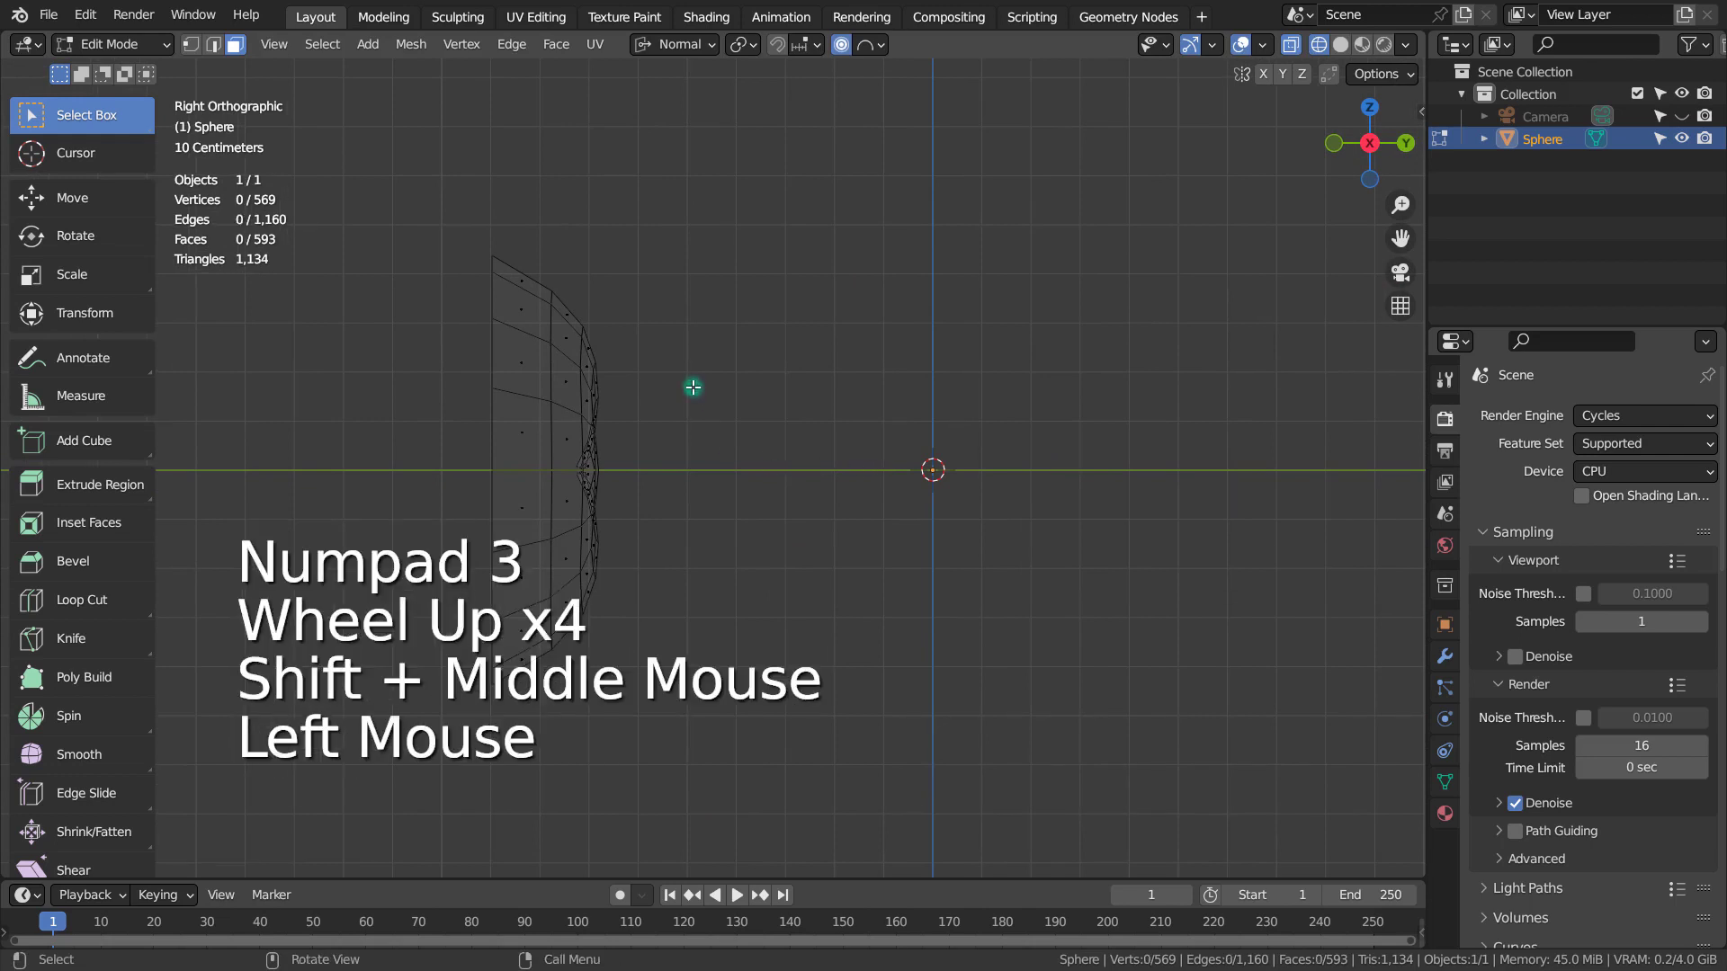
{"action": "key", "text": "1"}
{"action": "left_click", "coordinate": [610, 358]}
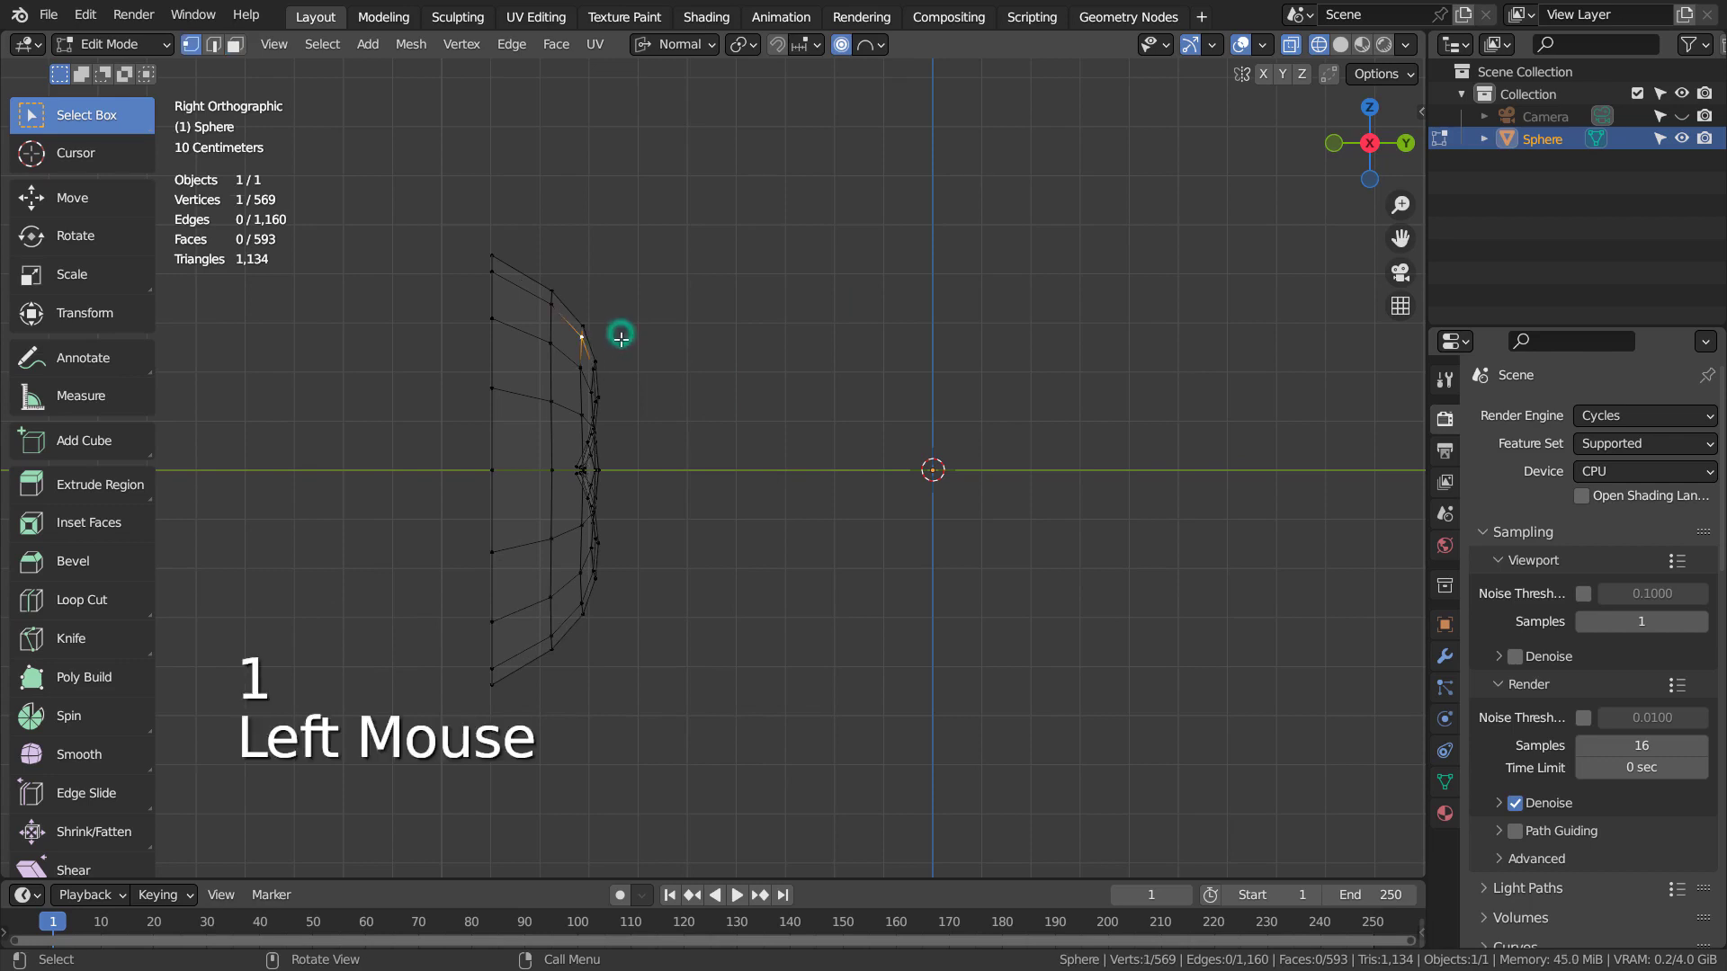
{"action": "left_click", "coordinate": [637, 369]}
{"action": "key", "text": "c"}
{"action": "left_click_drag", "start_coordinate": [617, 369], "coordinate": [617, 540]}
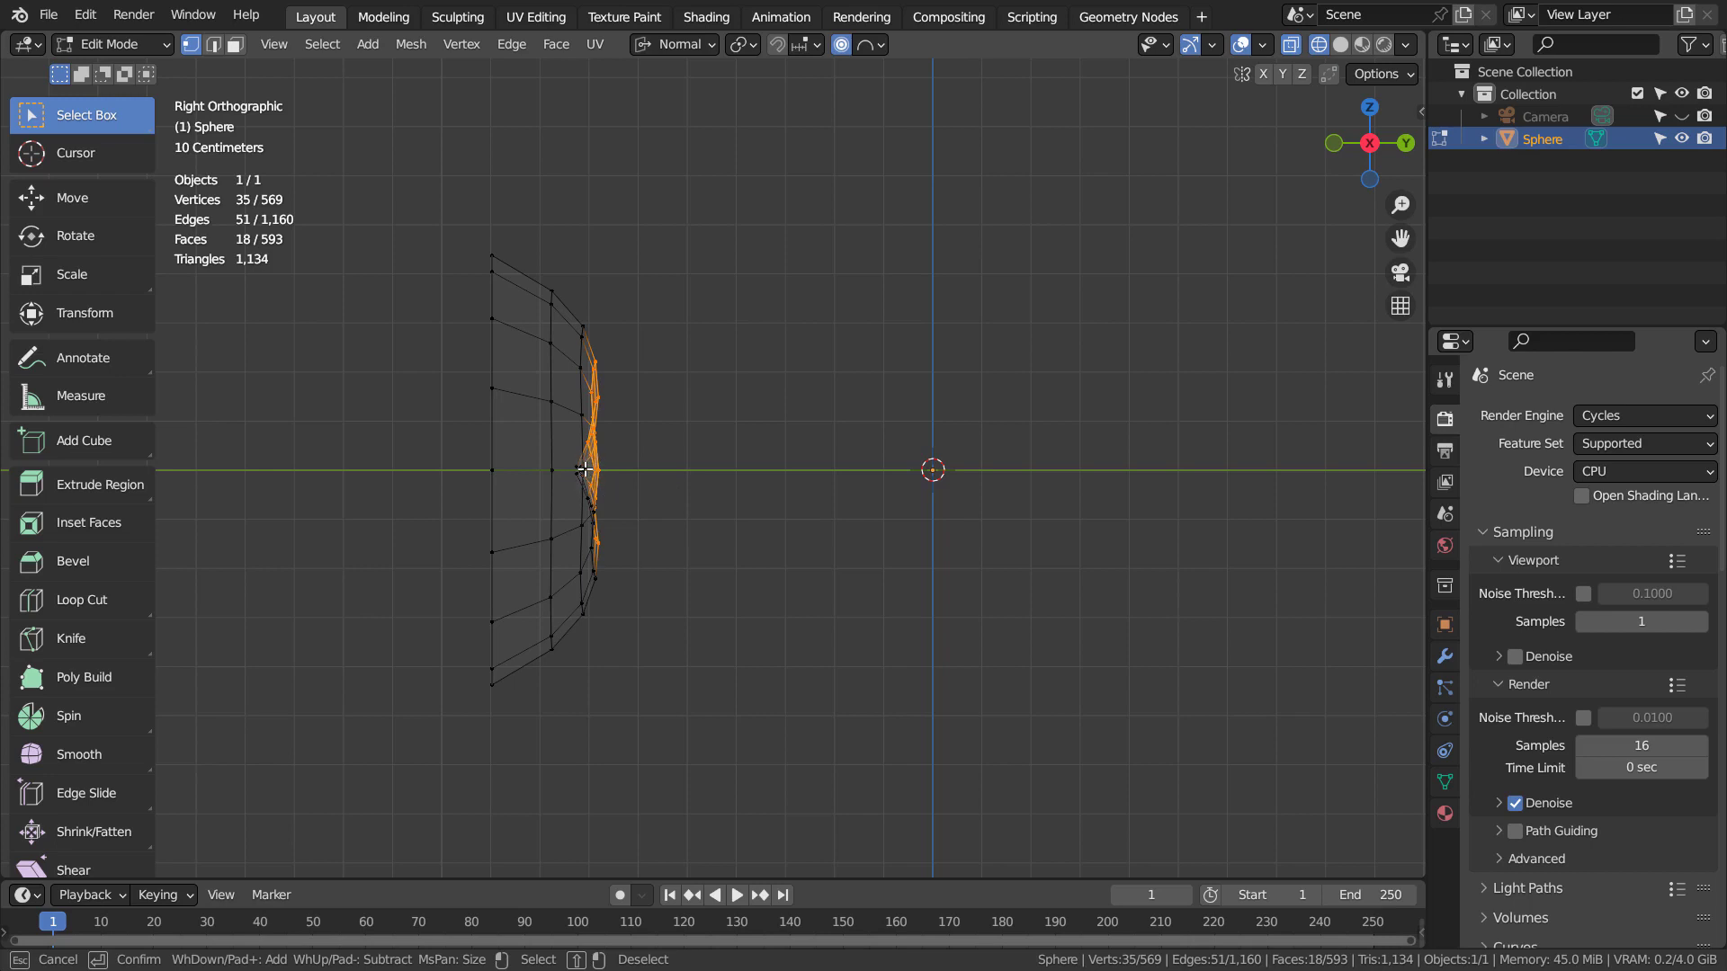
{"action": "key", "text": "Escape"}
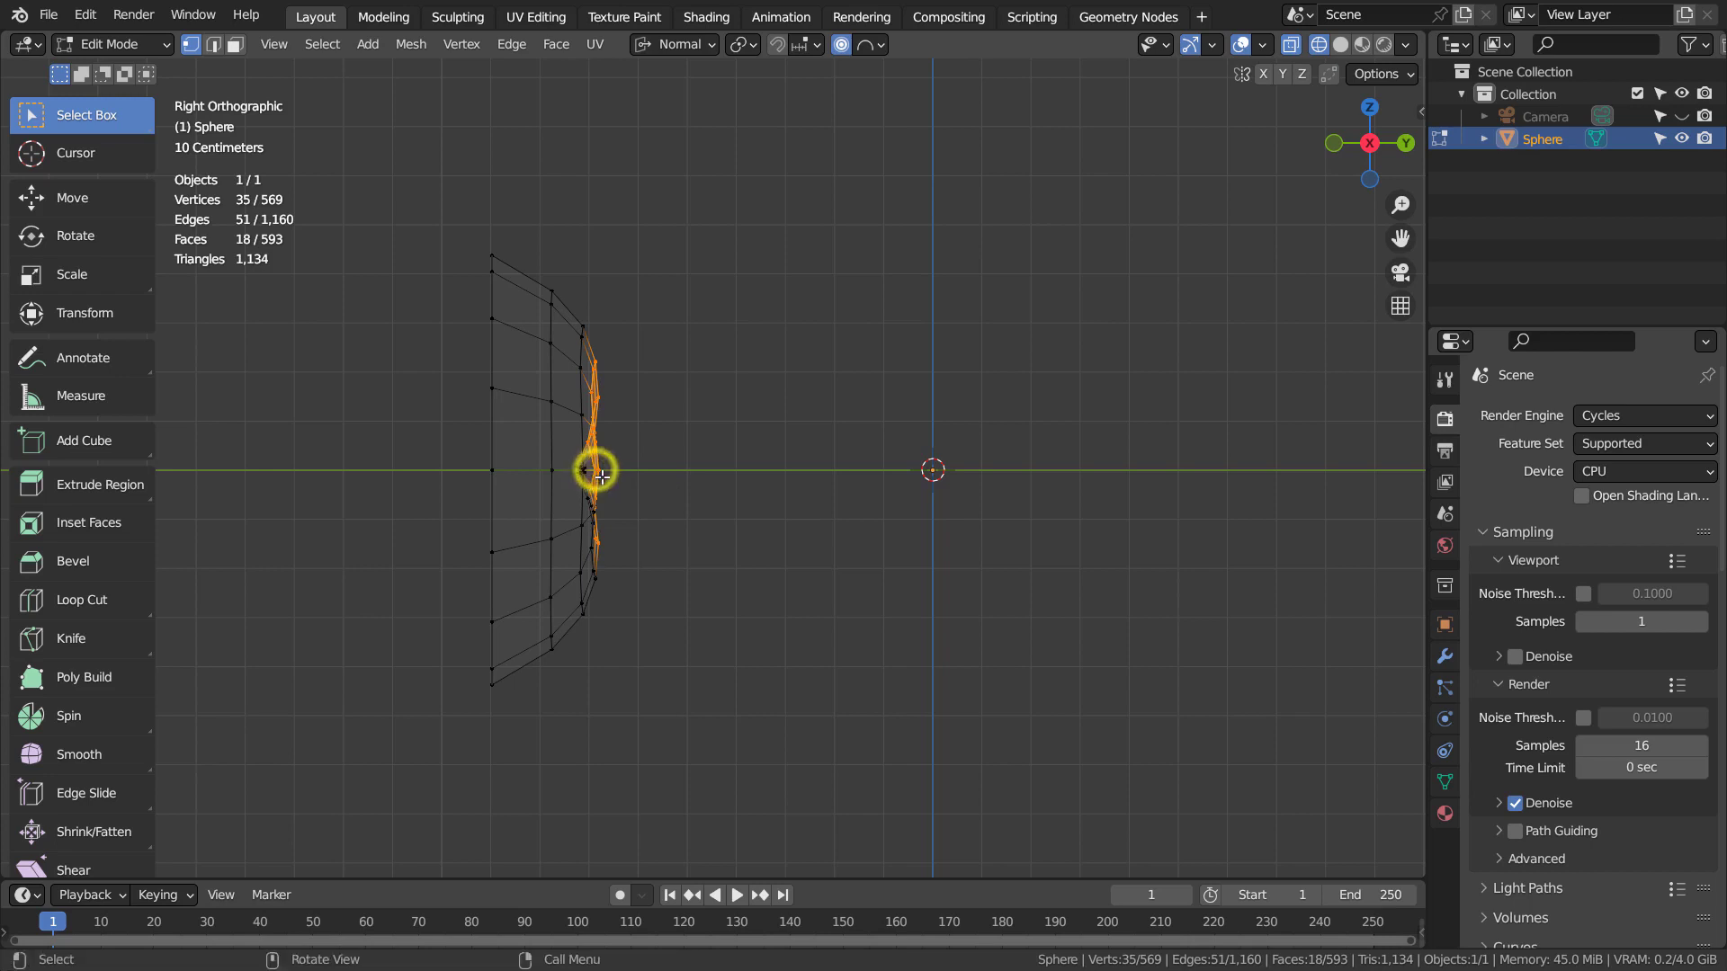
- From the front, extend the selection across the rest of the dent floor
{"action": "middle_click_drag", "start_coordinate": [601, 475], "coordinate": [780, 469]}
{"action": "key", "text": "c"}
{"action": "left_click", "coordinate": [661, 467]}
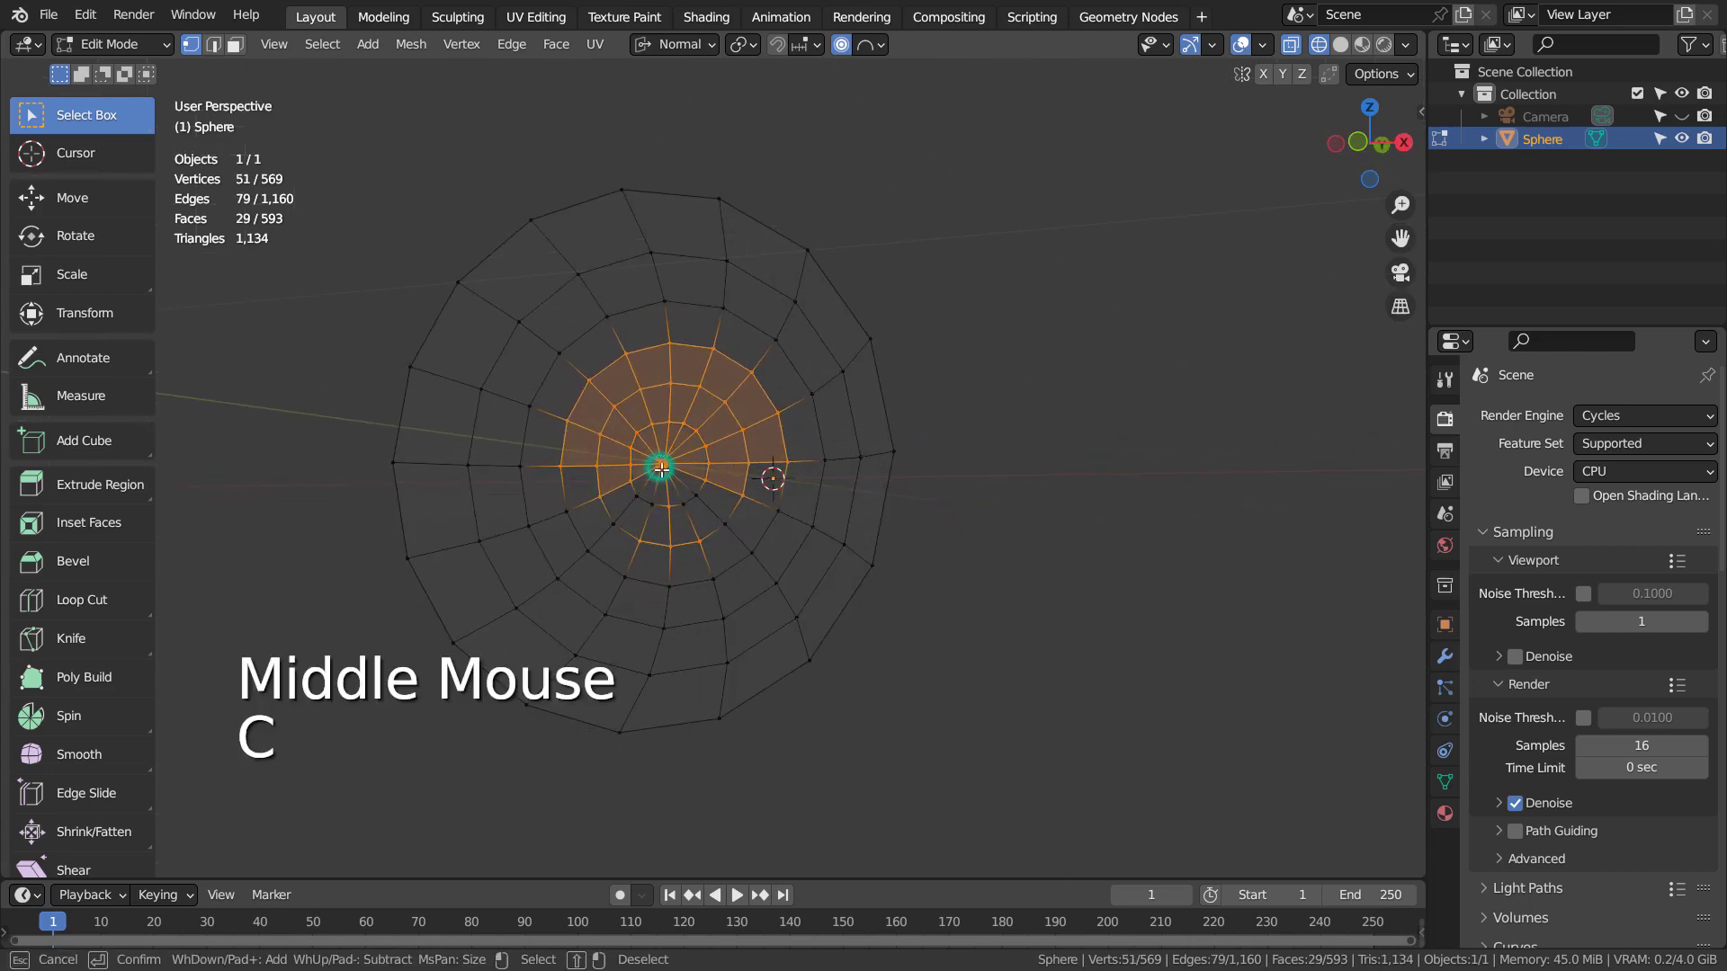
{"action": "left_click_drag", "start_coordinate": [675, 495], "coordinate": [642, 496]}
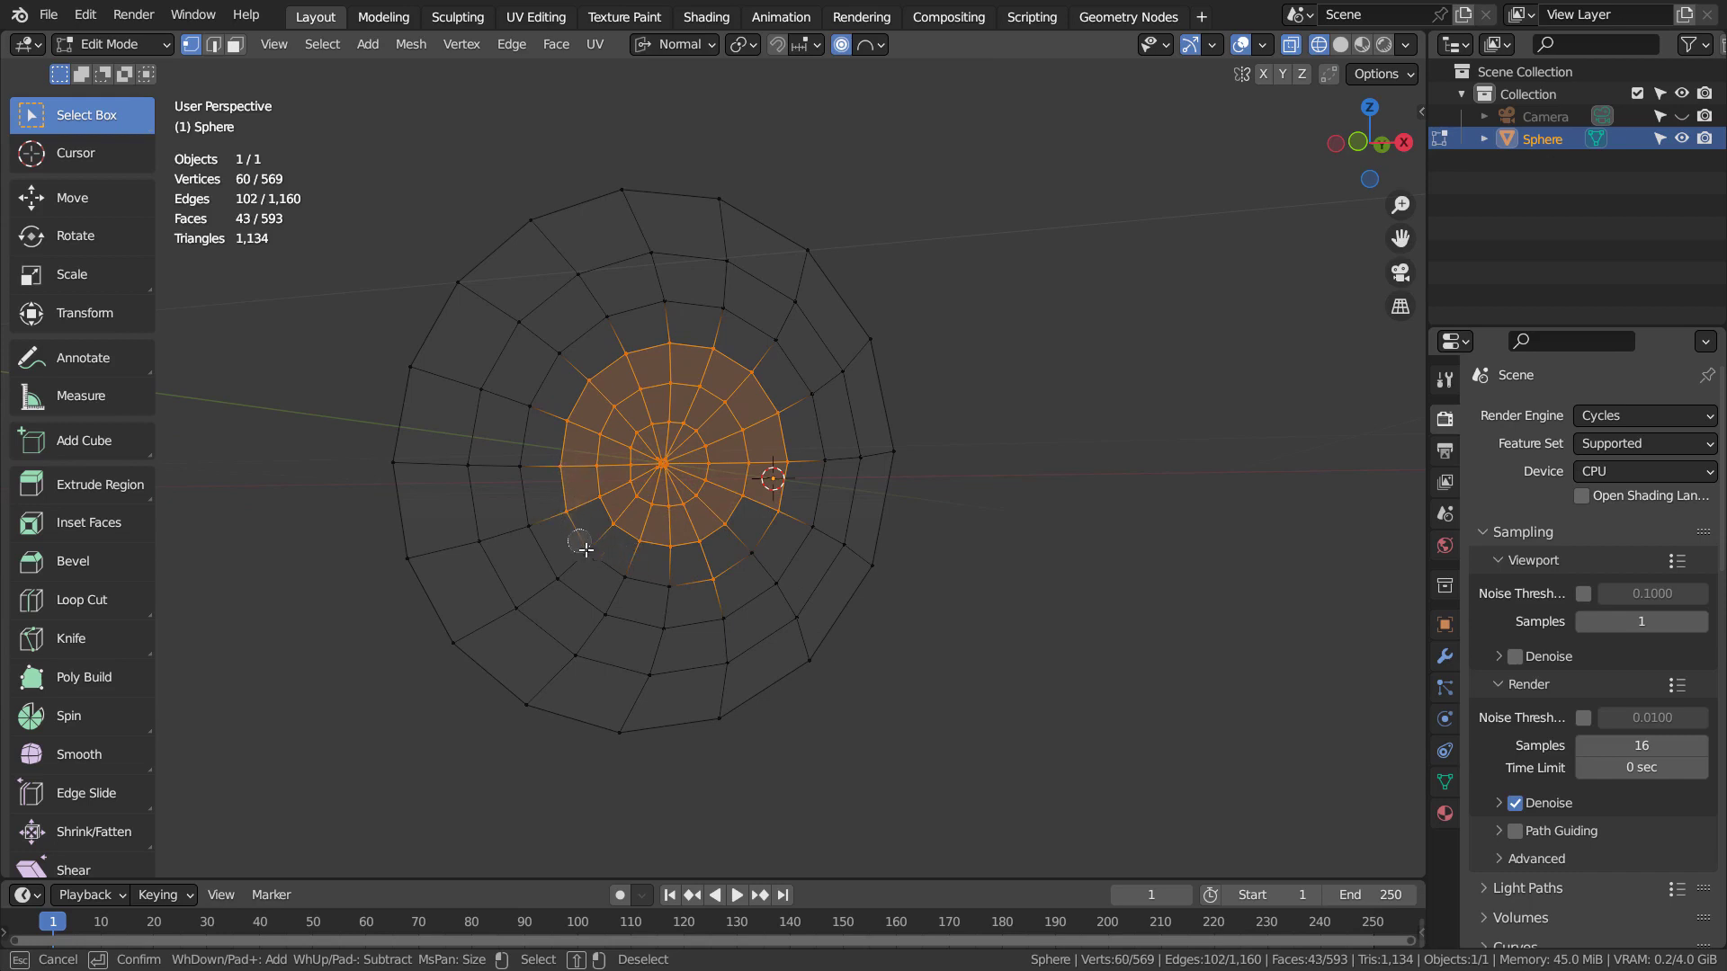
{"action": "mouse_move", "coordinate": [586, 551]}
{"action": "left_mouse_down"}
{"action": "mouse_move", "coordinate": [662, 580]}
{"action": "mouse_move", "coordinate": [762, 535]}
{"action": "left_mouse_up"}
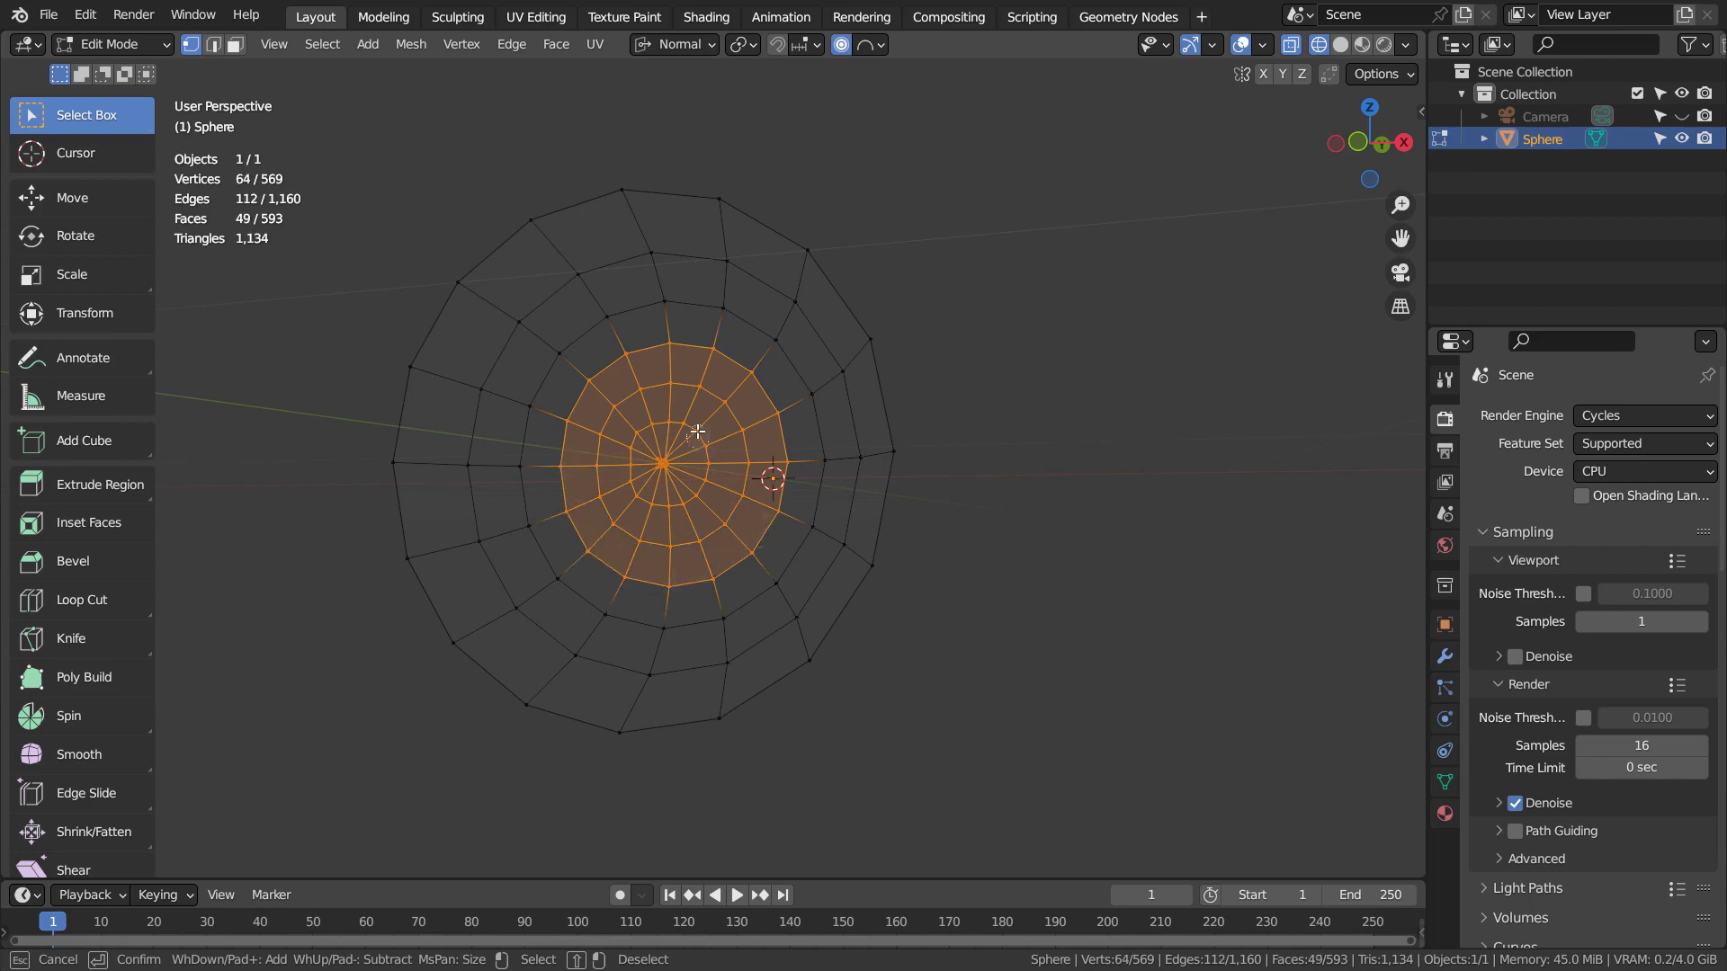
{"action": "middle_click_drag", "start_coordinate": [698, 428], "coordinate": [658, 514]}
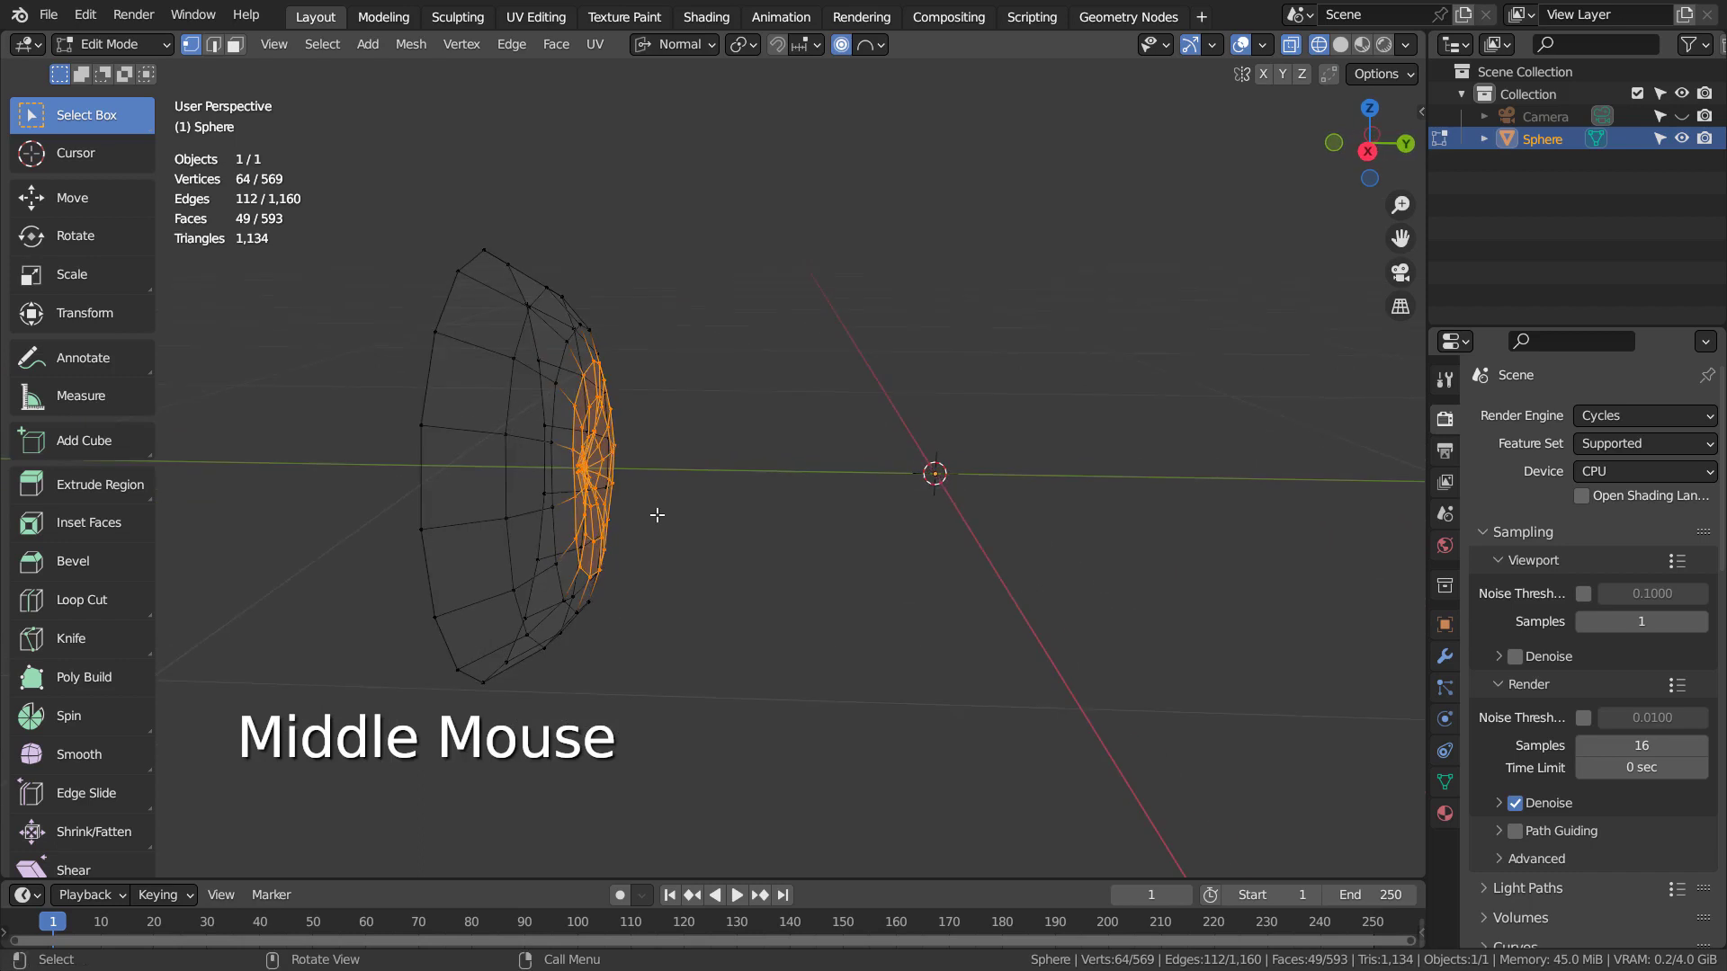
- Turn off proportional editing and scale the floor vertices to 0 along Z, flattening the dent
{"action": "key", "text": "KP_3"}
{"action": "key", "text": "s"}
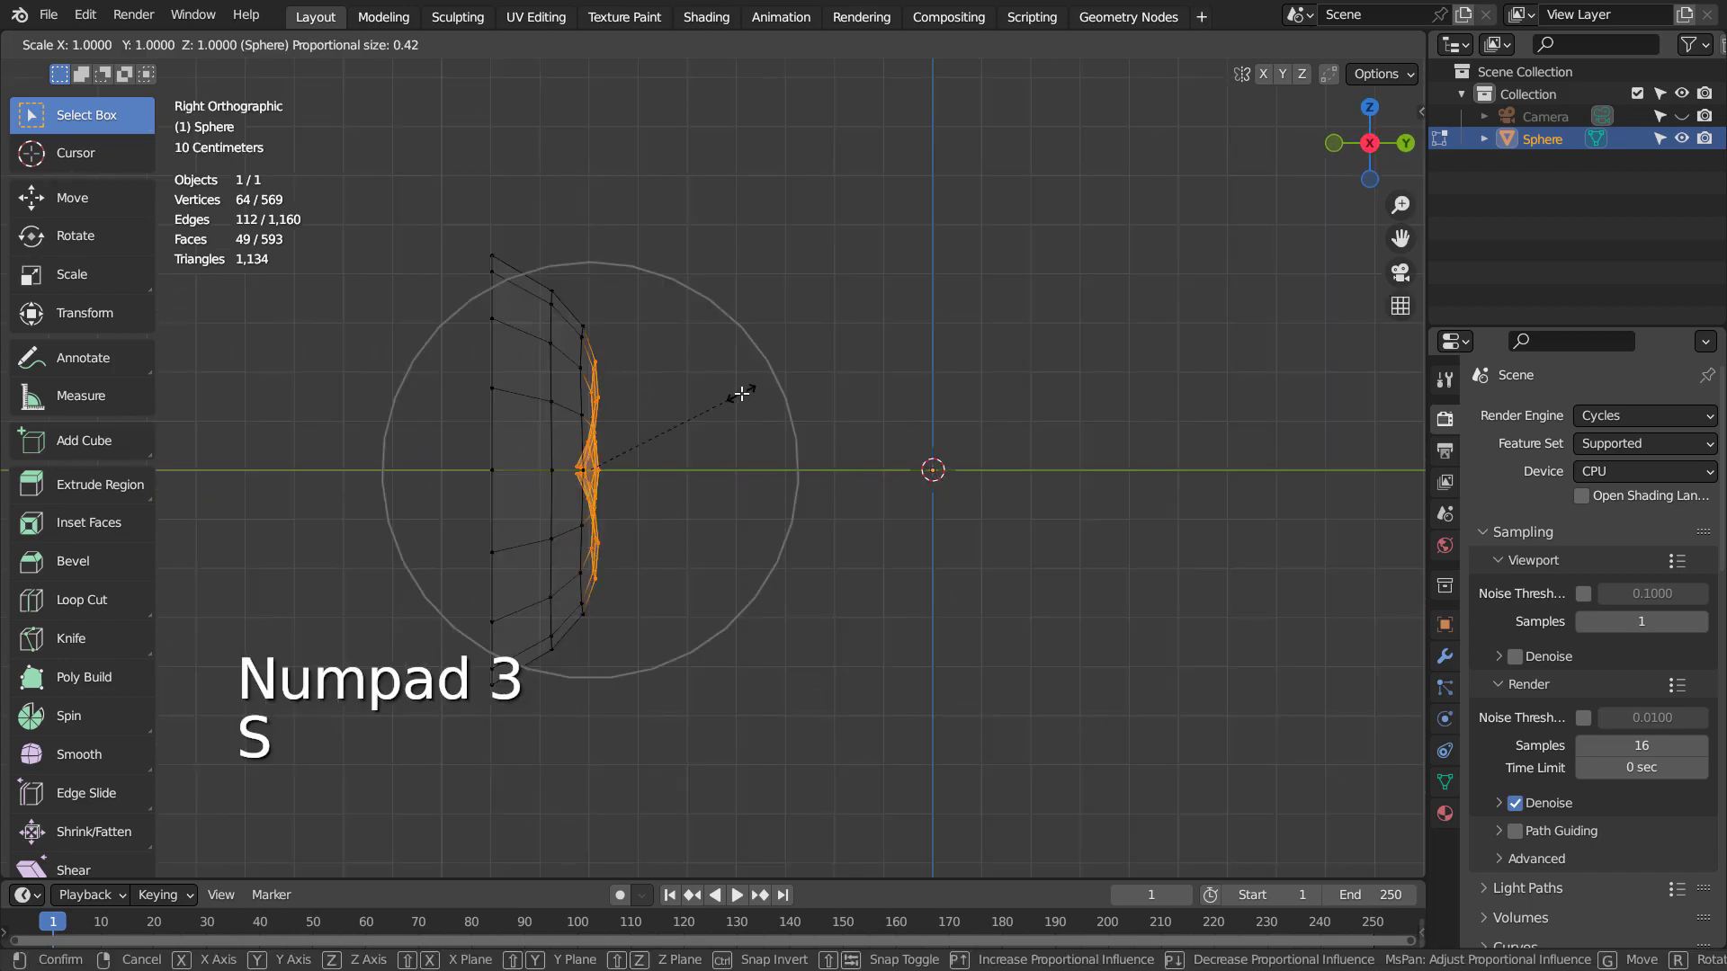
{"action": "key", "text": "y"}
{"action": "key", "text": "y"}
{"action": "key", "text": "0"}
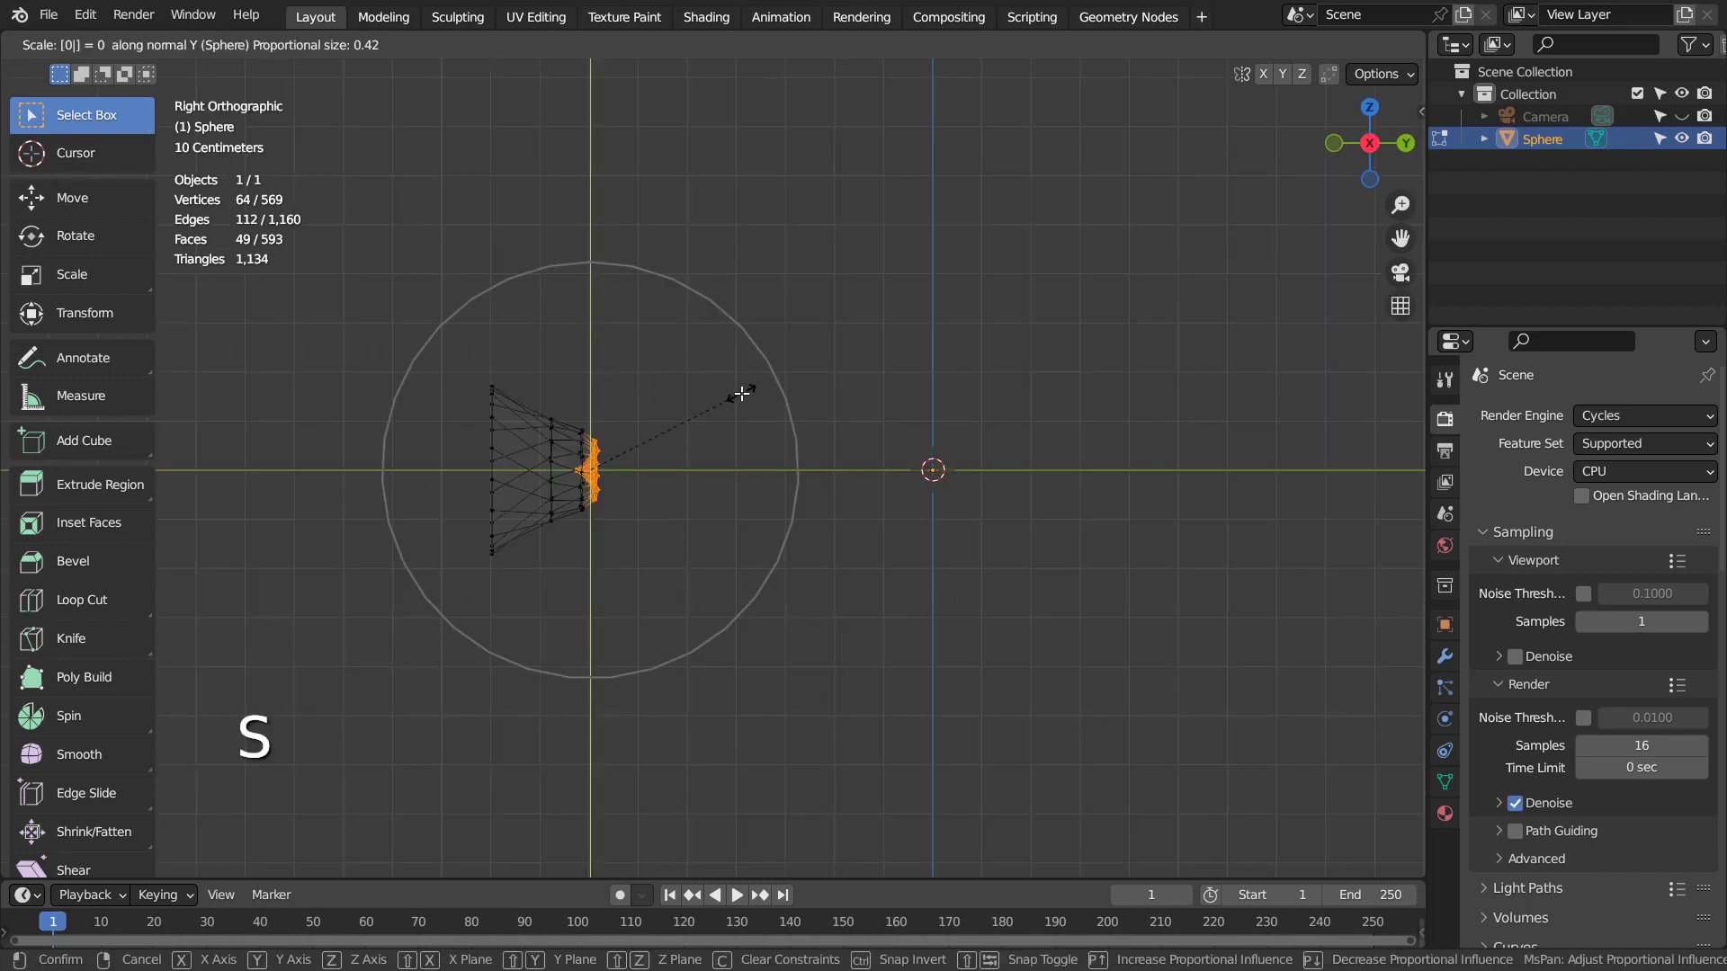
{"action": "left_click", "coordinate": [740, 393]}
{"action": "key", "text": "ctrl+z"}
{"action": "left_click", "coordinate": [841, 45]}
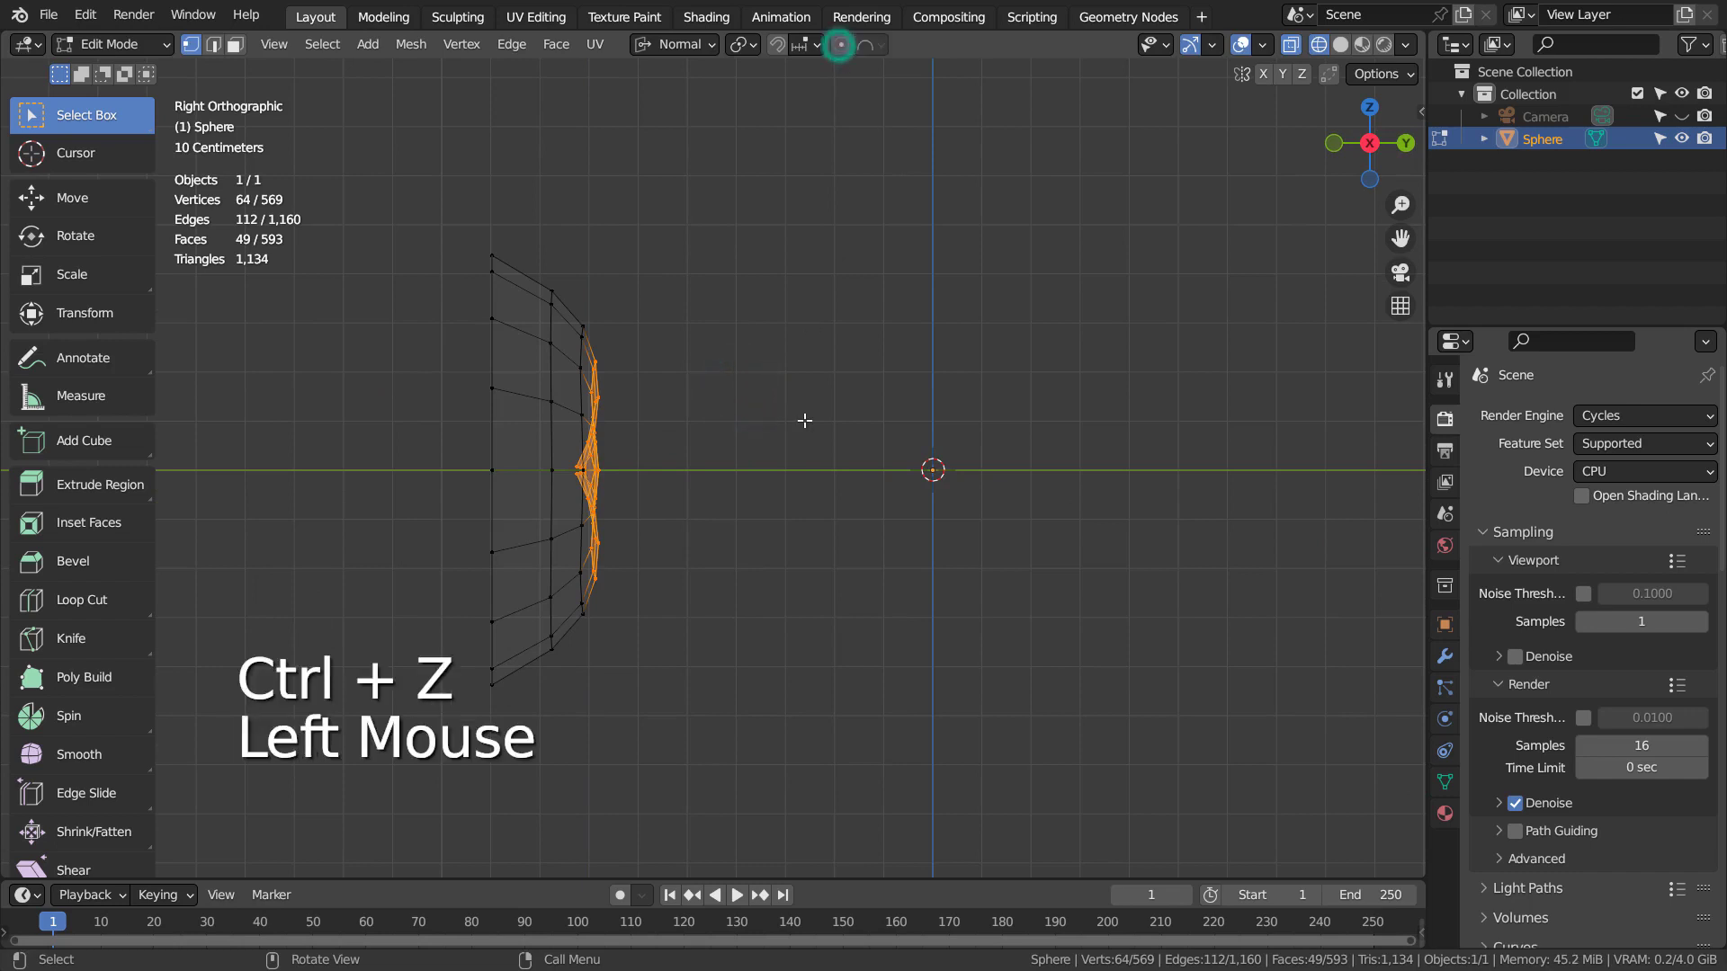
{"action": "key", "text": "s"}
{"action": "key", "text": "z"}
{"action": "key", "text": "z"}
{"action": "key", "text": "0"}
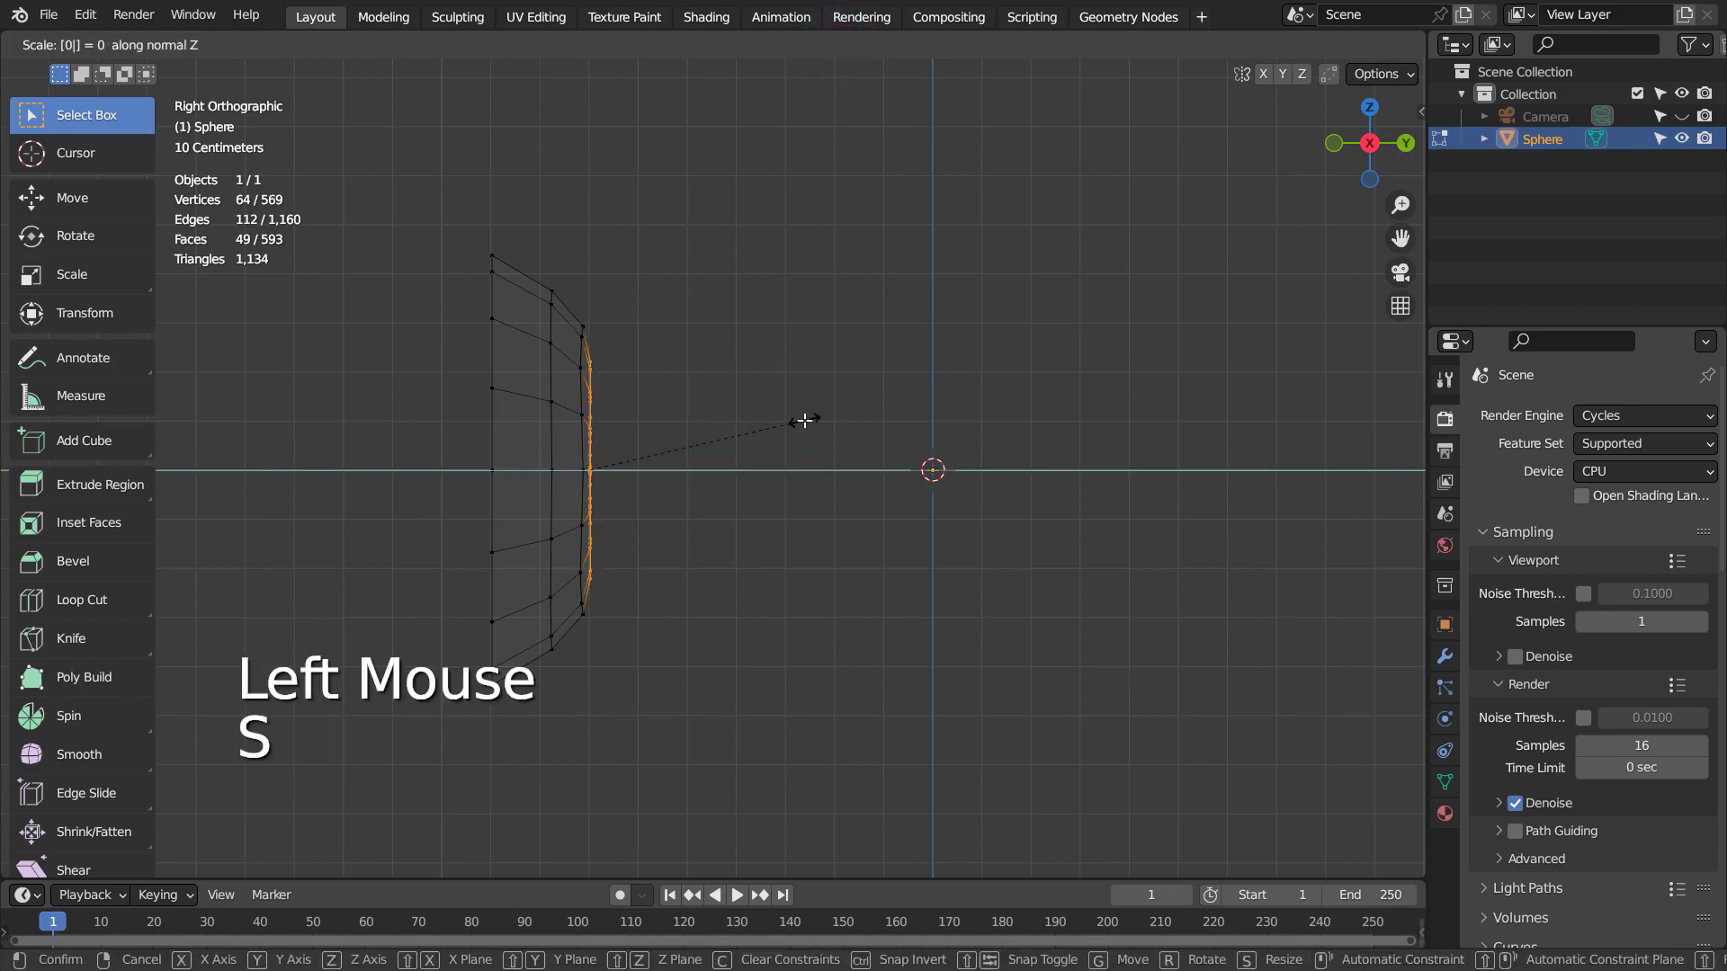
{"action": "left_click", "coordinate": [803, 420]}
- Return to Object Mode and view the sphere in solid shading
{"action": "mouse_move", "coordinate": [748, 496]}
{"action": "middle_mouse_down"}
{"action": "mouse_move", "coordinate": [1068, 486]}
{"action": "mouse_move", "coordinate": [959, 512]}
{"action": "mouse_move", "coordinate": [900, 389]}
{"action": "middle_mouse_up"}
{"action": "key", "text": "Tab"}
{"action": "key", "text": "shift+z"}
- Add a level-3 Subdivision Surface to the sphere with Ctrl+3
{"action": "left_click", "coordinate": [878, 268]}
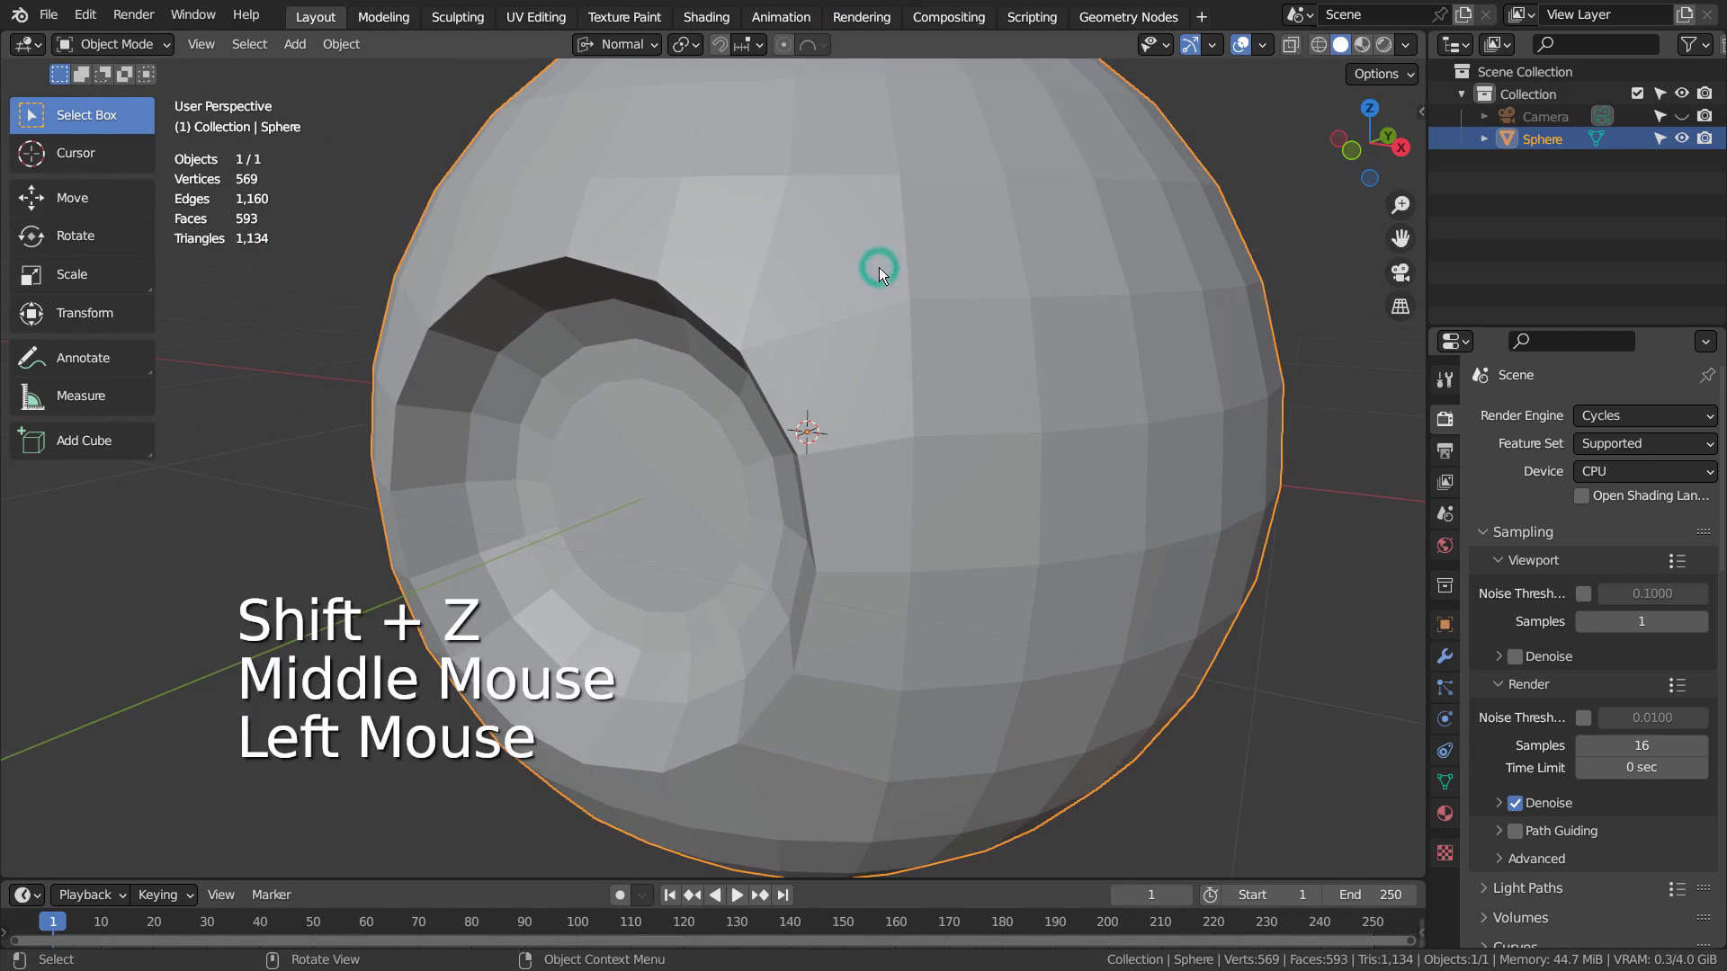
{"action": "key", "text": "ctrl+3"}
{"action": "middle_click_drag", "start_coordinate": [833, 327], "coordinate": [821, 378]}
- In Edit Mode with edge select, pick the edge segments around the dent's rim
{"action": "key", "text": "Tab"}
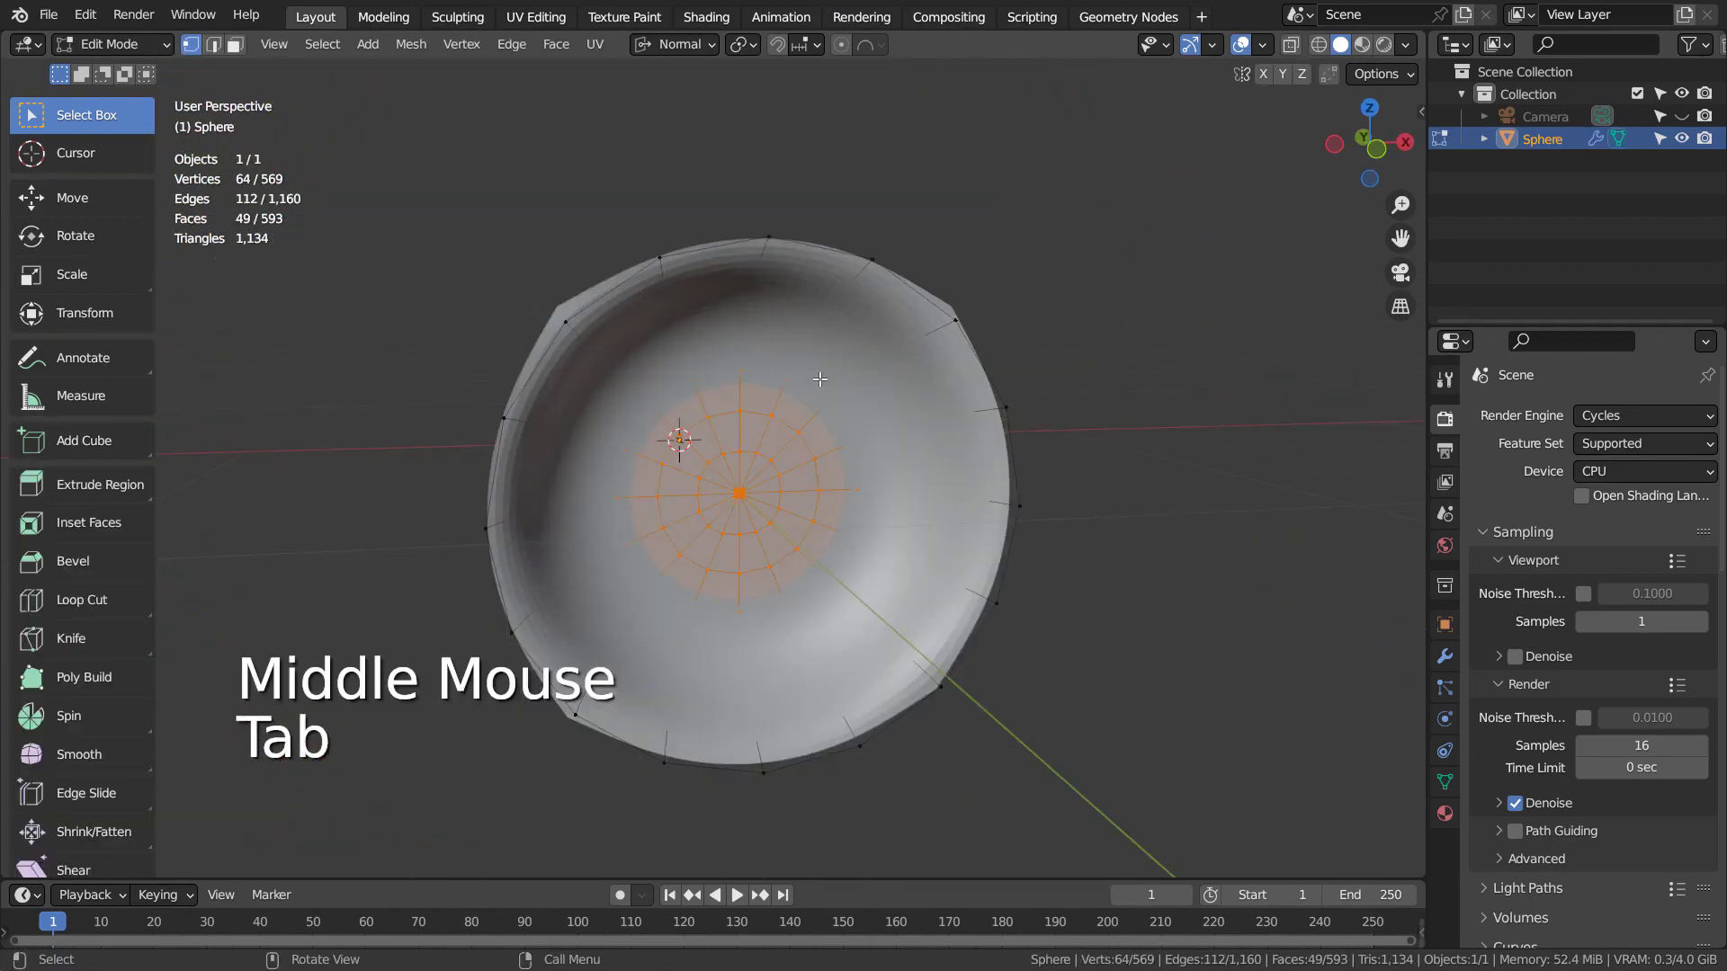
{"action": "key", "text": "2"}
{"action": "left_click", "coordinate": [710, 250], "text": "alt"}
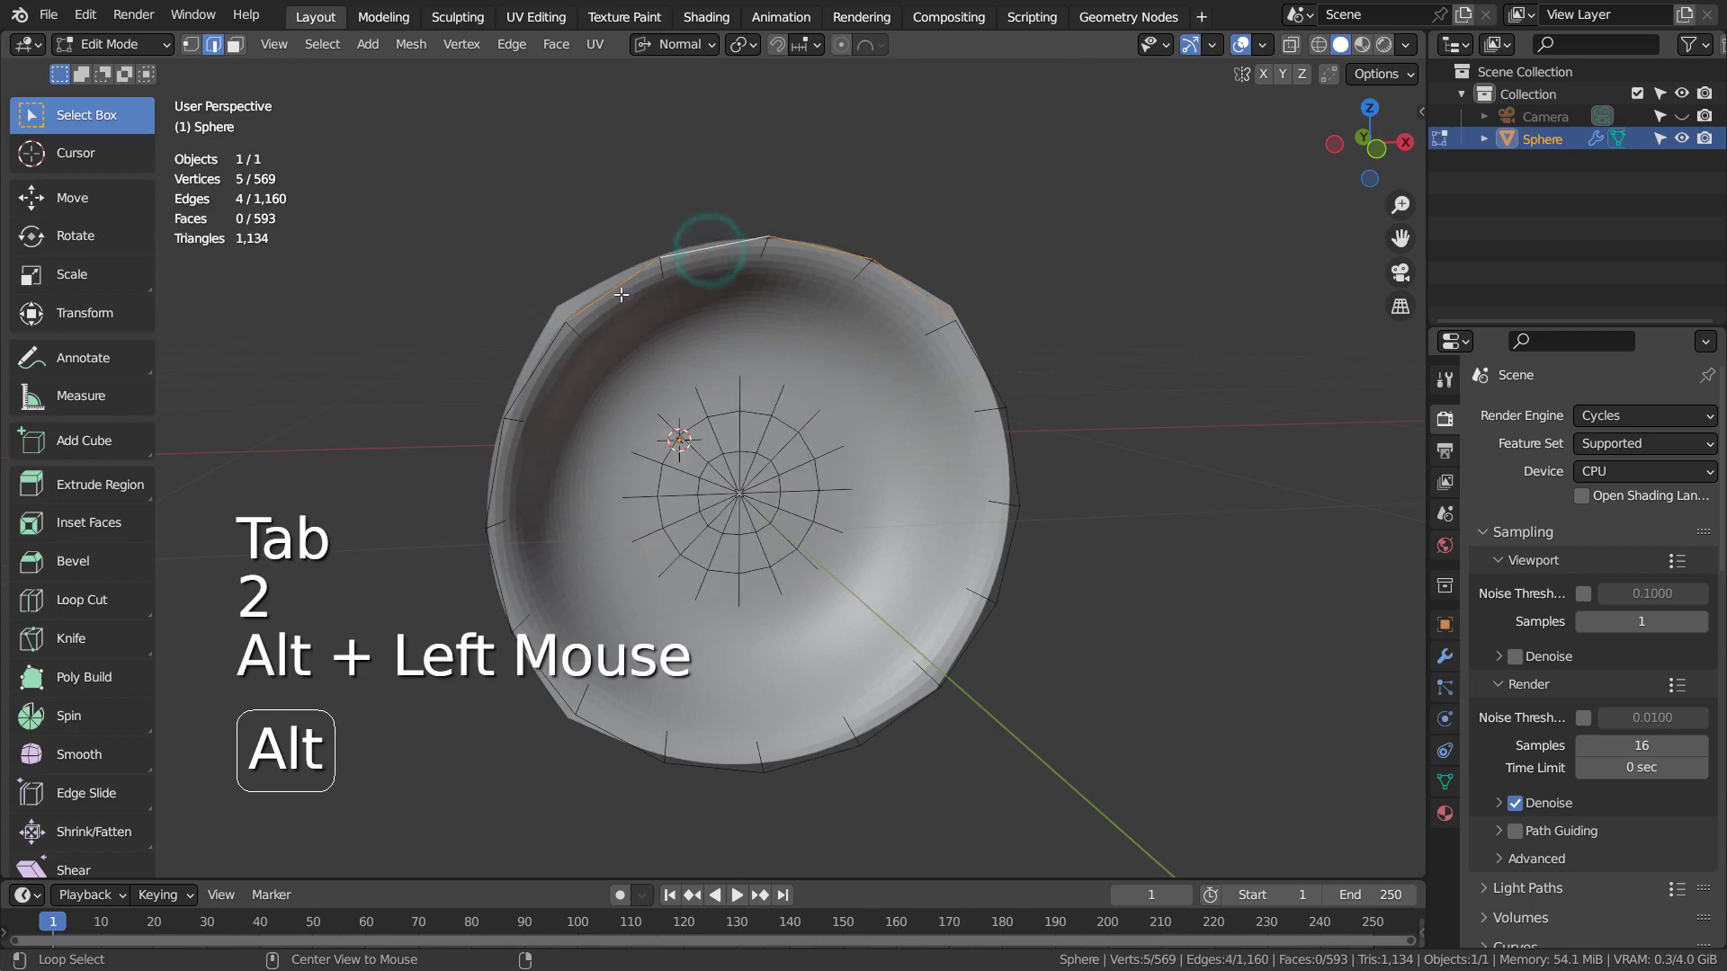
{"action": "left_click", "coordinate": [553, 345], "text": "alt+shift"}
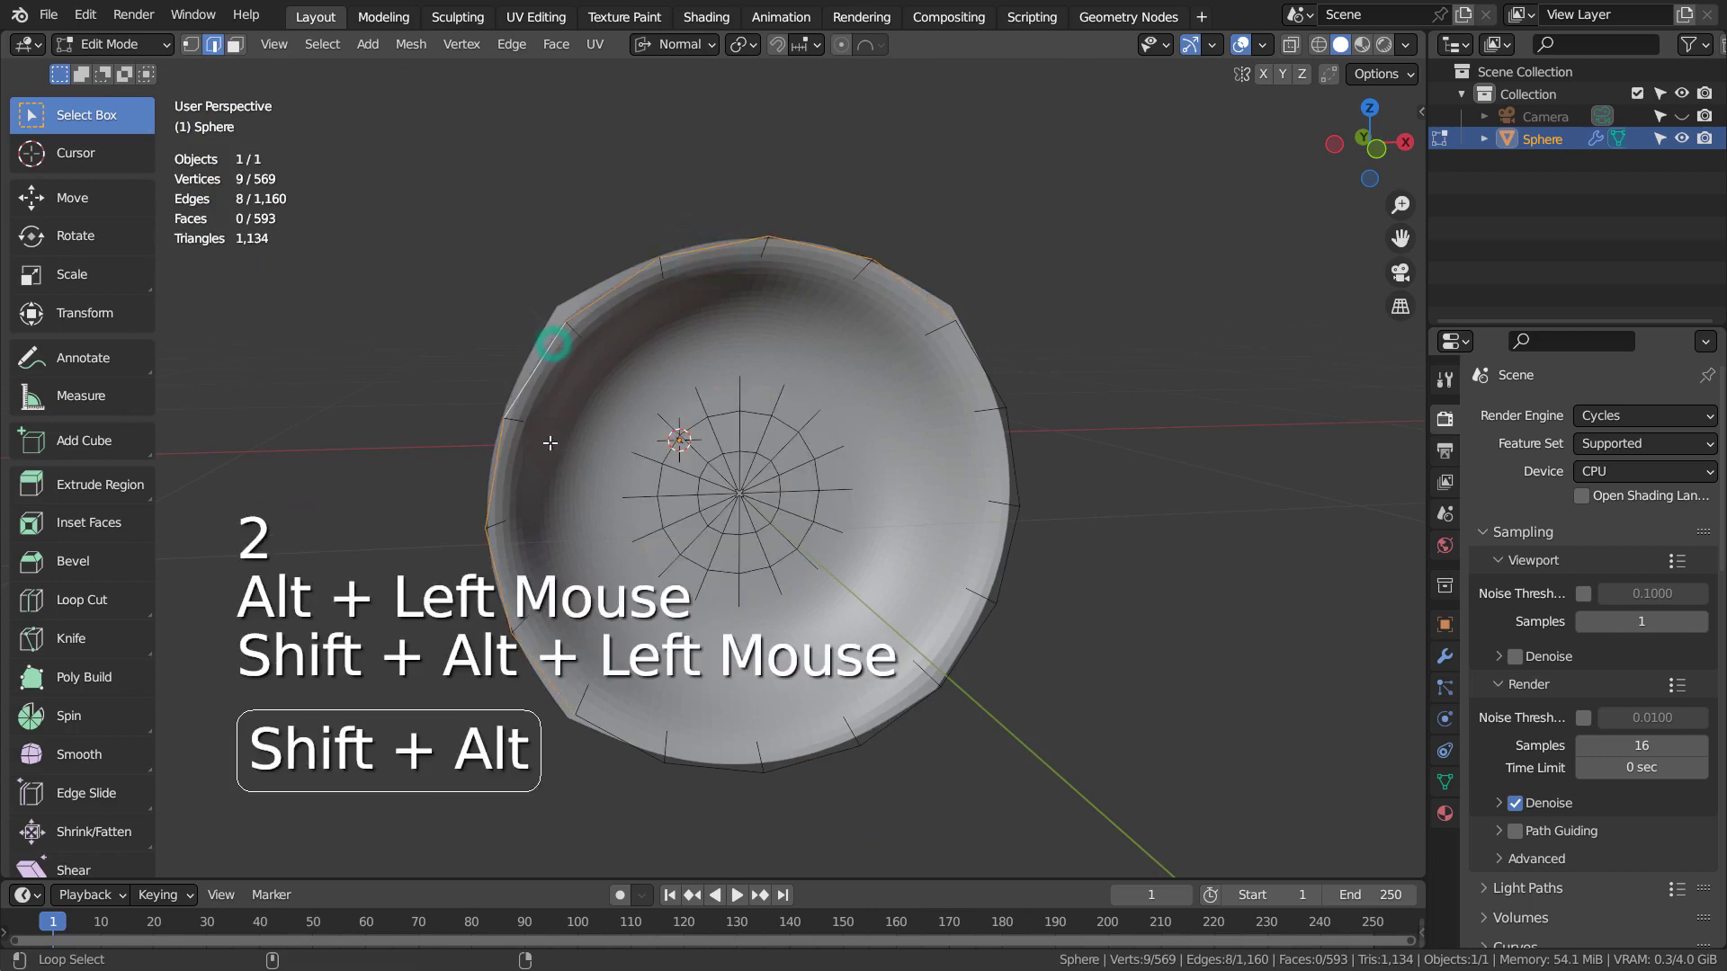
{"action": "left_click", "coordinate": [619, 742], "text": "alt+shift"}
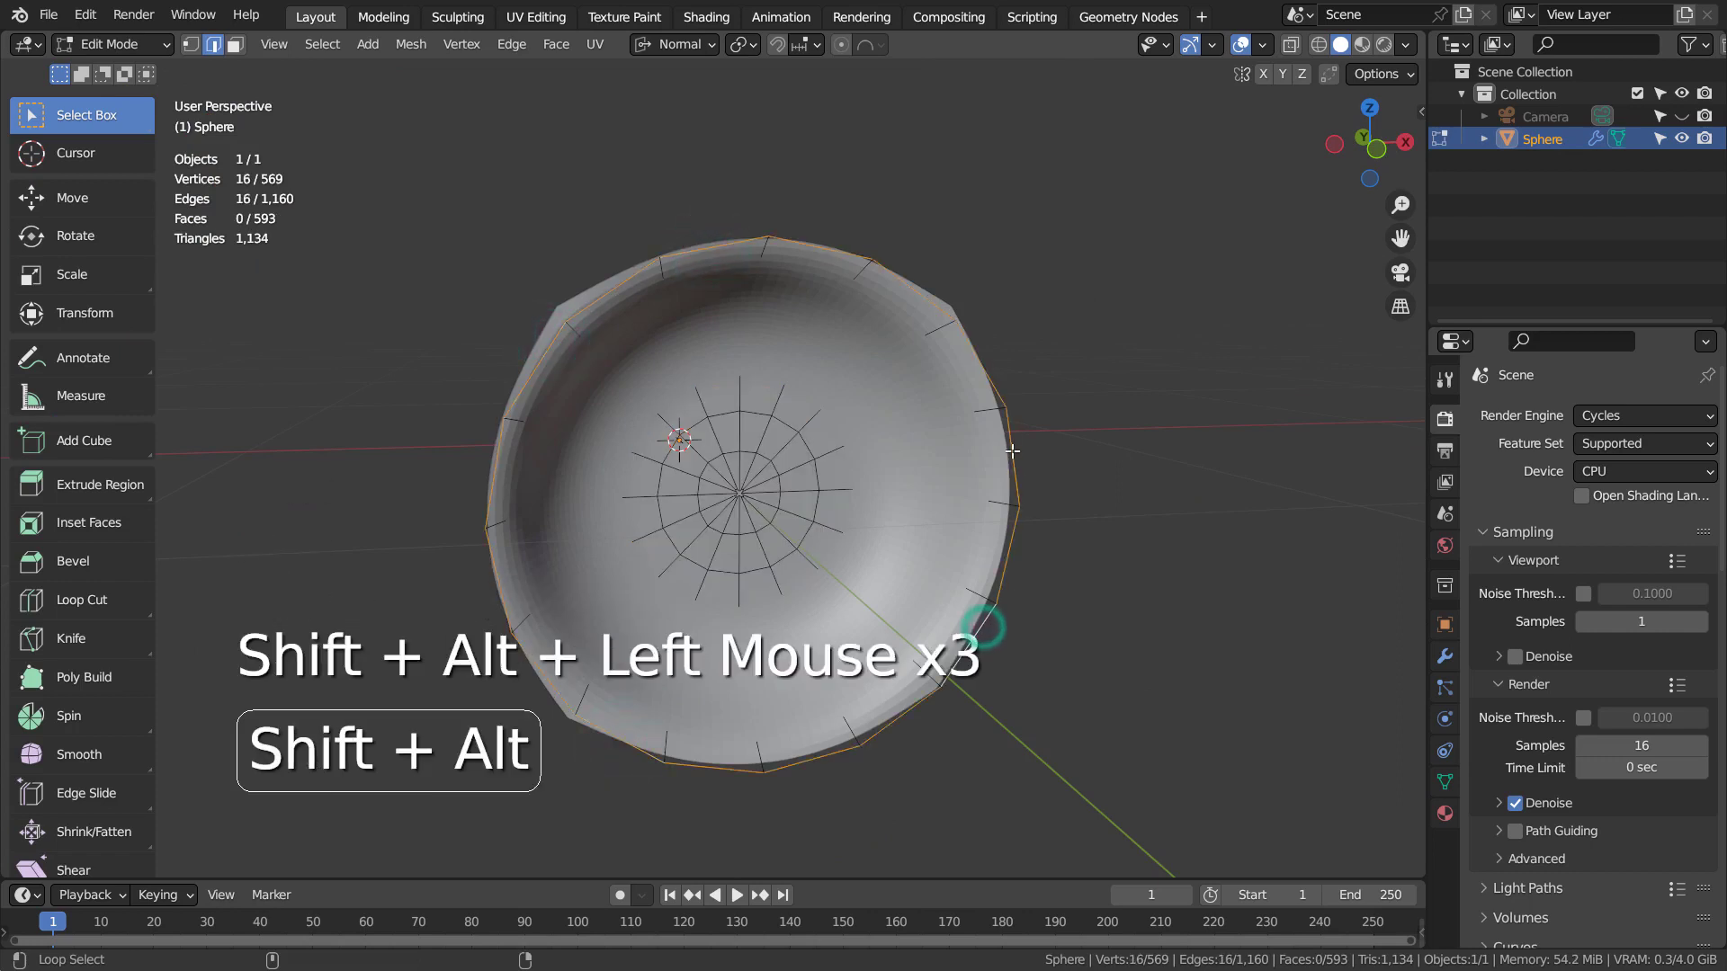
{"action": "middle_click_drag", "start_coordinate": [947, 497], "coordinate": [894, 529]}
- Re-enter Edit Mode, reveal the hidden geometry with Alt+H, and switch to edge select
{"action": "key", "text": "Tab"}
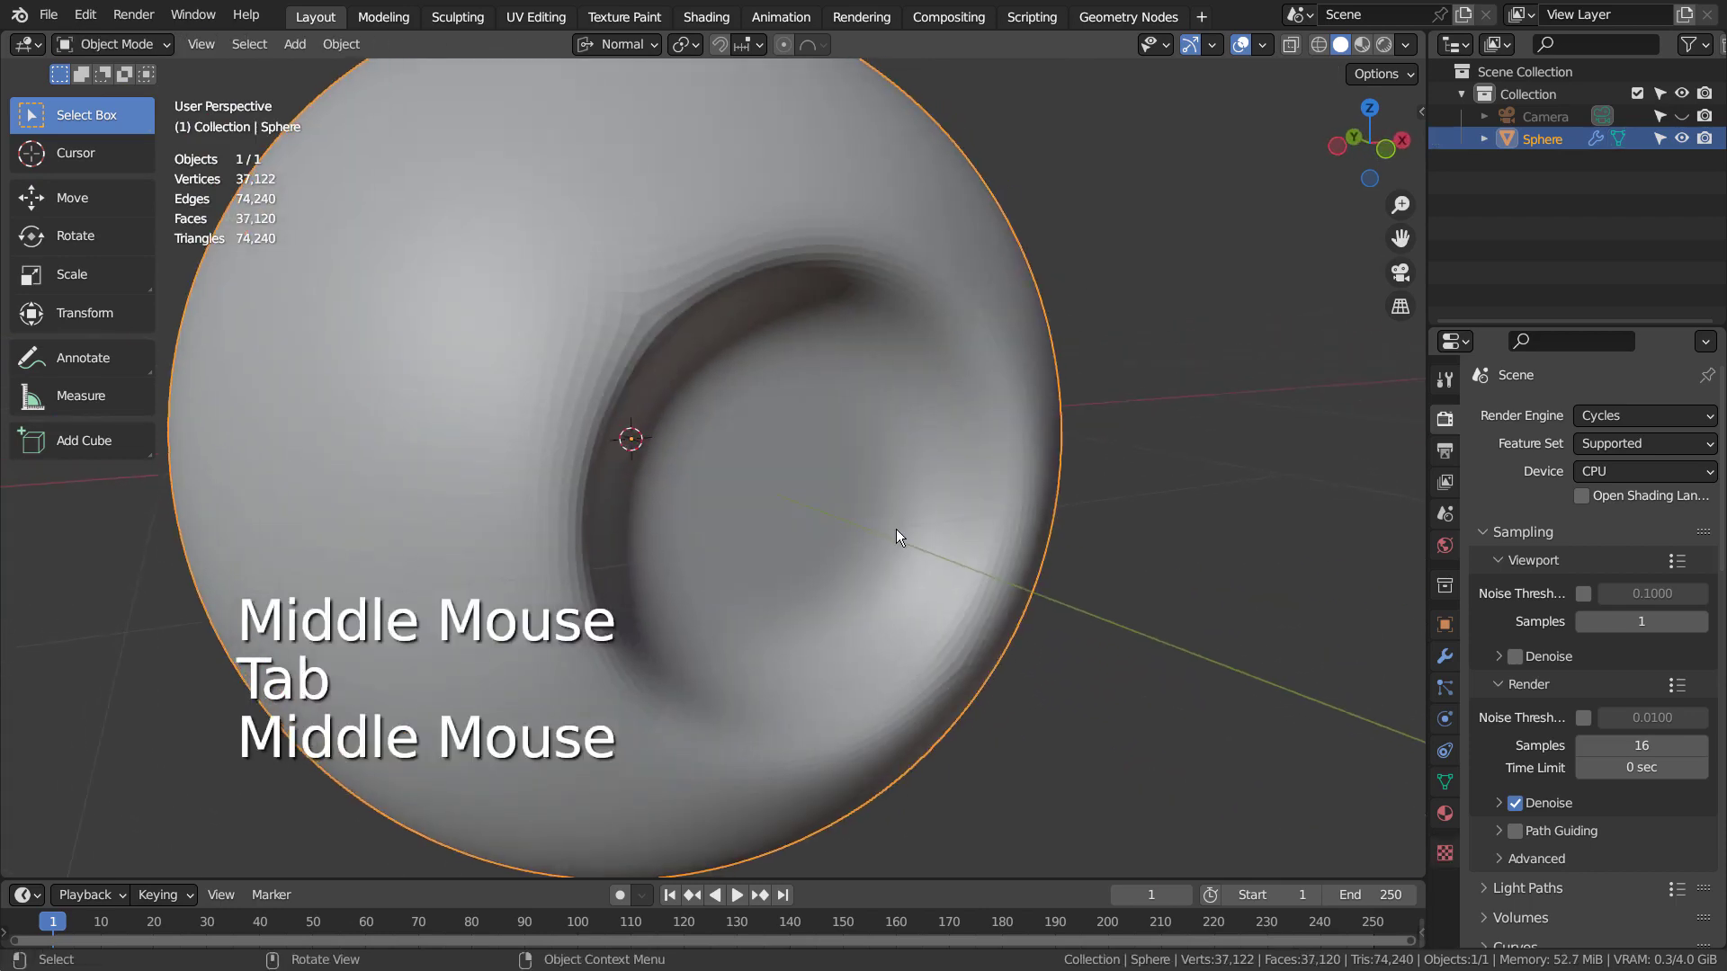
{"action": "key", "text": "Tab"}
{"action": "key", "text": "alt+h"}
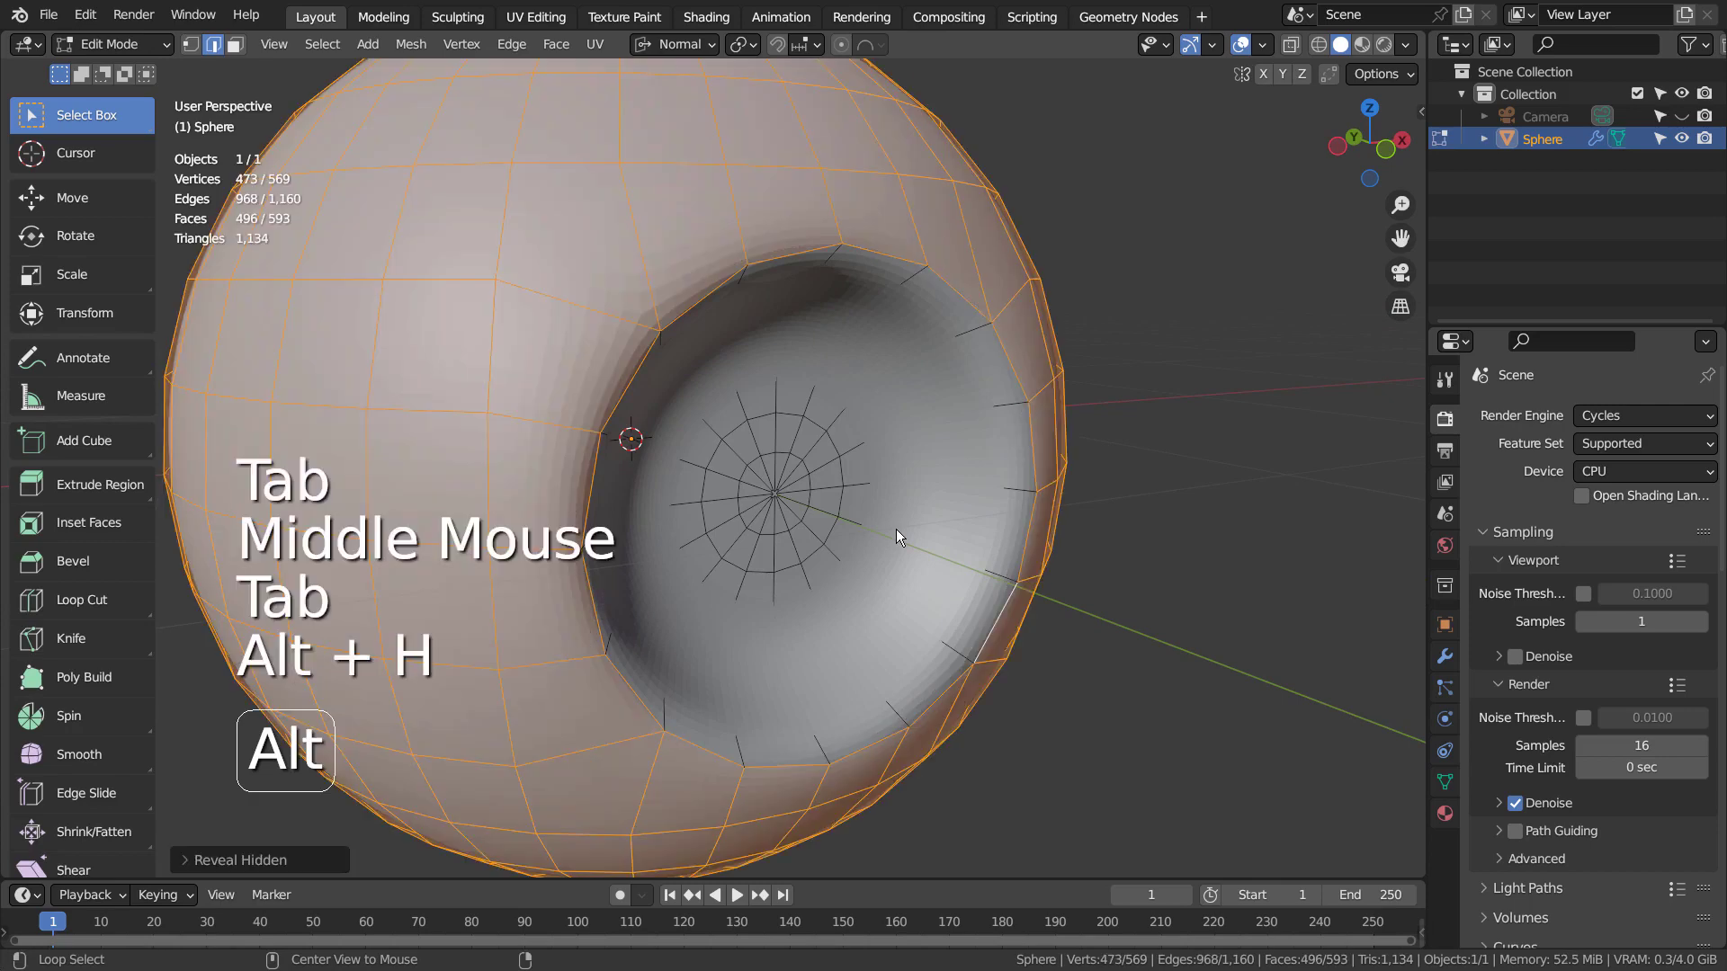
{"action": "key", "text": "2"}
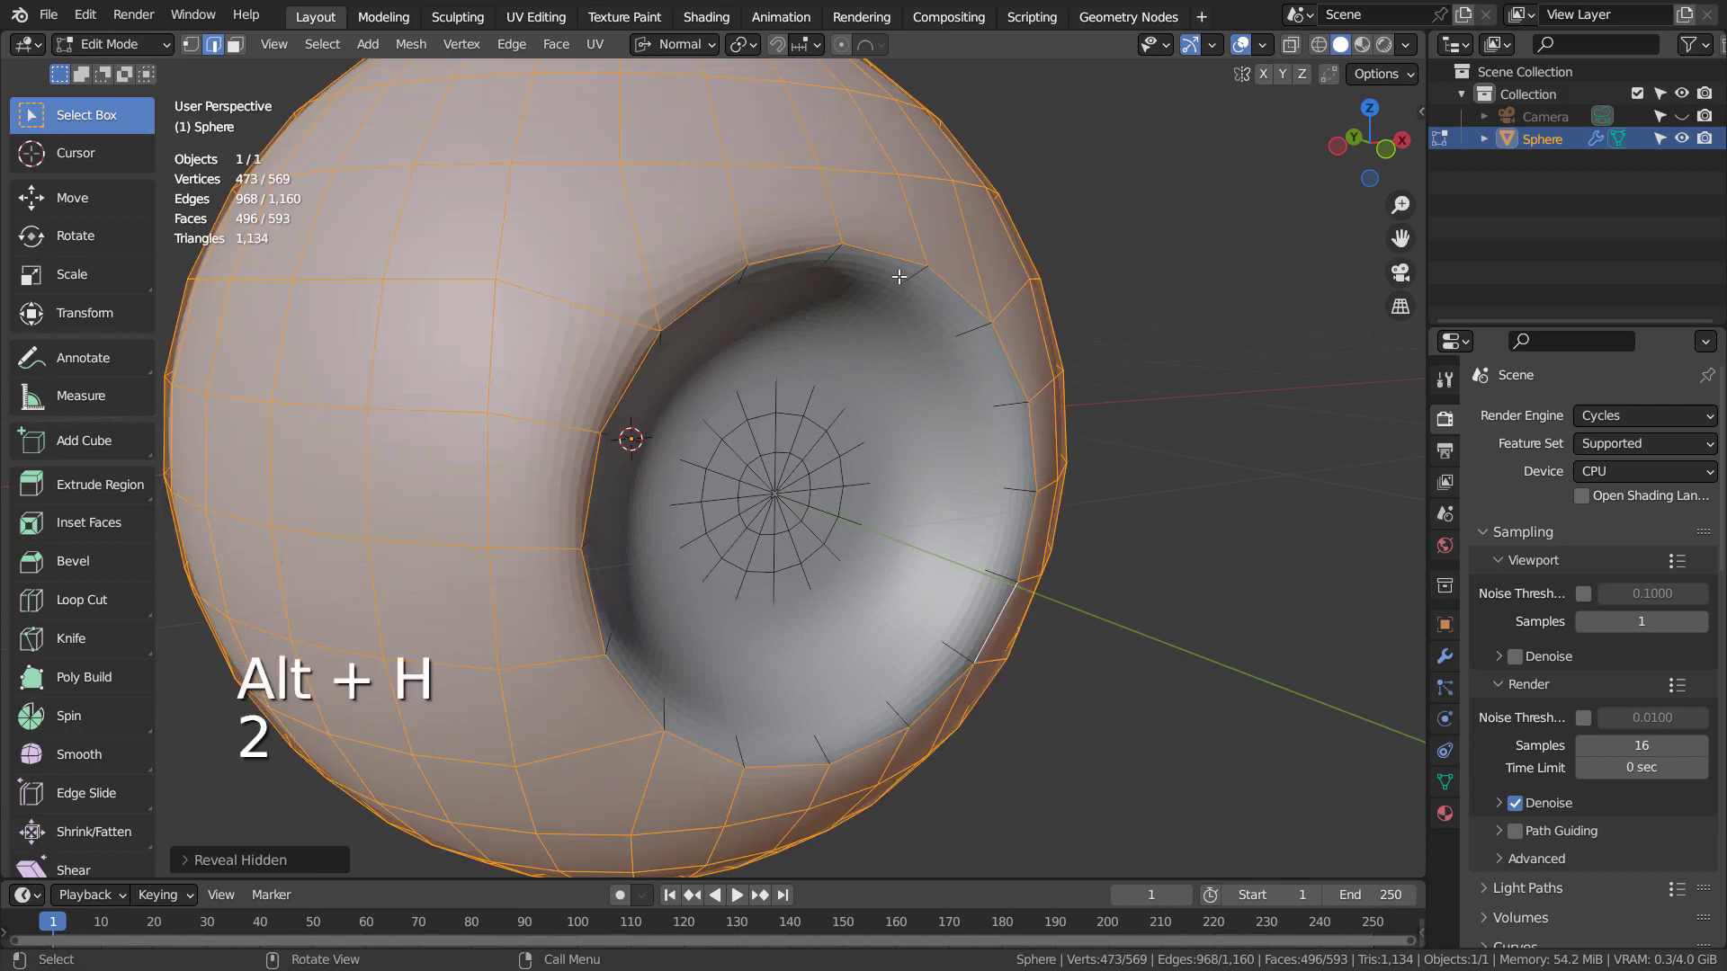
- Select the complete edge loop around the dent's rim, upper and lower parts
{"action": "left_click", "coordinate": [907, 266], "text": "alt"}
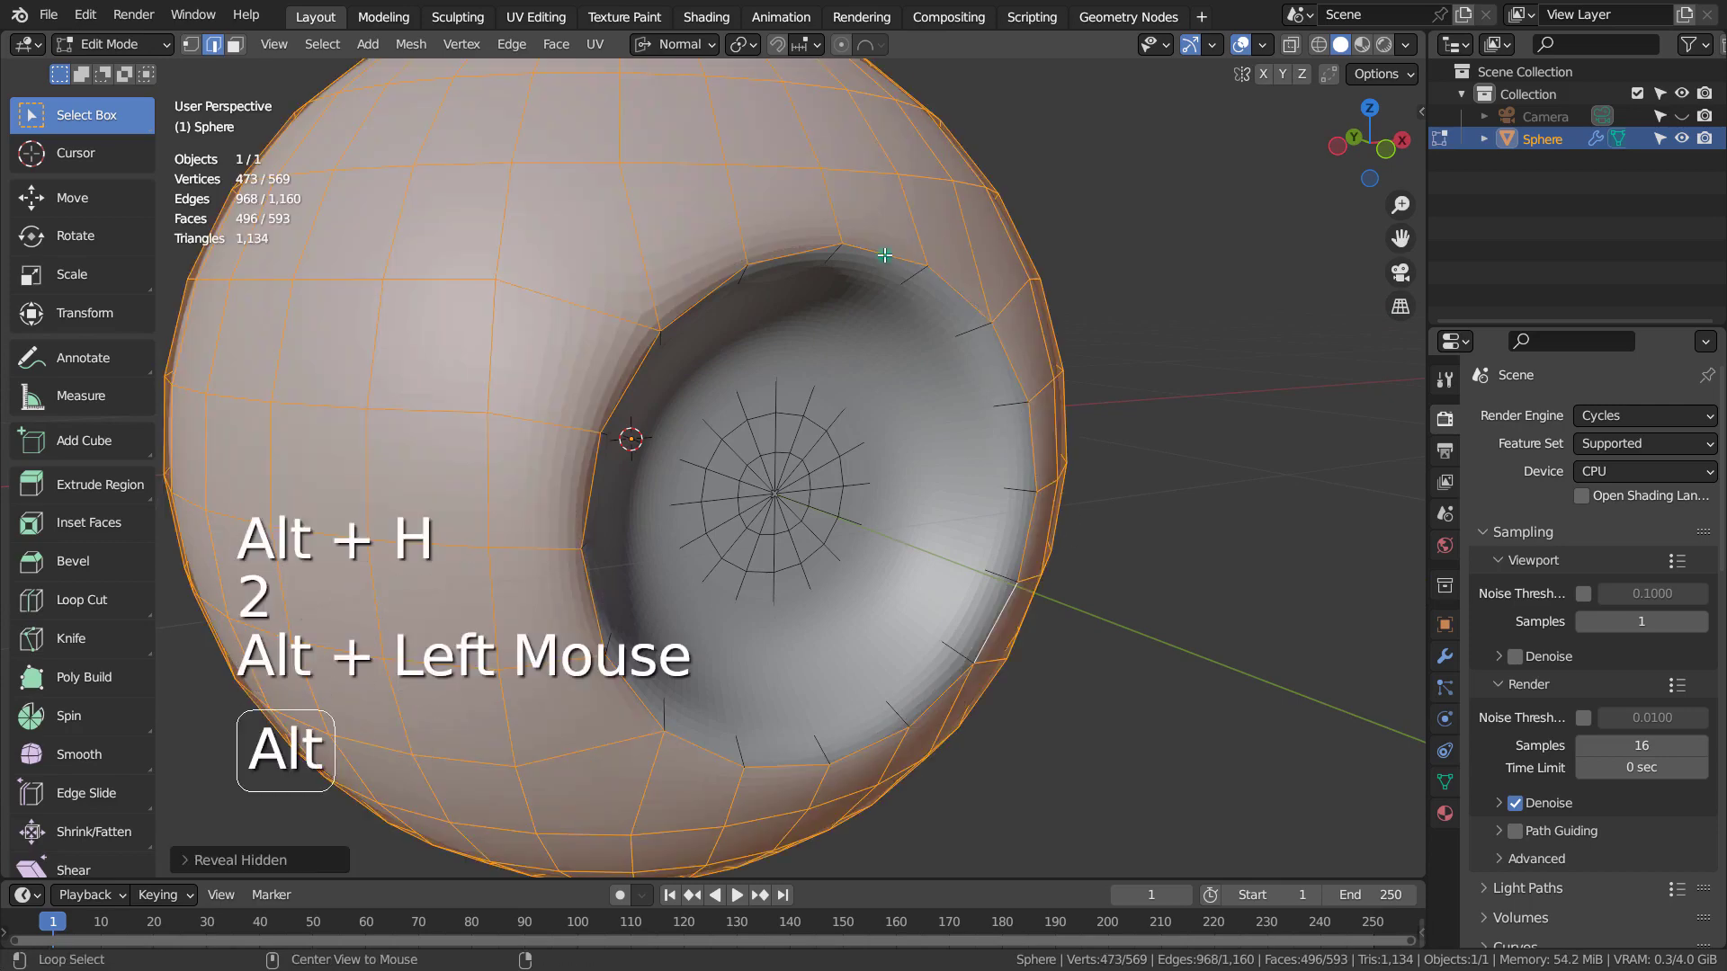
{"action": "left_click", "coordinate": [1015, 363], "text": "alt+shift"}
{"action": "left_click", "coordinate": [938, 694], "text": "alt+shift"}
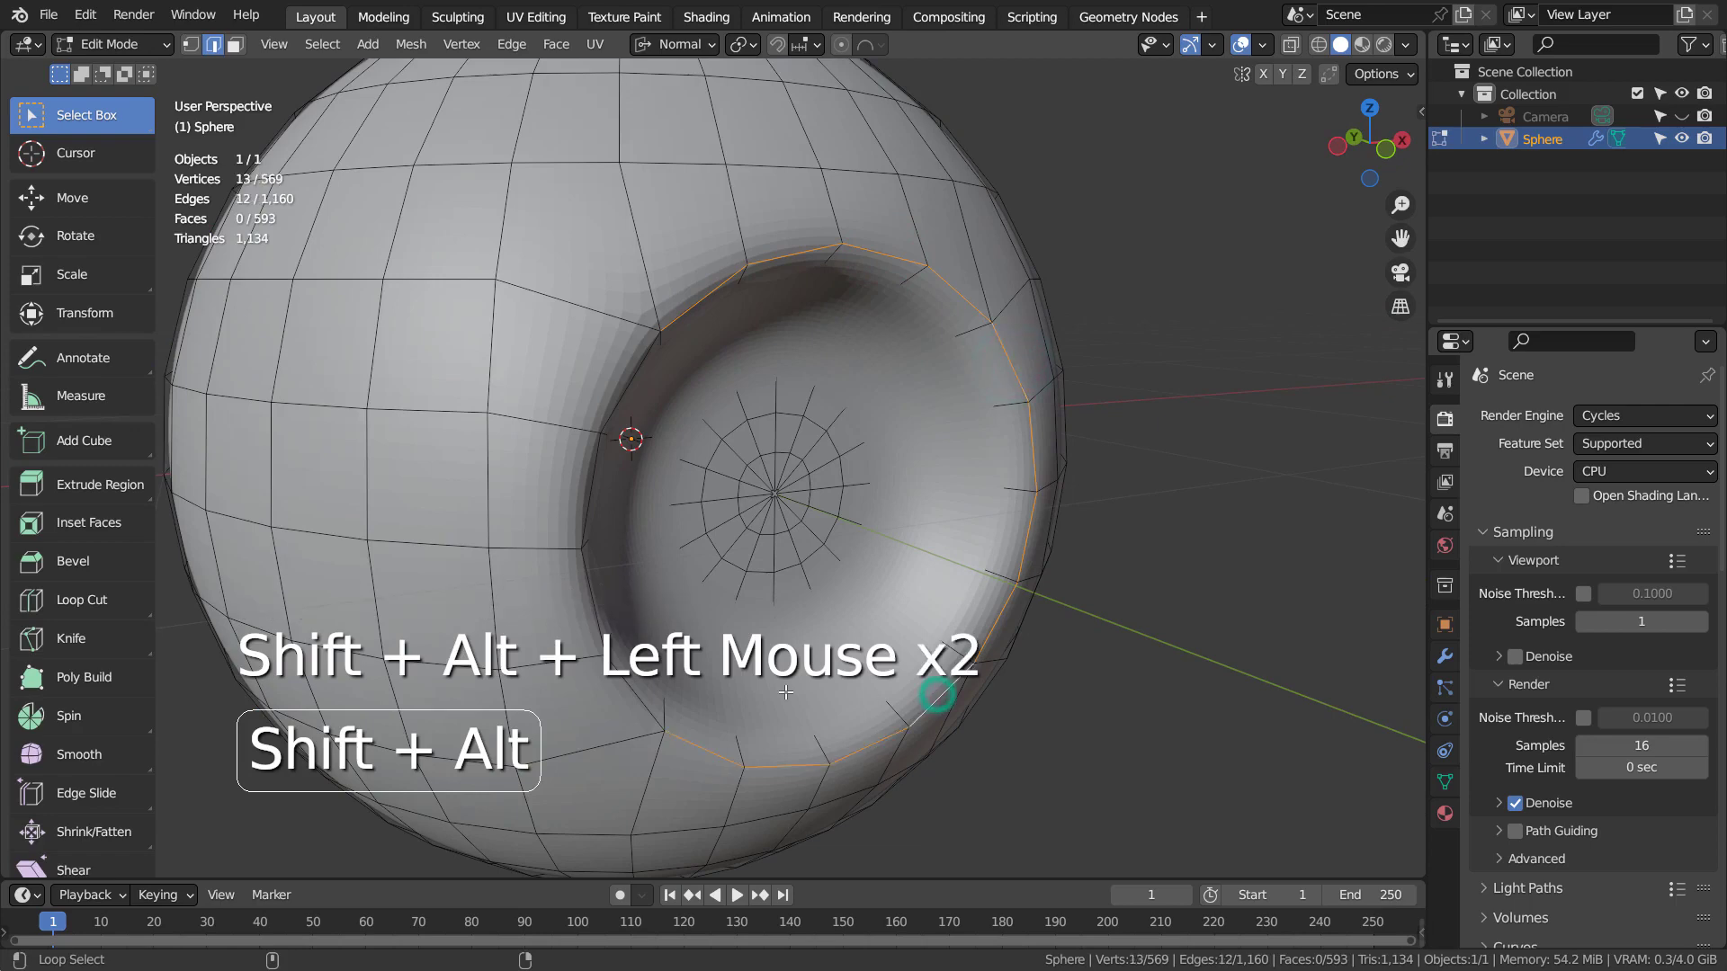
{"action": "middle_click_drag", "start_coordinate": [600, 577], "coordinate": [949, 300]}
- Bevel the rim loop into a narrow 2-segment band and return to Object Mode
{"action": "key", "text": "ctrl+b"}
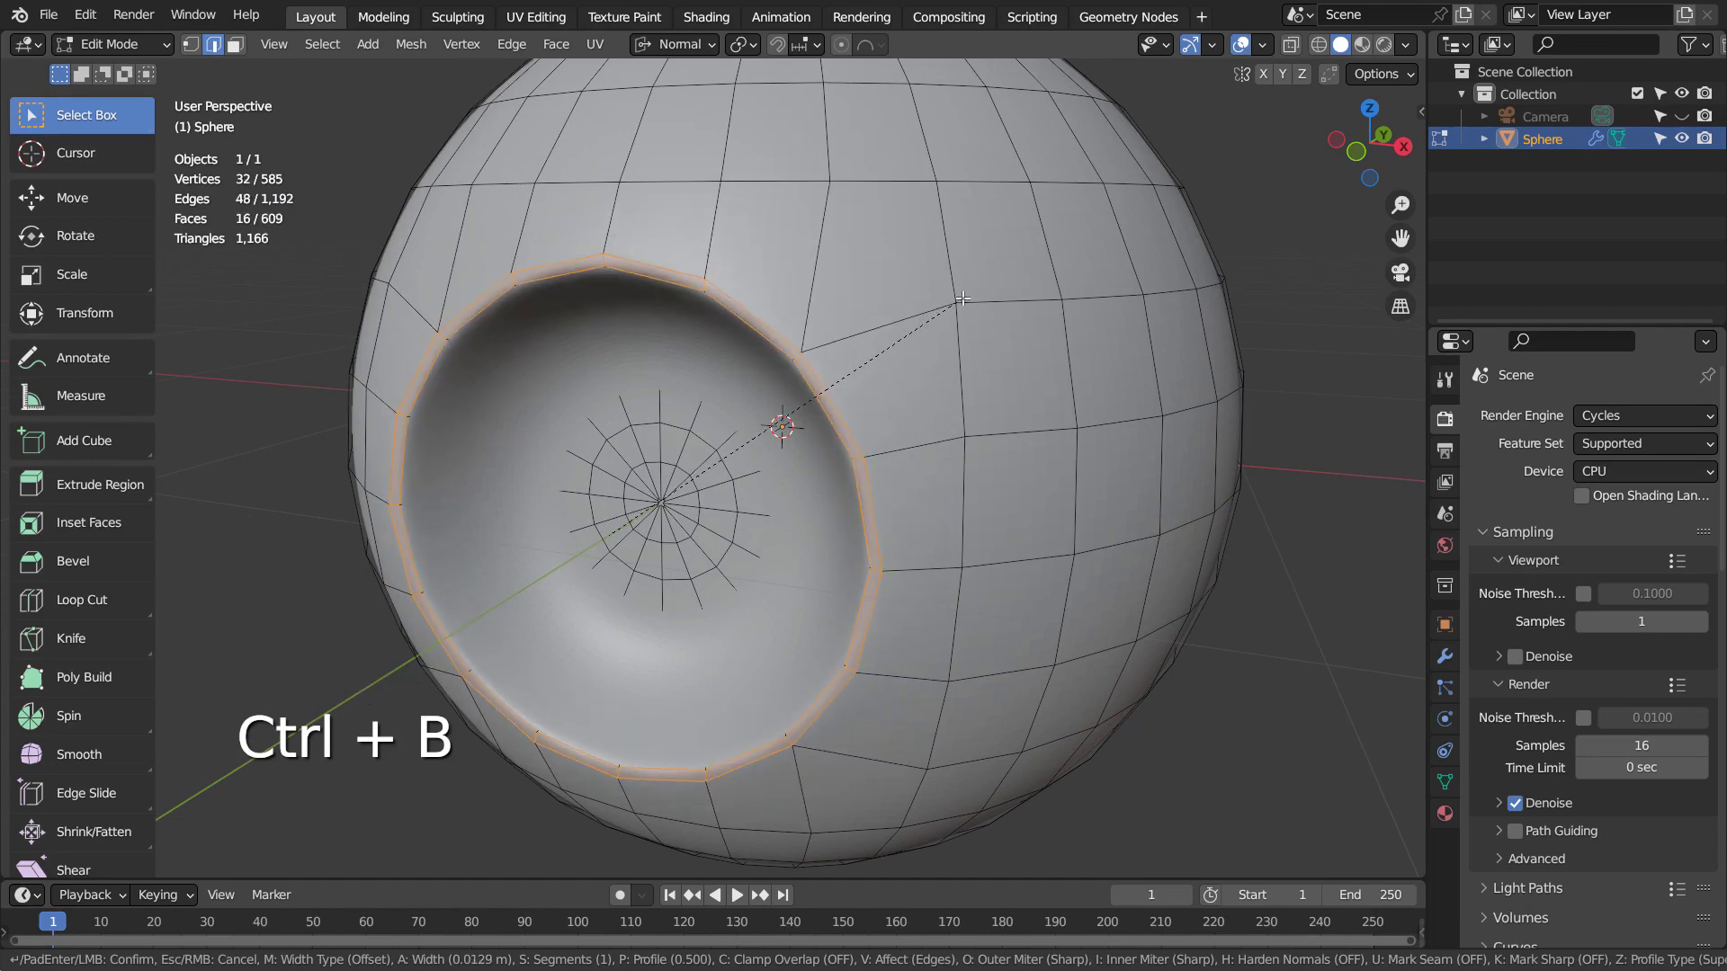
{"action": "scroll", "coordinate": [967, 298], "scroll_direction": "up", "scroll_amount": 1}
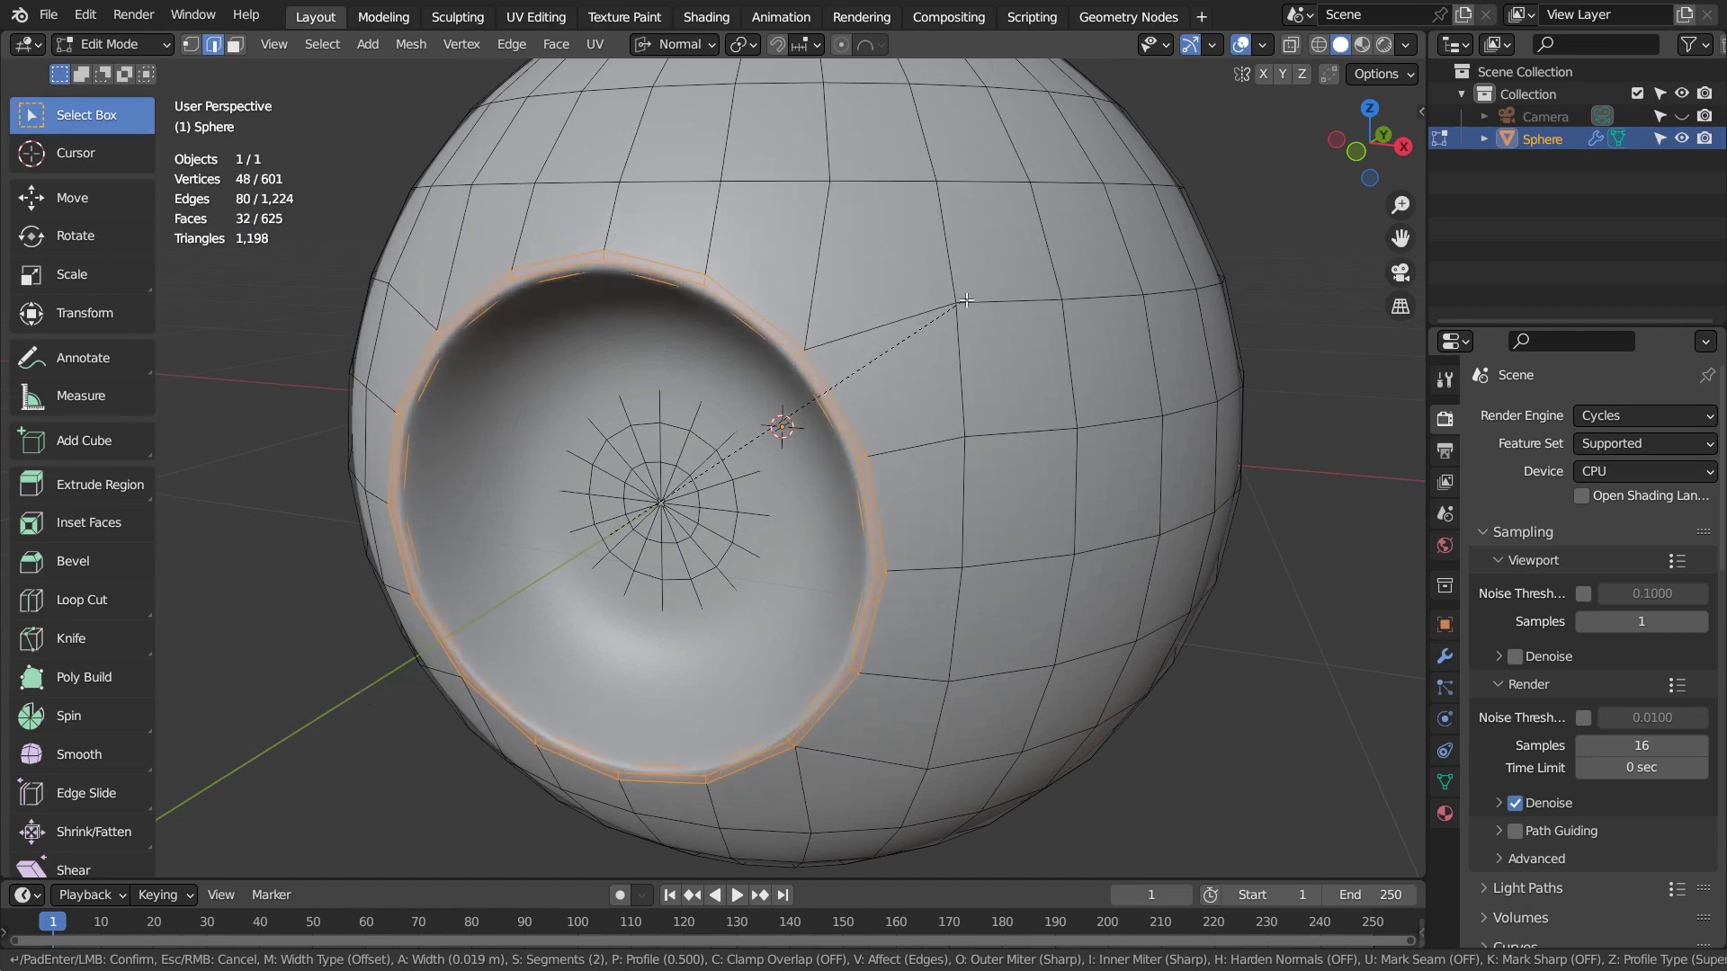
{"action": "left_click", "coordinate": [964, 304]}
{"action": "key", "text": "Tab"}
{"action": "middle_click_drag", "start_coordinate": [896, 380], "coordinate": [1033, 373]}
- Apply Shade Smooth to the sphere from the Object Context Menu
{"action": "right_click", "coordinate": [825, 311]}
{"action": "left_click", "coordinate": [821, 297]}
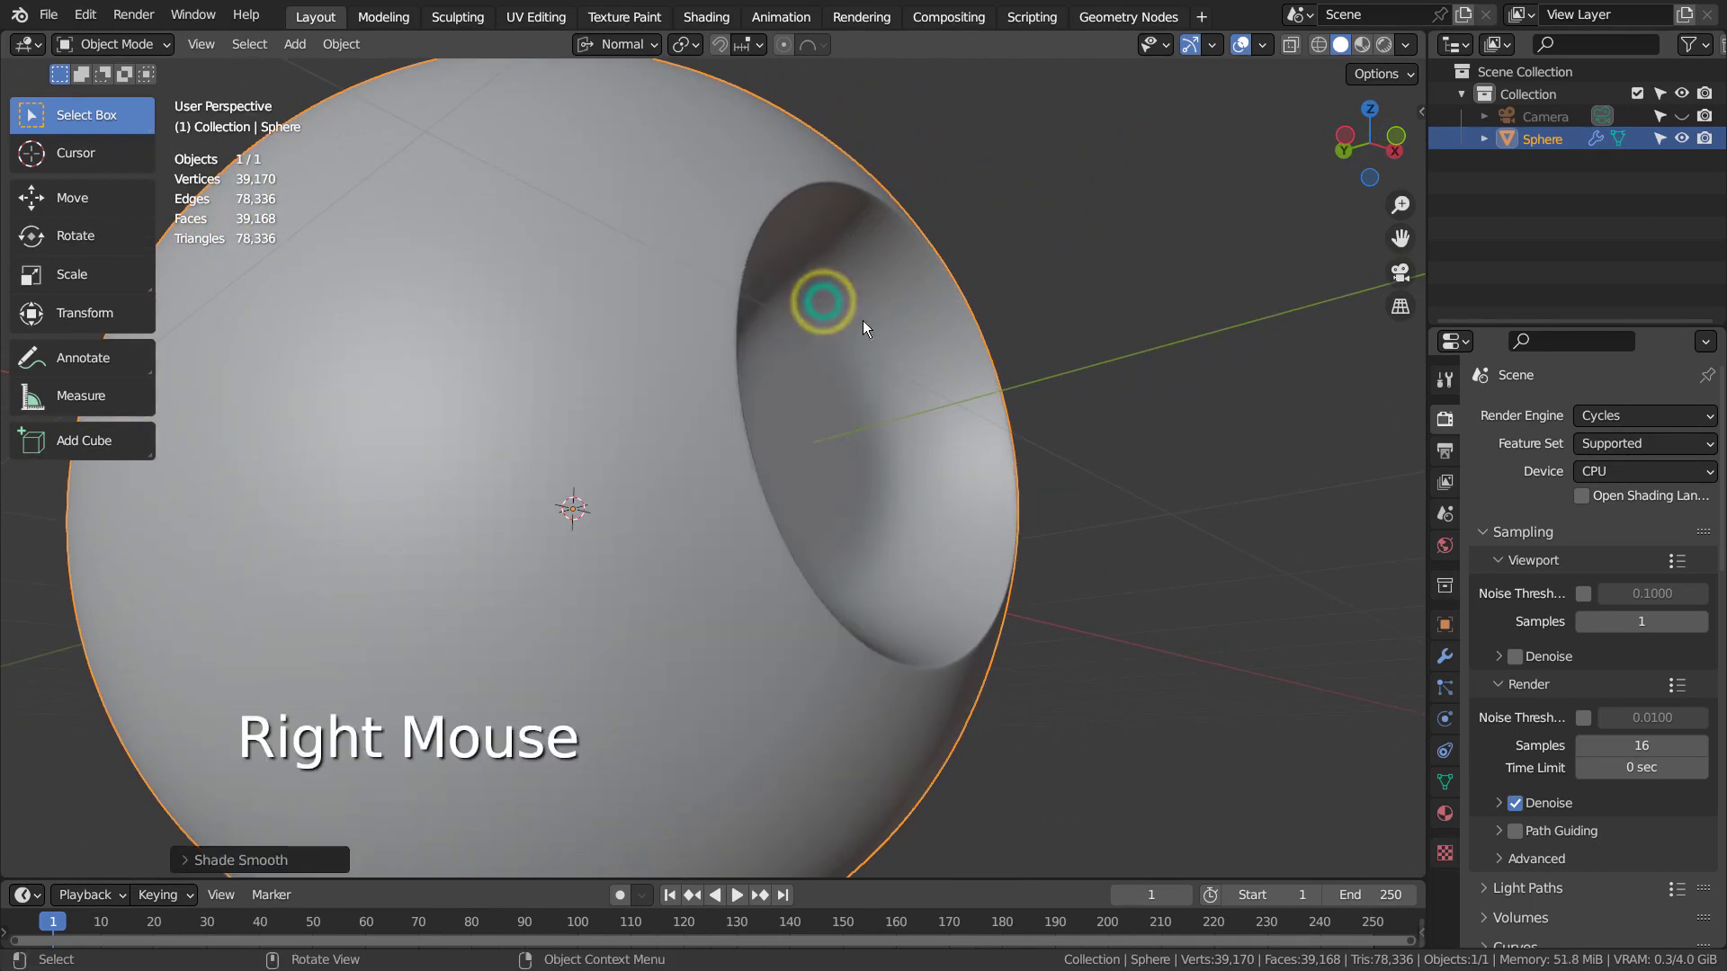